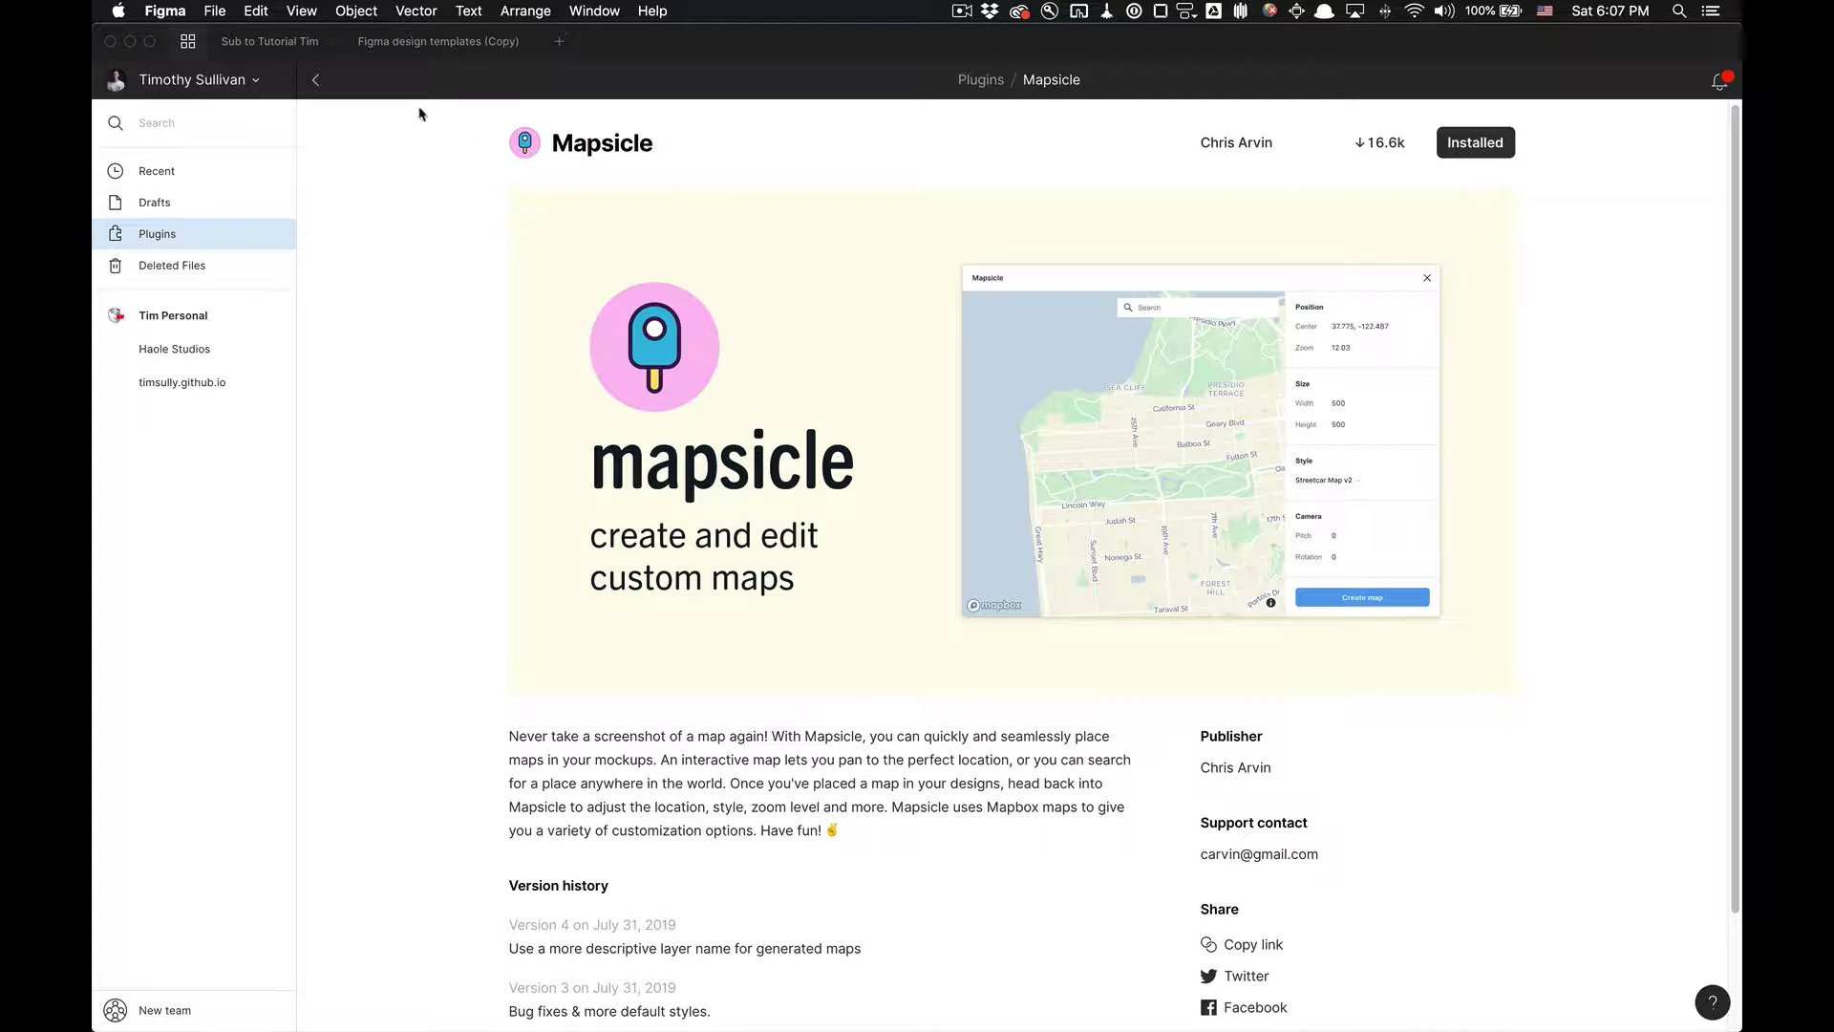
Return to the 'Sub to Tutorial Tim' design file with the Application mockup.
left_click(265, 43)
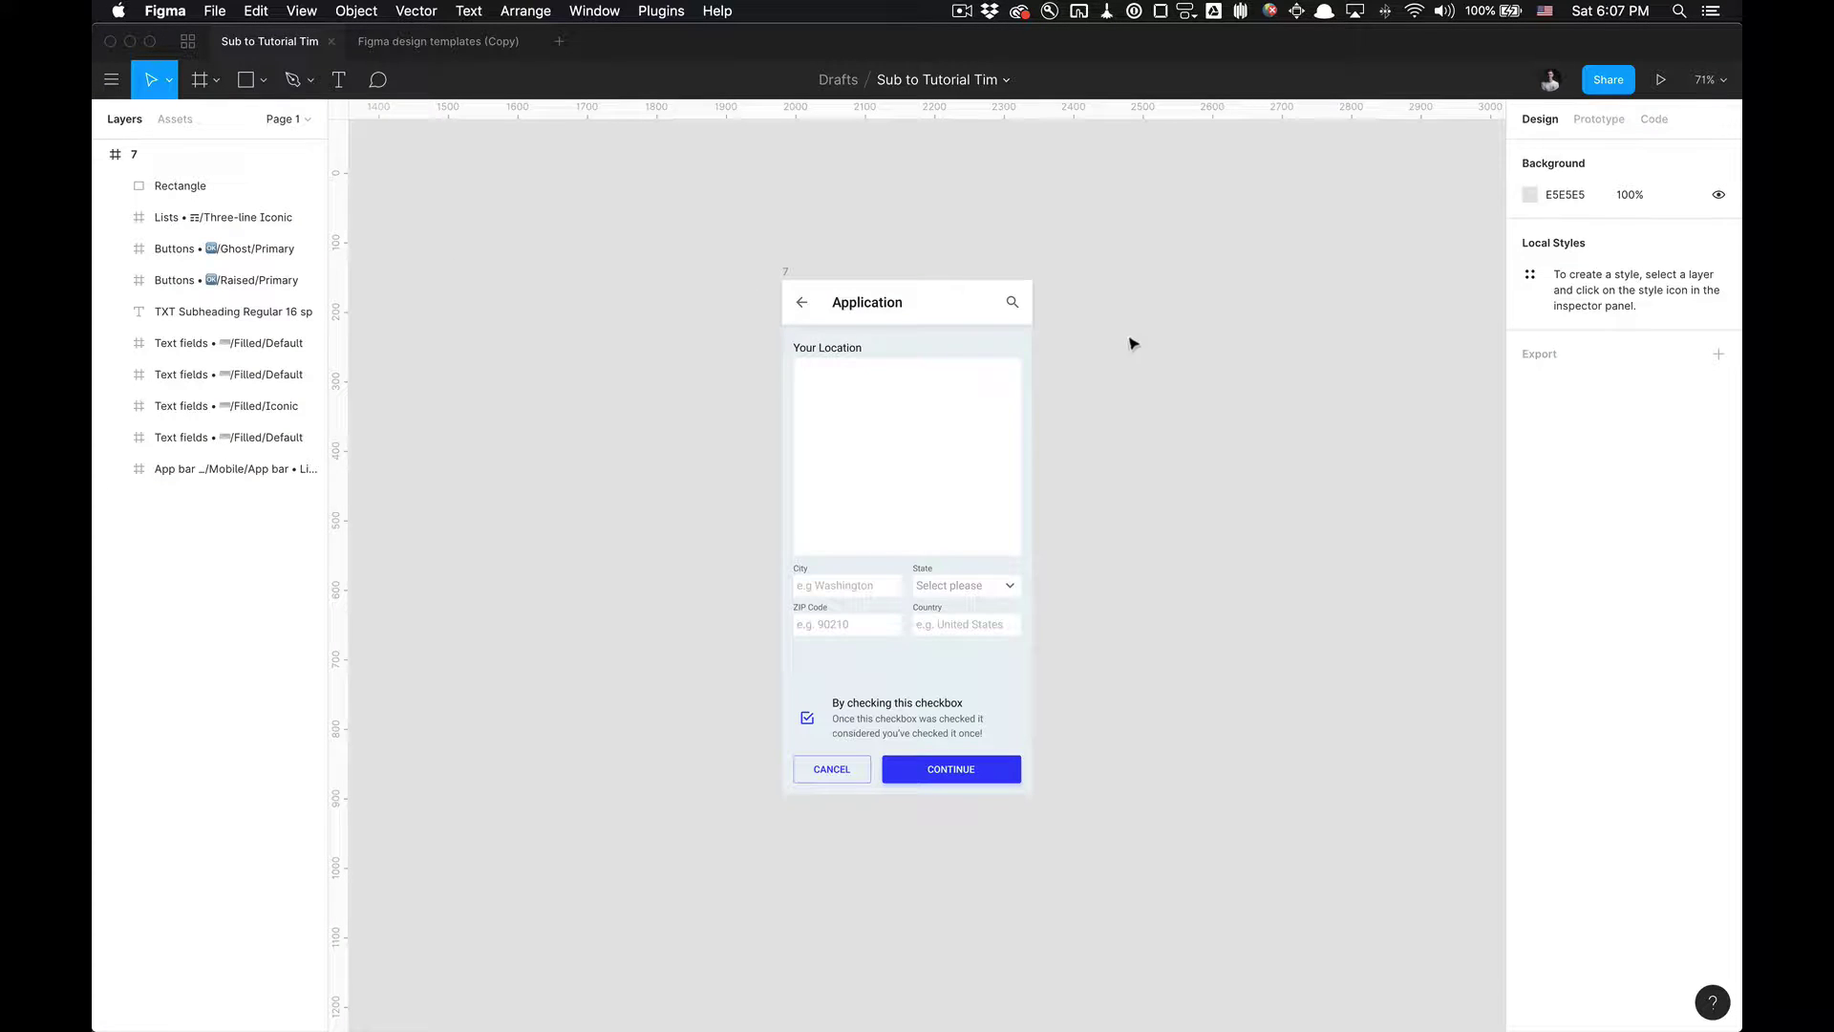
Select the Your Location rectangle in the Application mockup.
left_click(966, 467)
left_click(1143, 467)
left_click(962, 475)
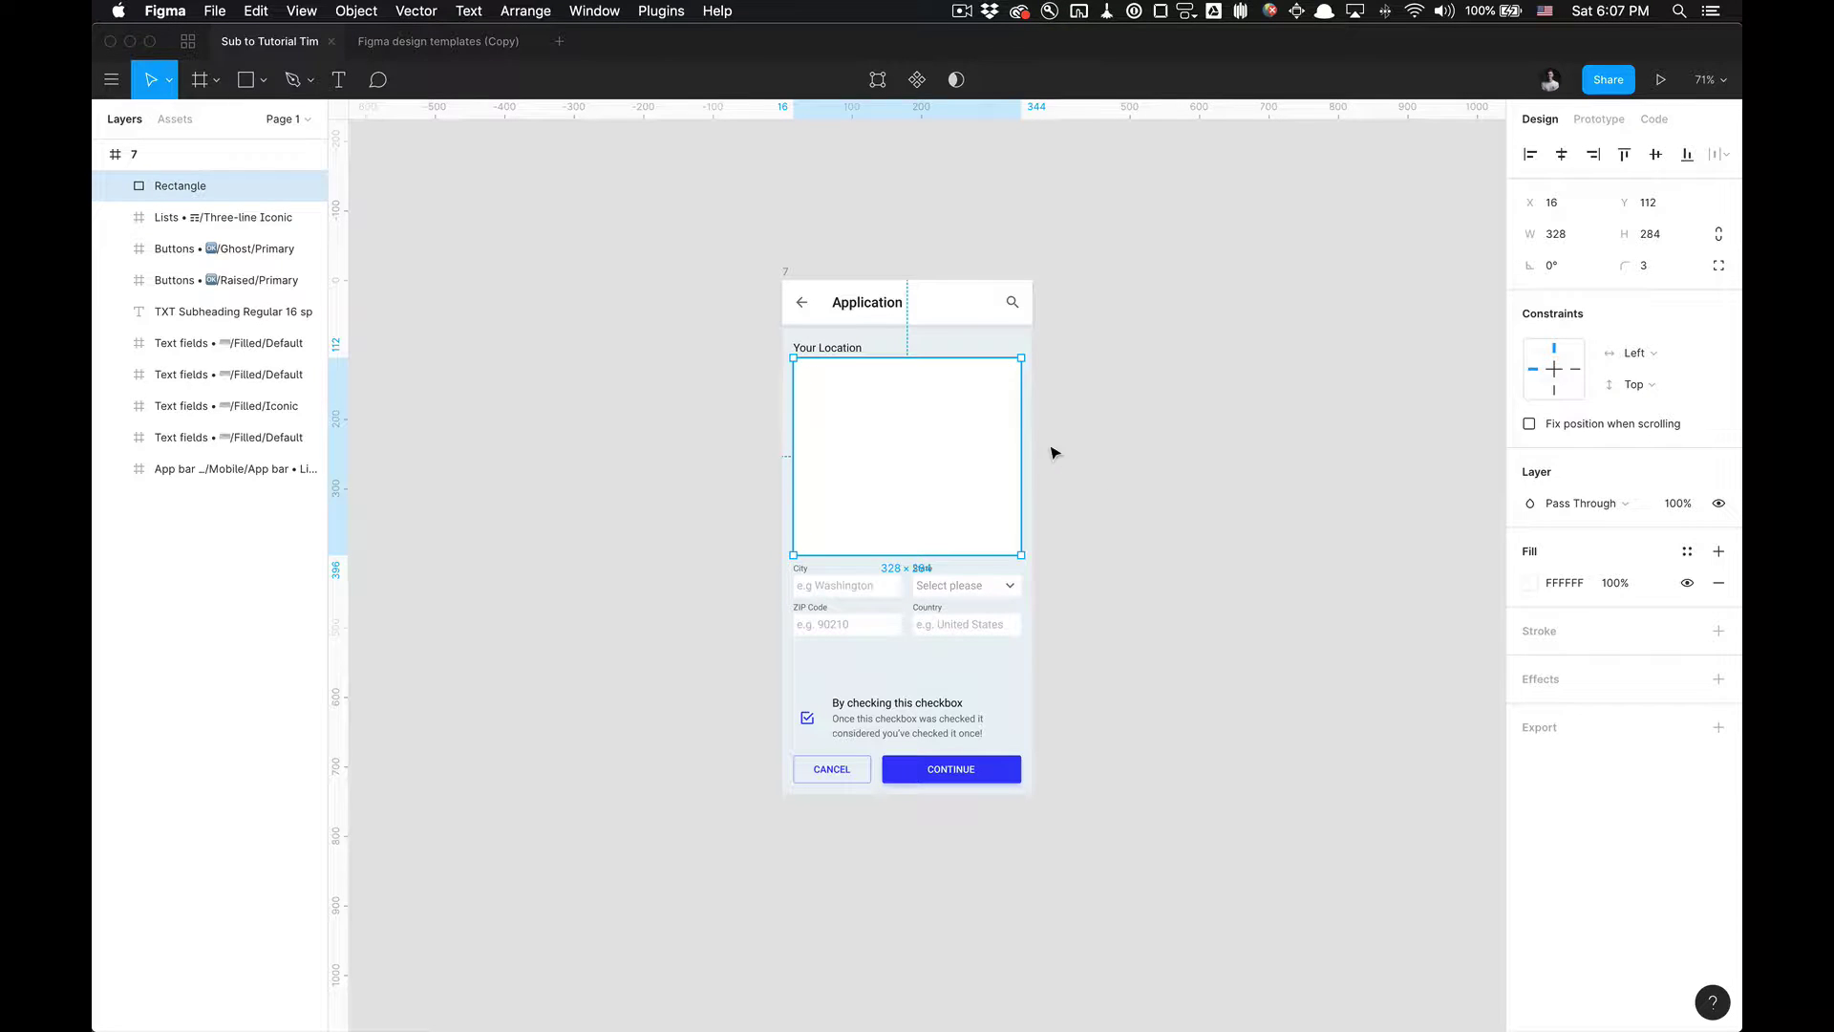
left_click(1074, 516)
left_click(962, 487)
Launch Mapsicle on the rectangle, reposition its window, and switch to Chrome.
right_click(899, 455)
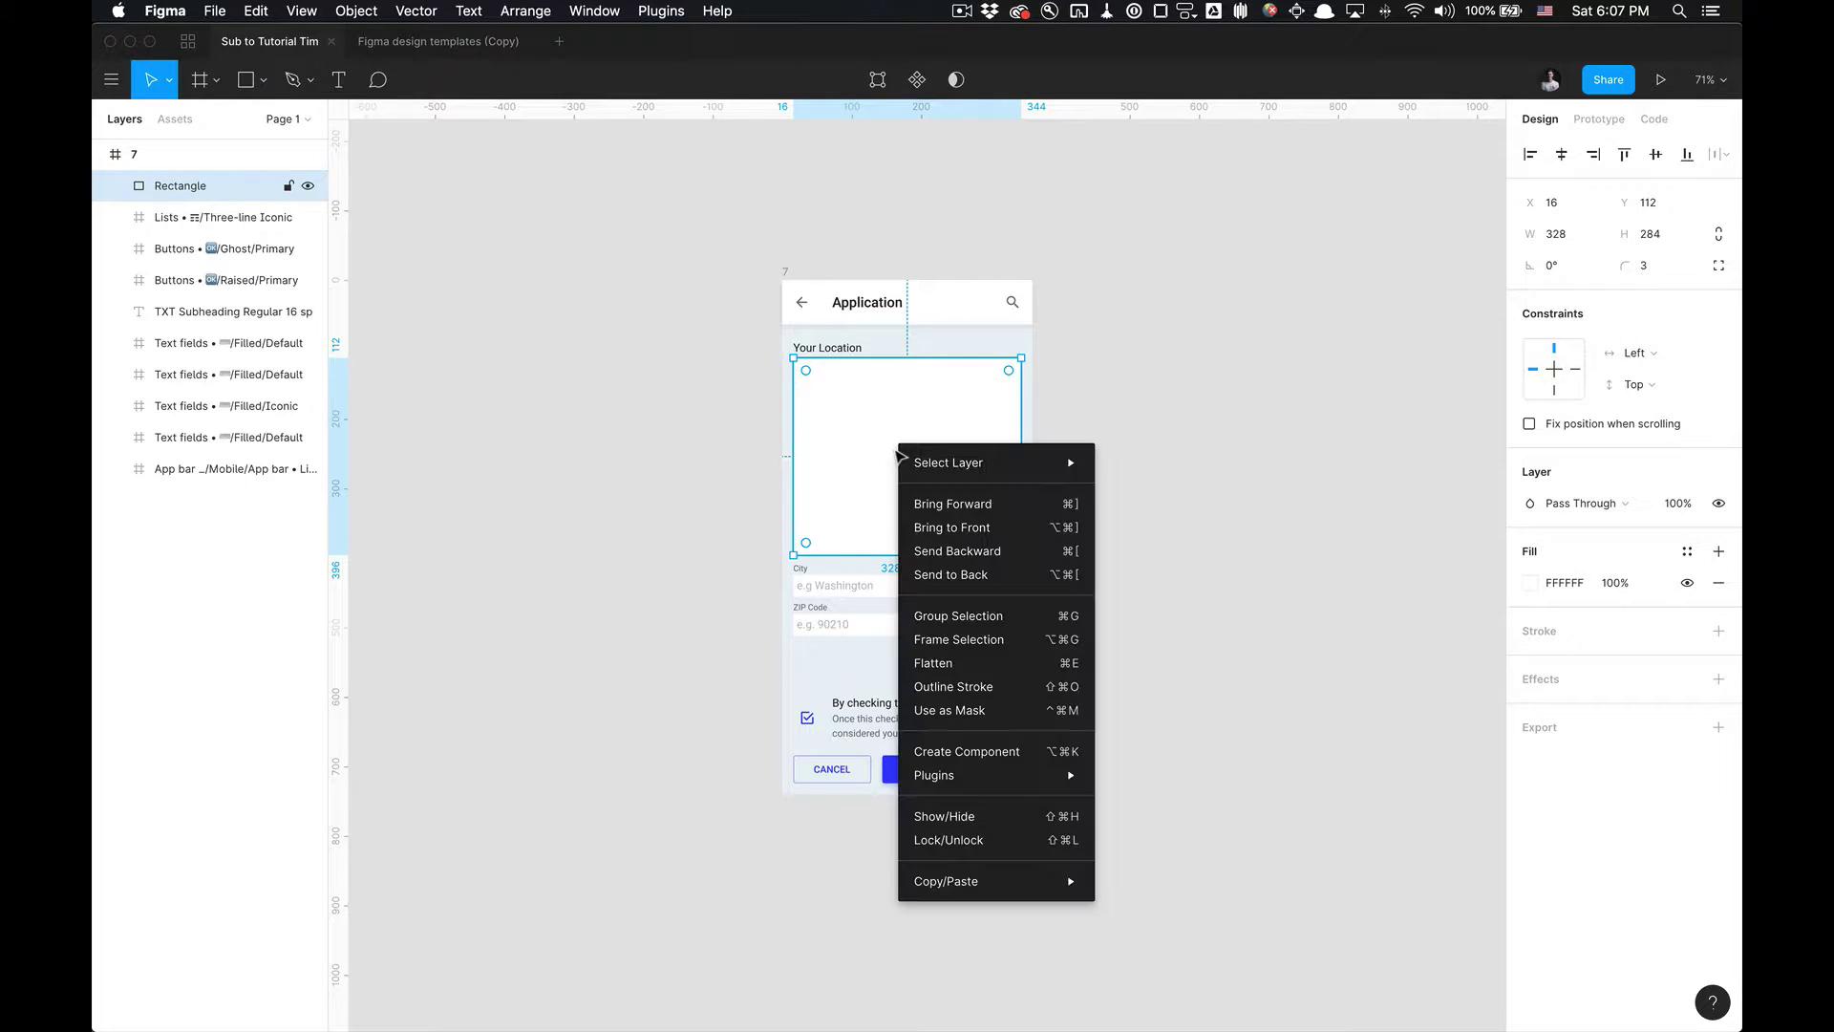
mouse_move(974, 775)
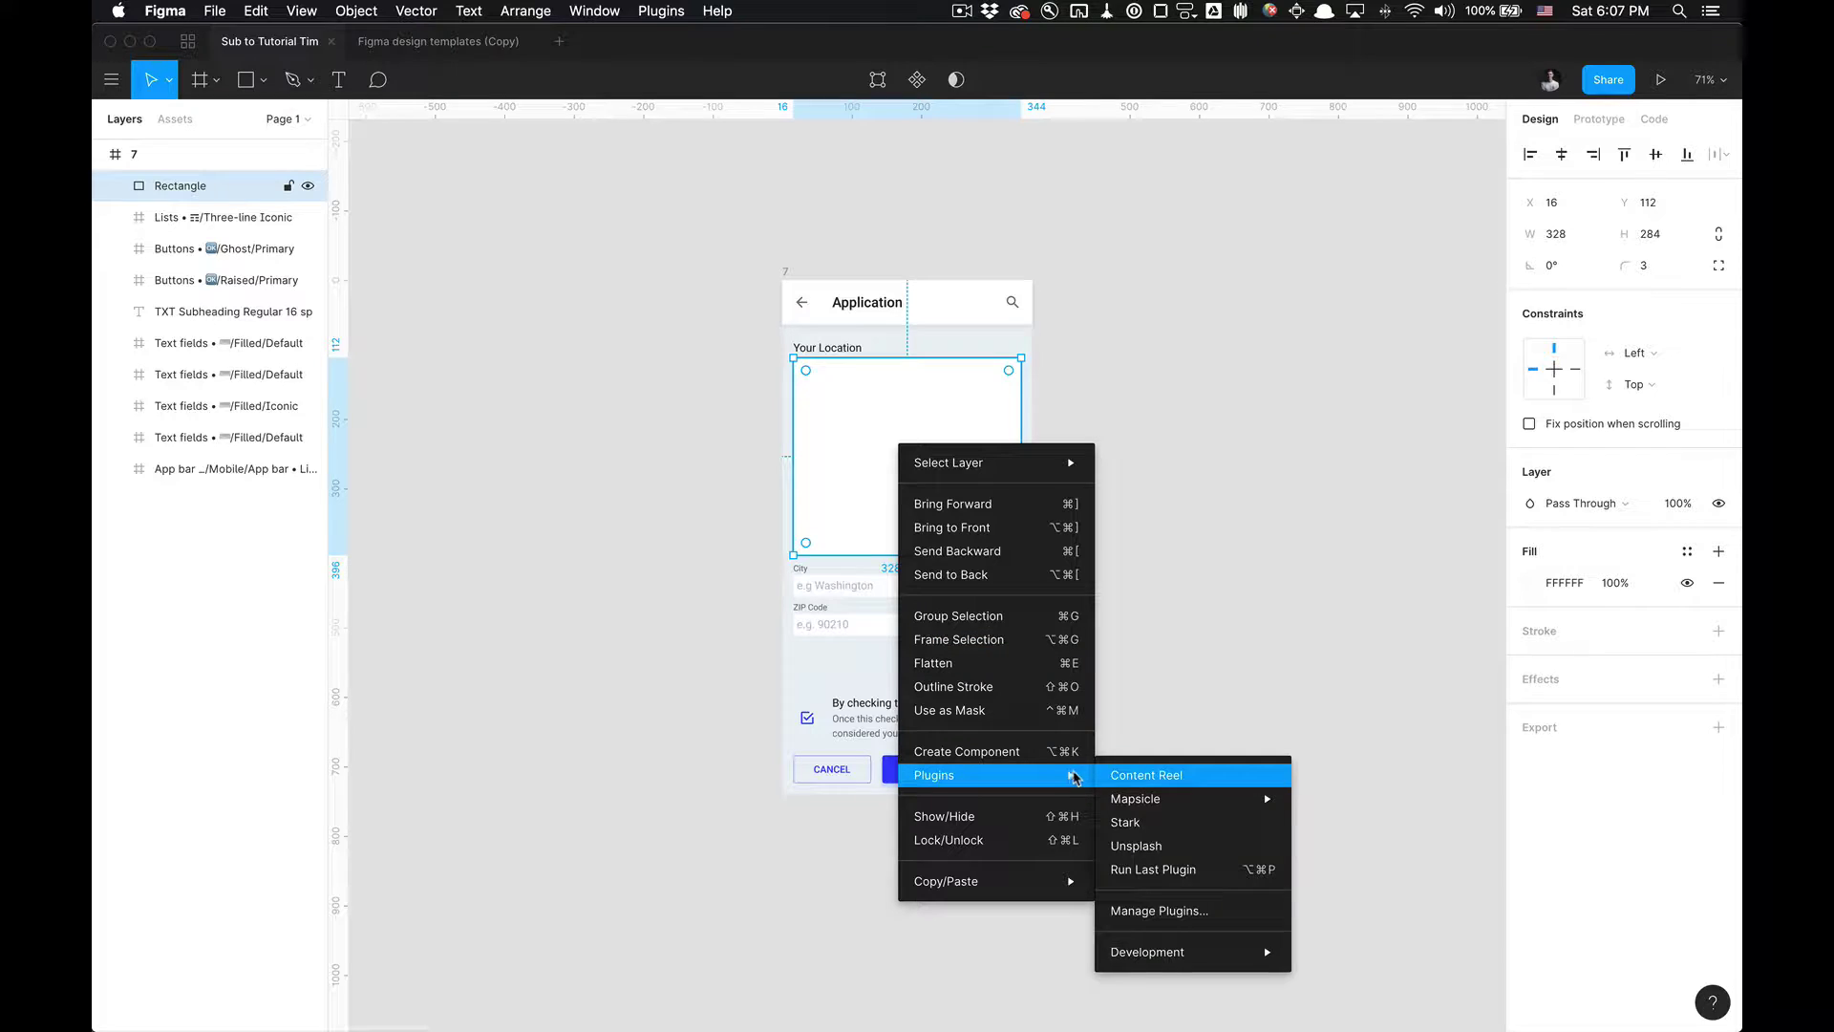
mouse_move(1143, 796)
left_click(1349, 800)
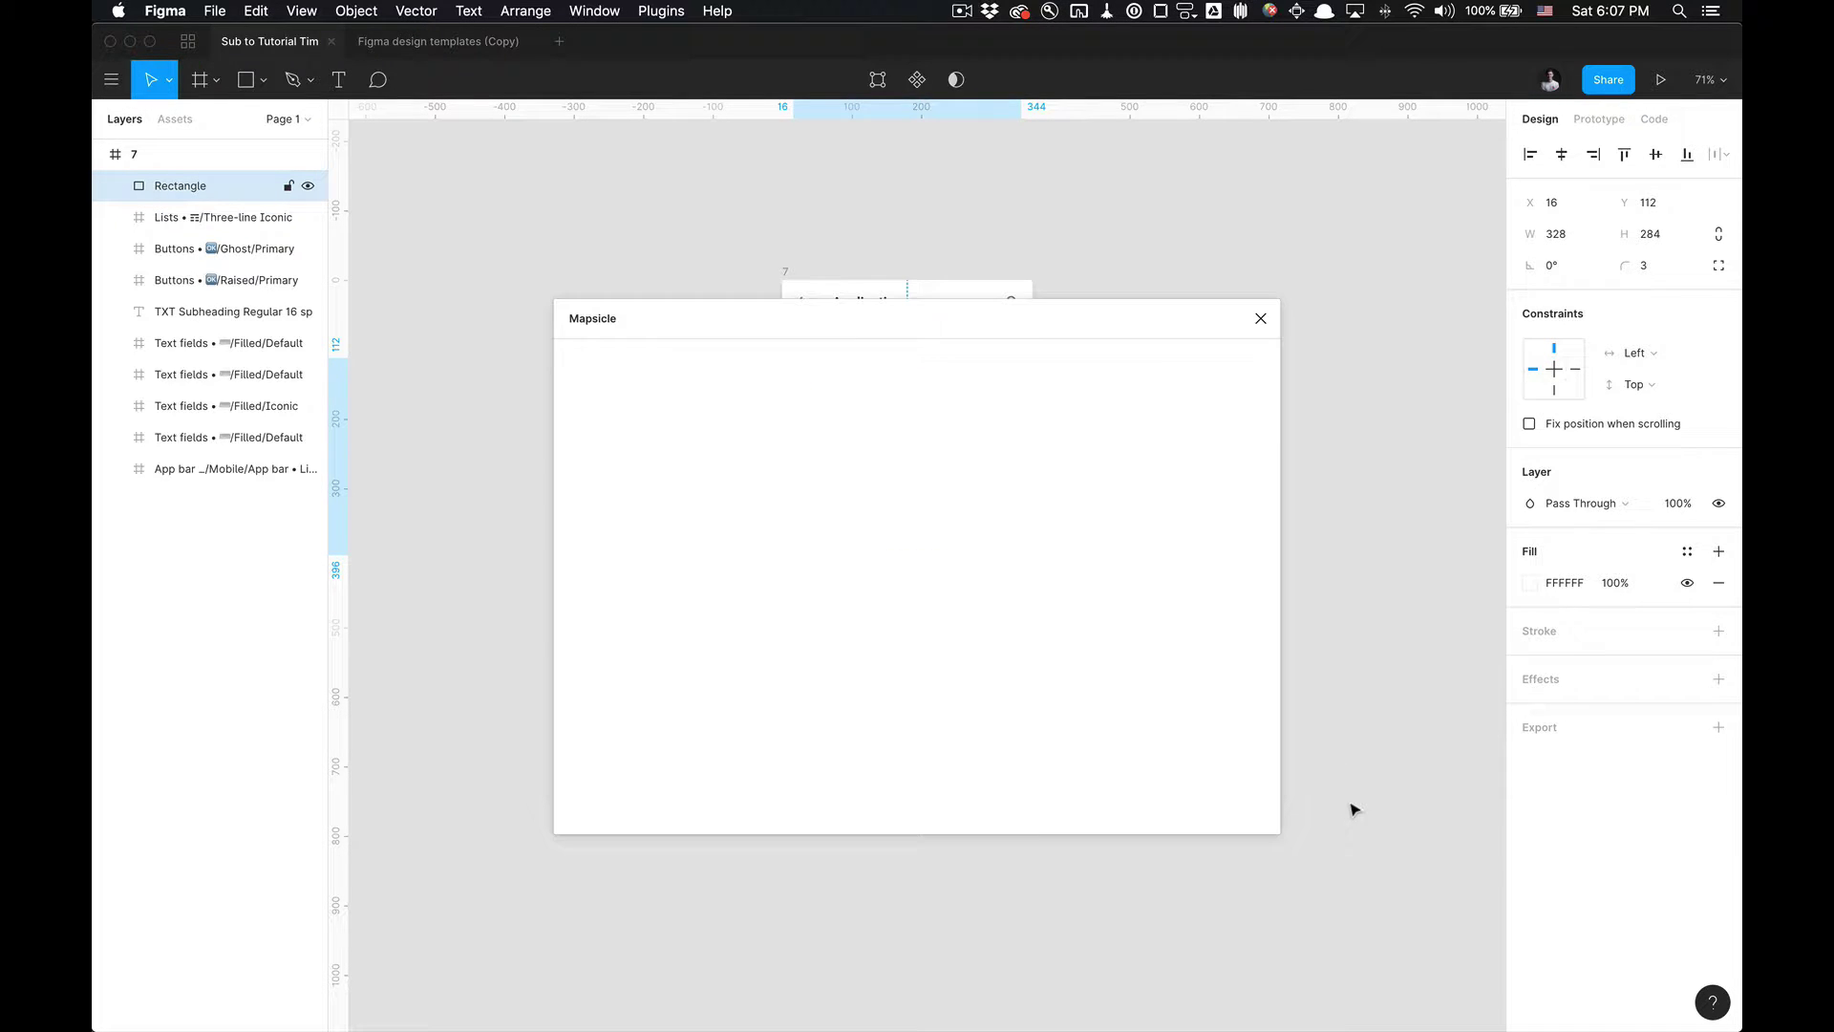
left_click_drag(958, 323, 921, 281)
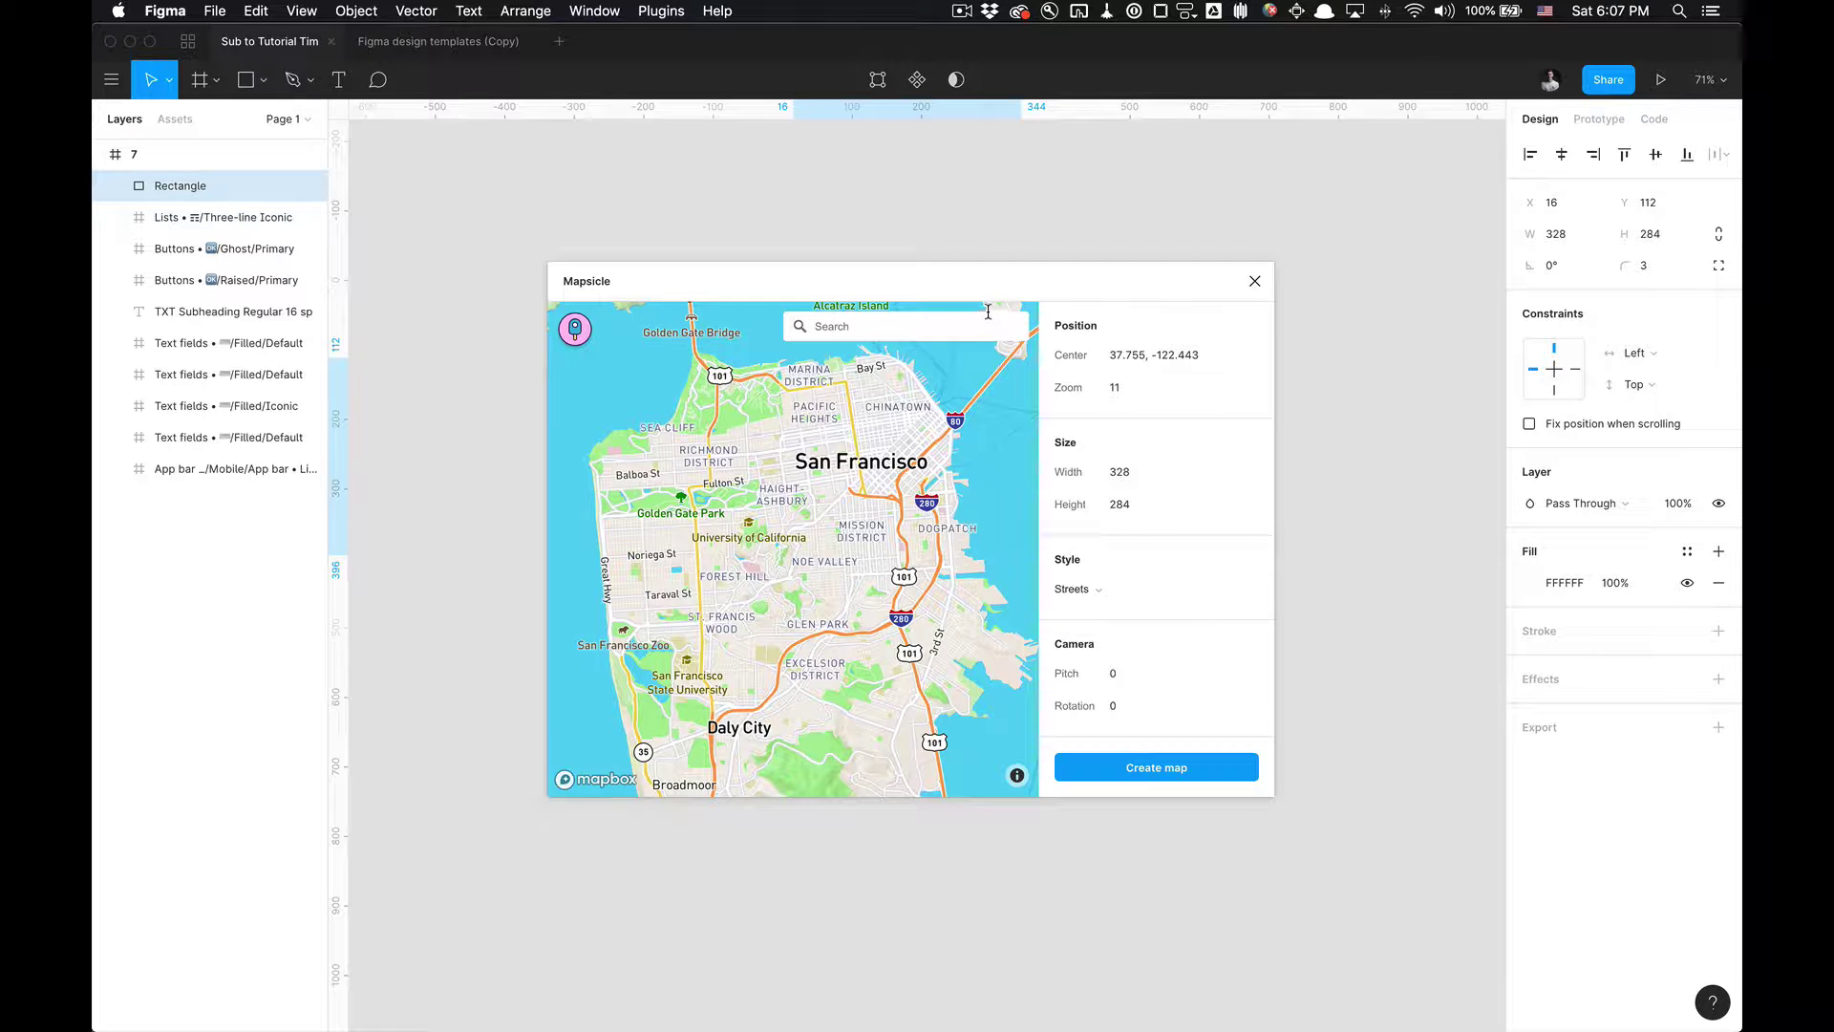
key("super+Tab")
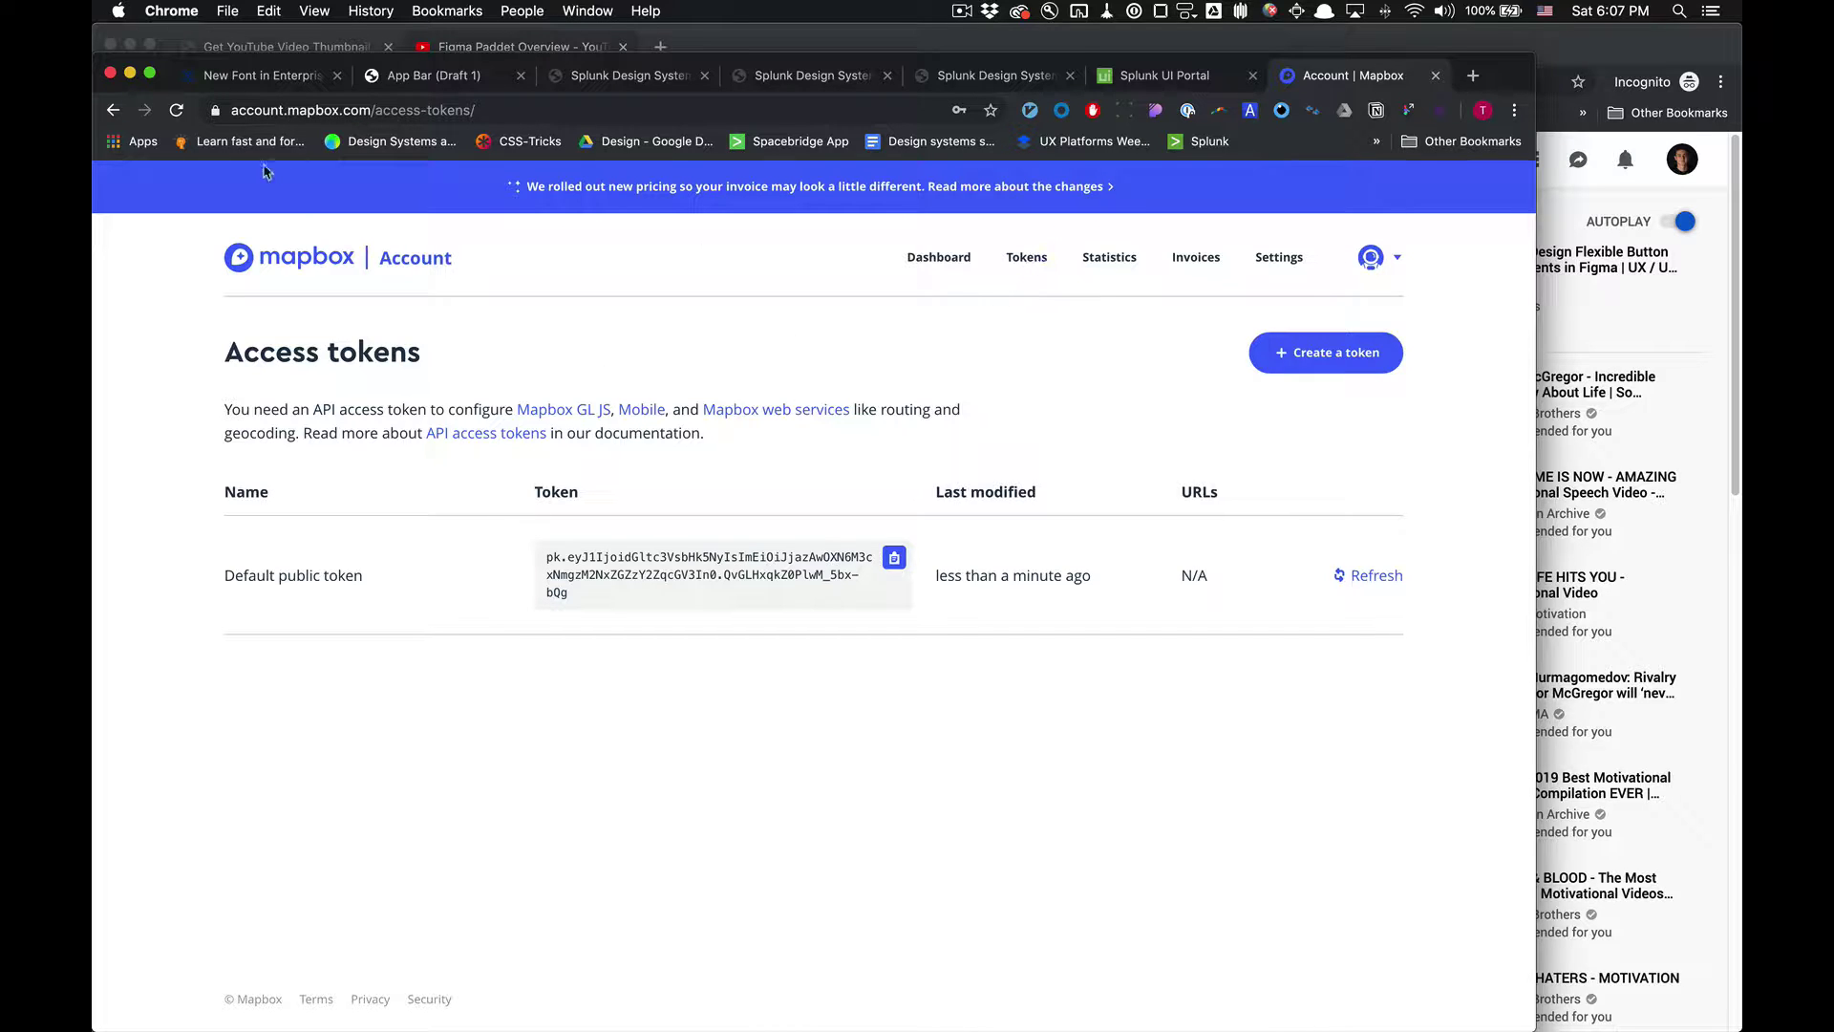
Copy the Mapbox default public access token and switch back to Figma.
left_click(398, 110)
left_click_drag(383, 110, 774, 422)
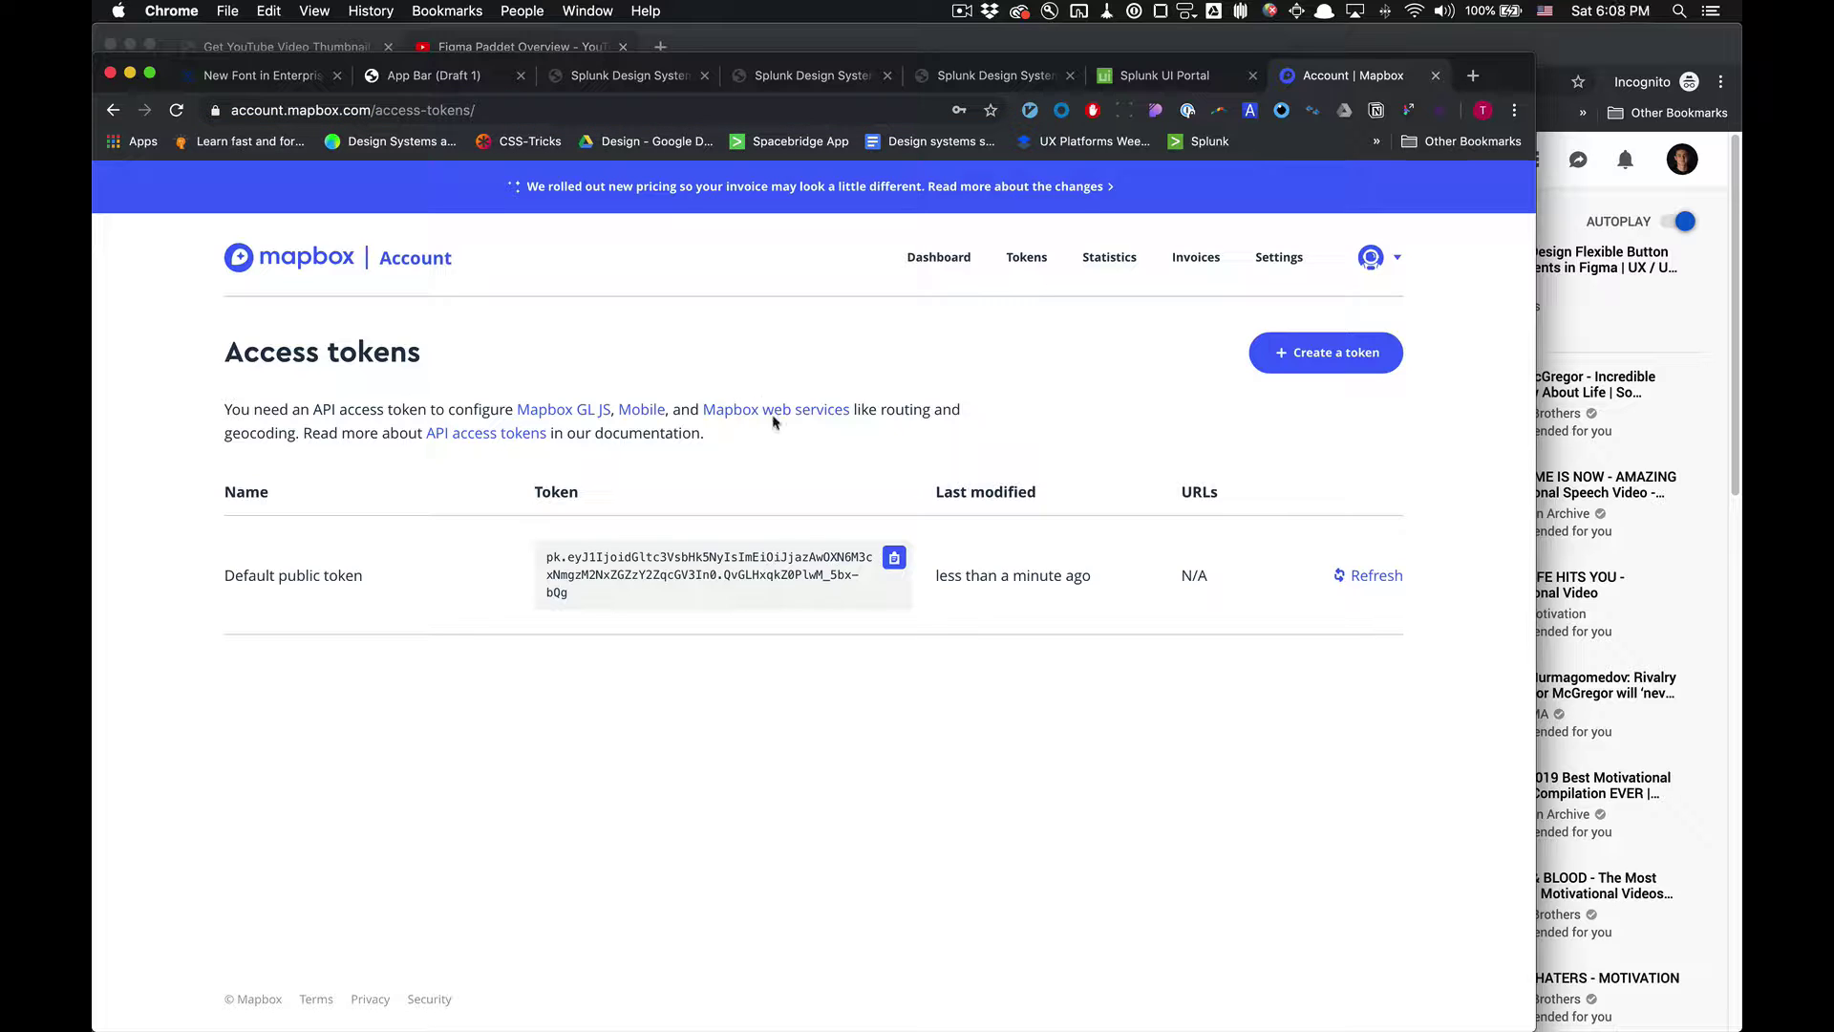
left_click(888, 562)
key("super+Tab")
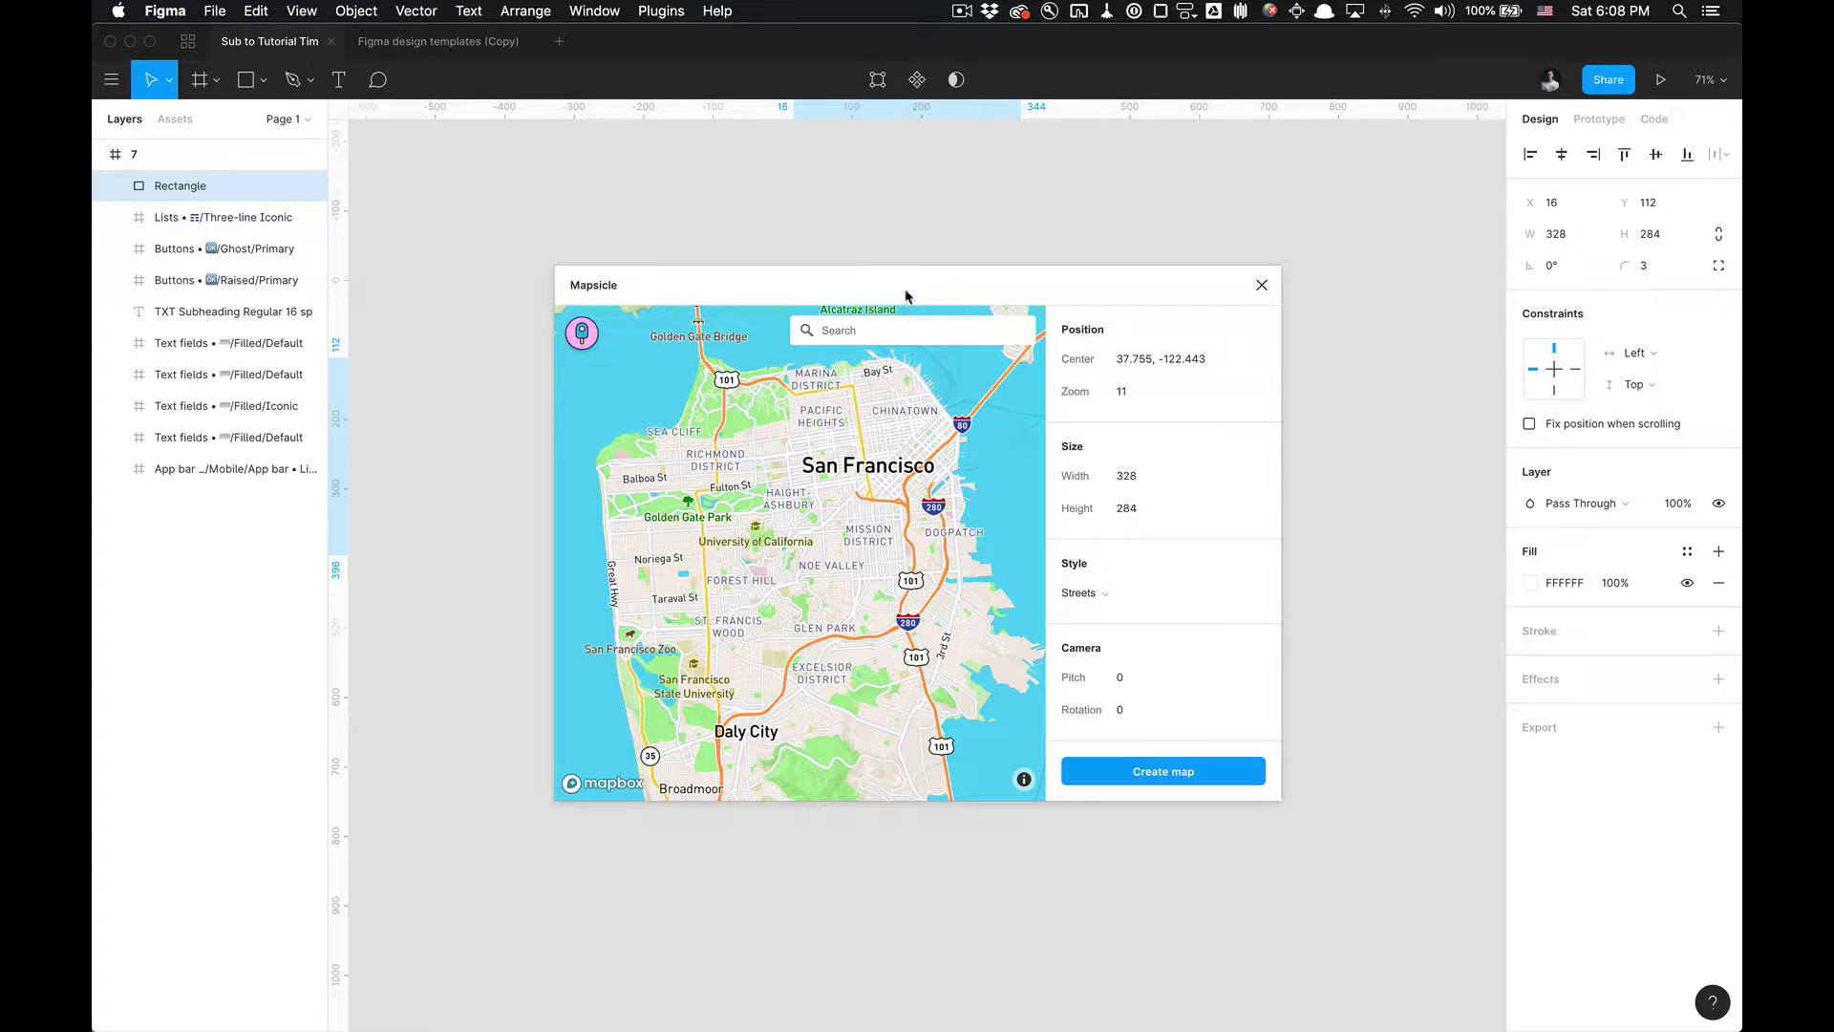
Place the Mapsicle window beside the mockup and inspect the map's center coordinates.
left_click_drag(906, 296, 1382, 311)
scroll(865, 499, "right", 4)
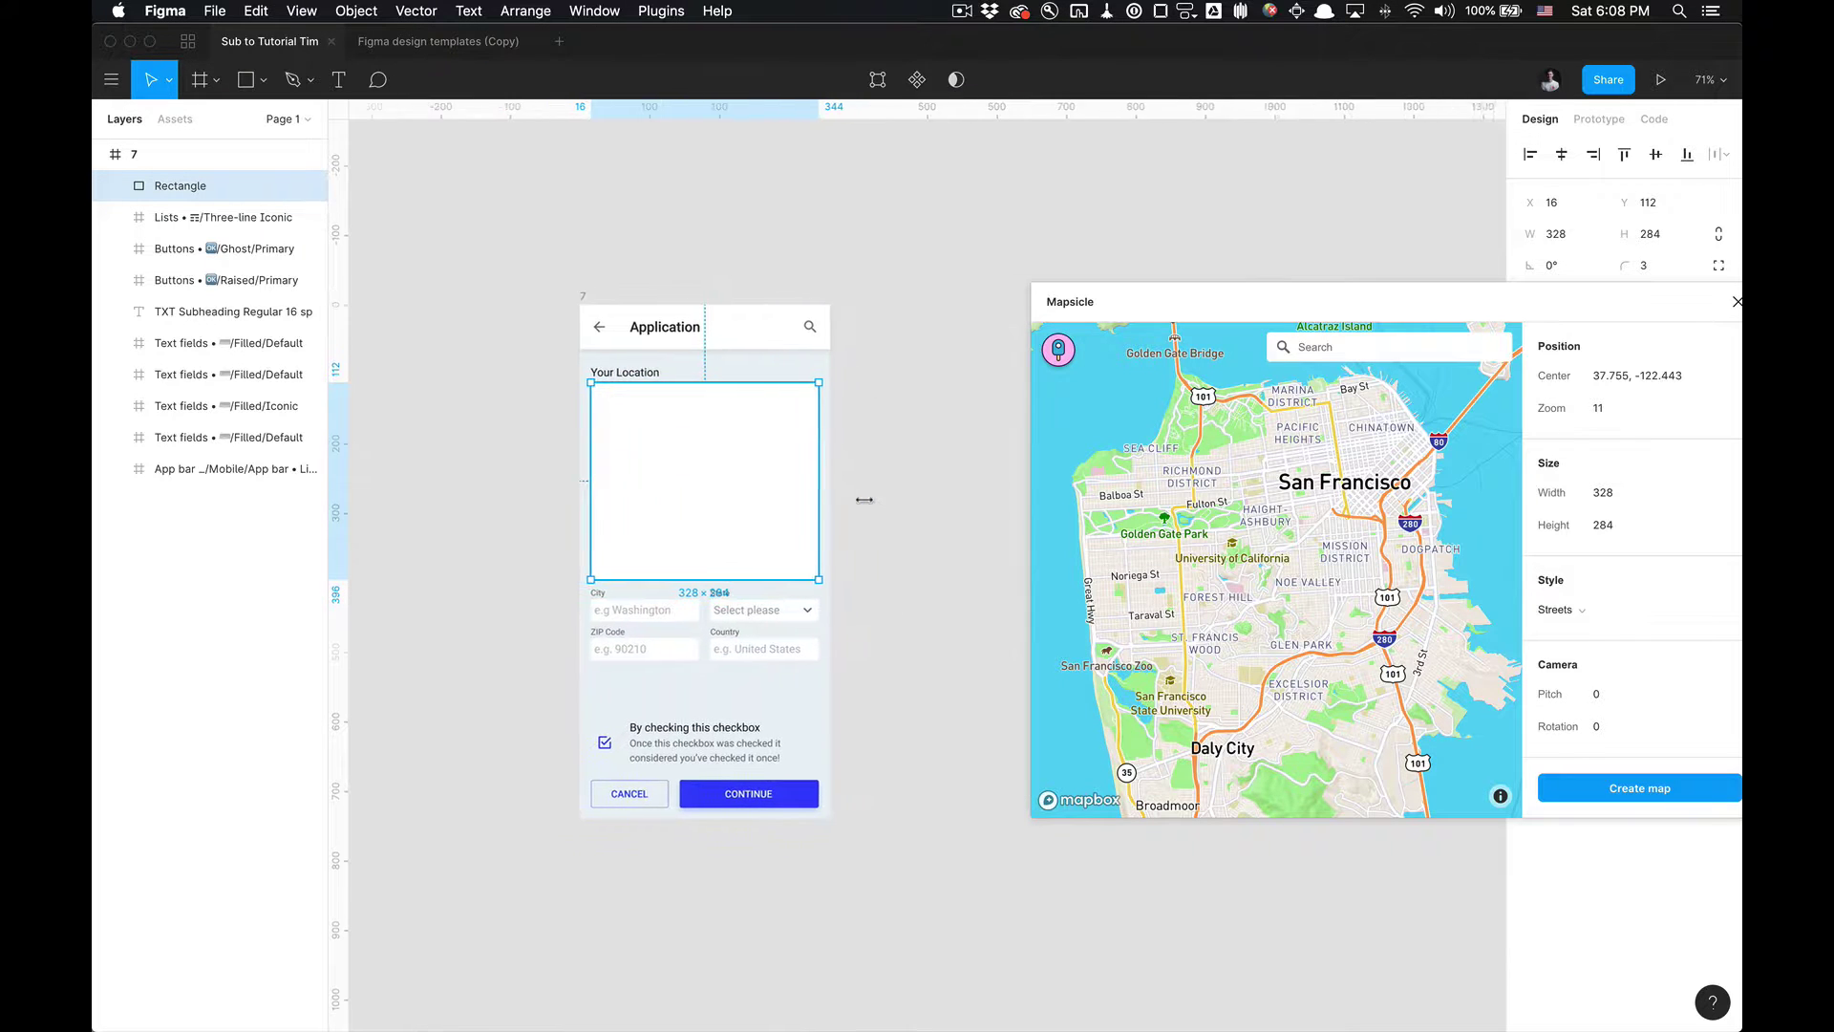
scroll(865, 499, "right", 2)
left_click_drag(1117, 300, 889, 306)
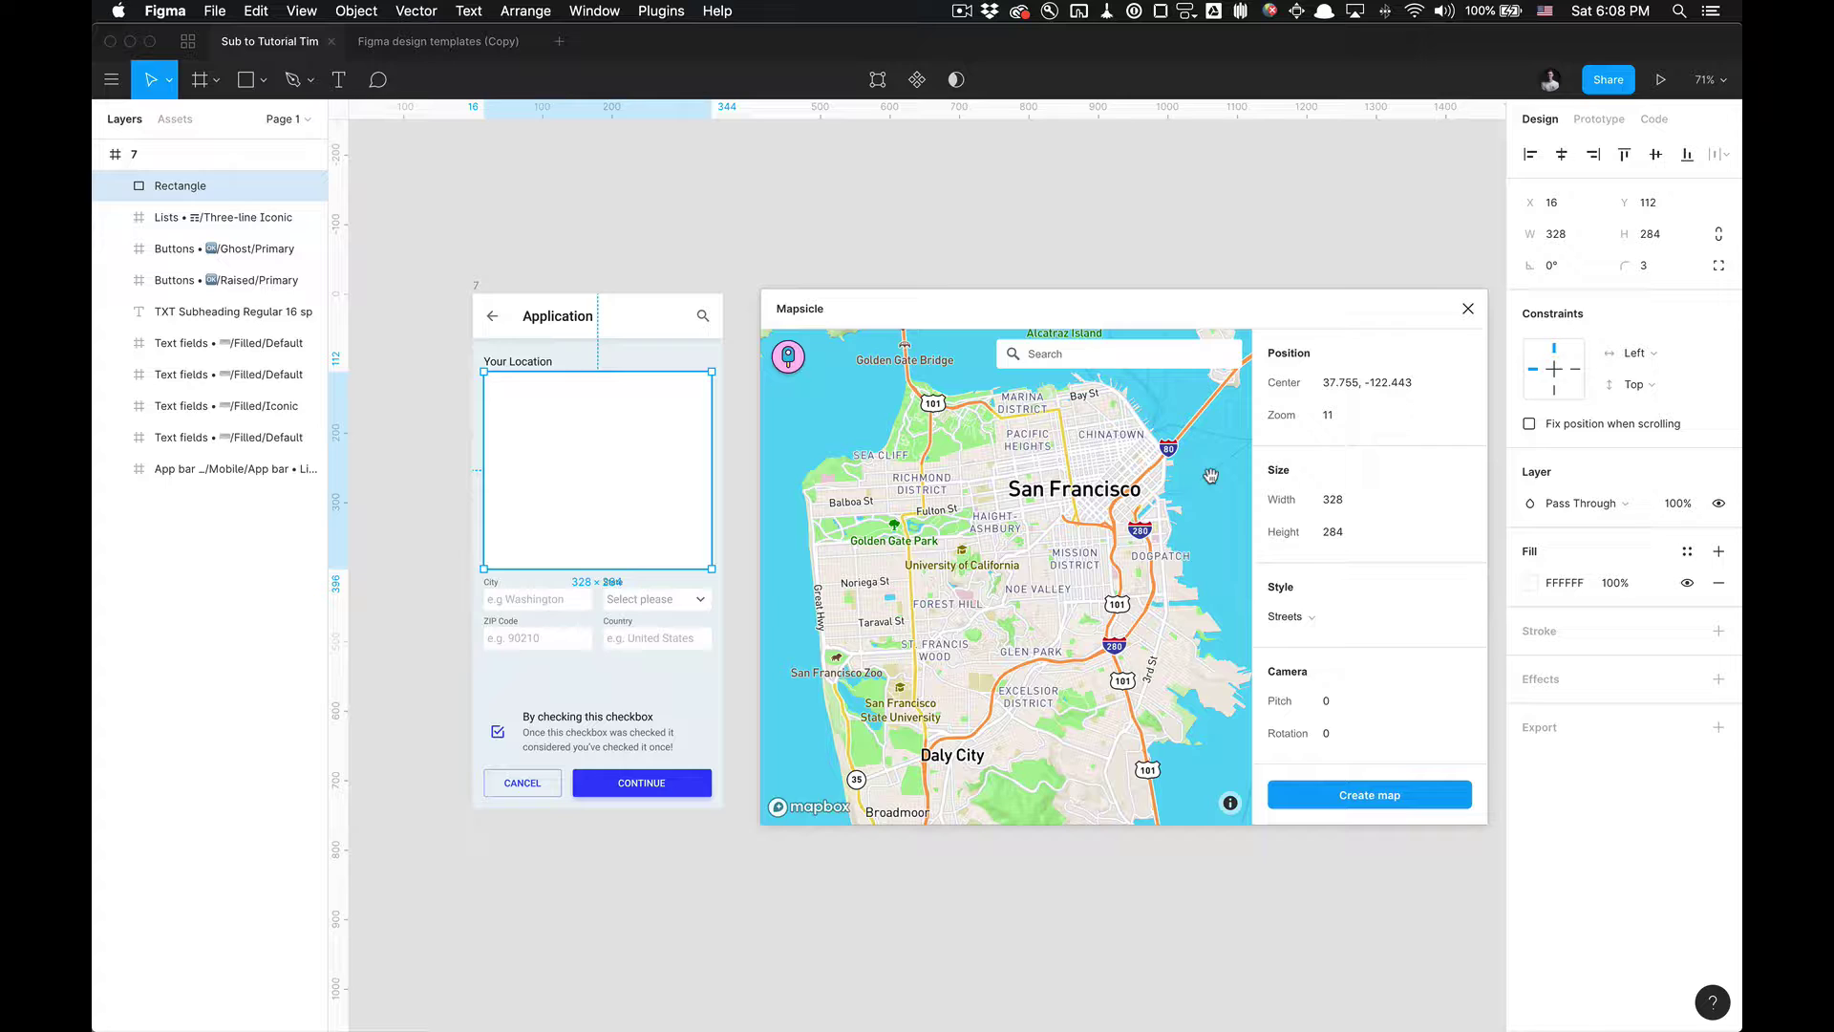
left_click(1340, 382)
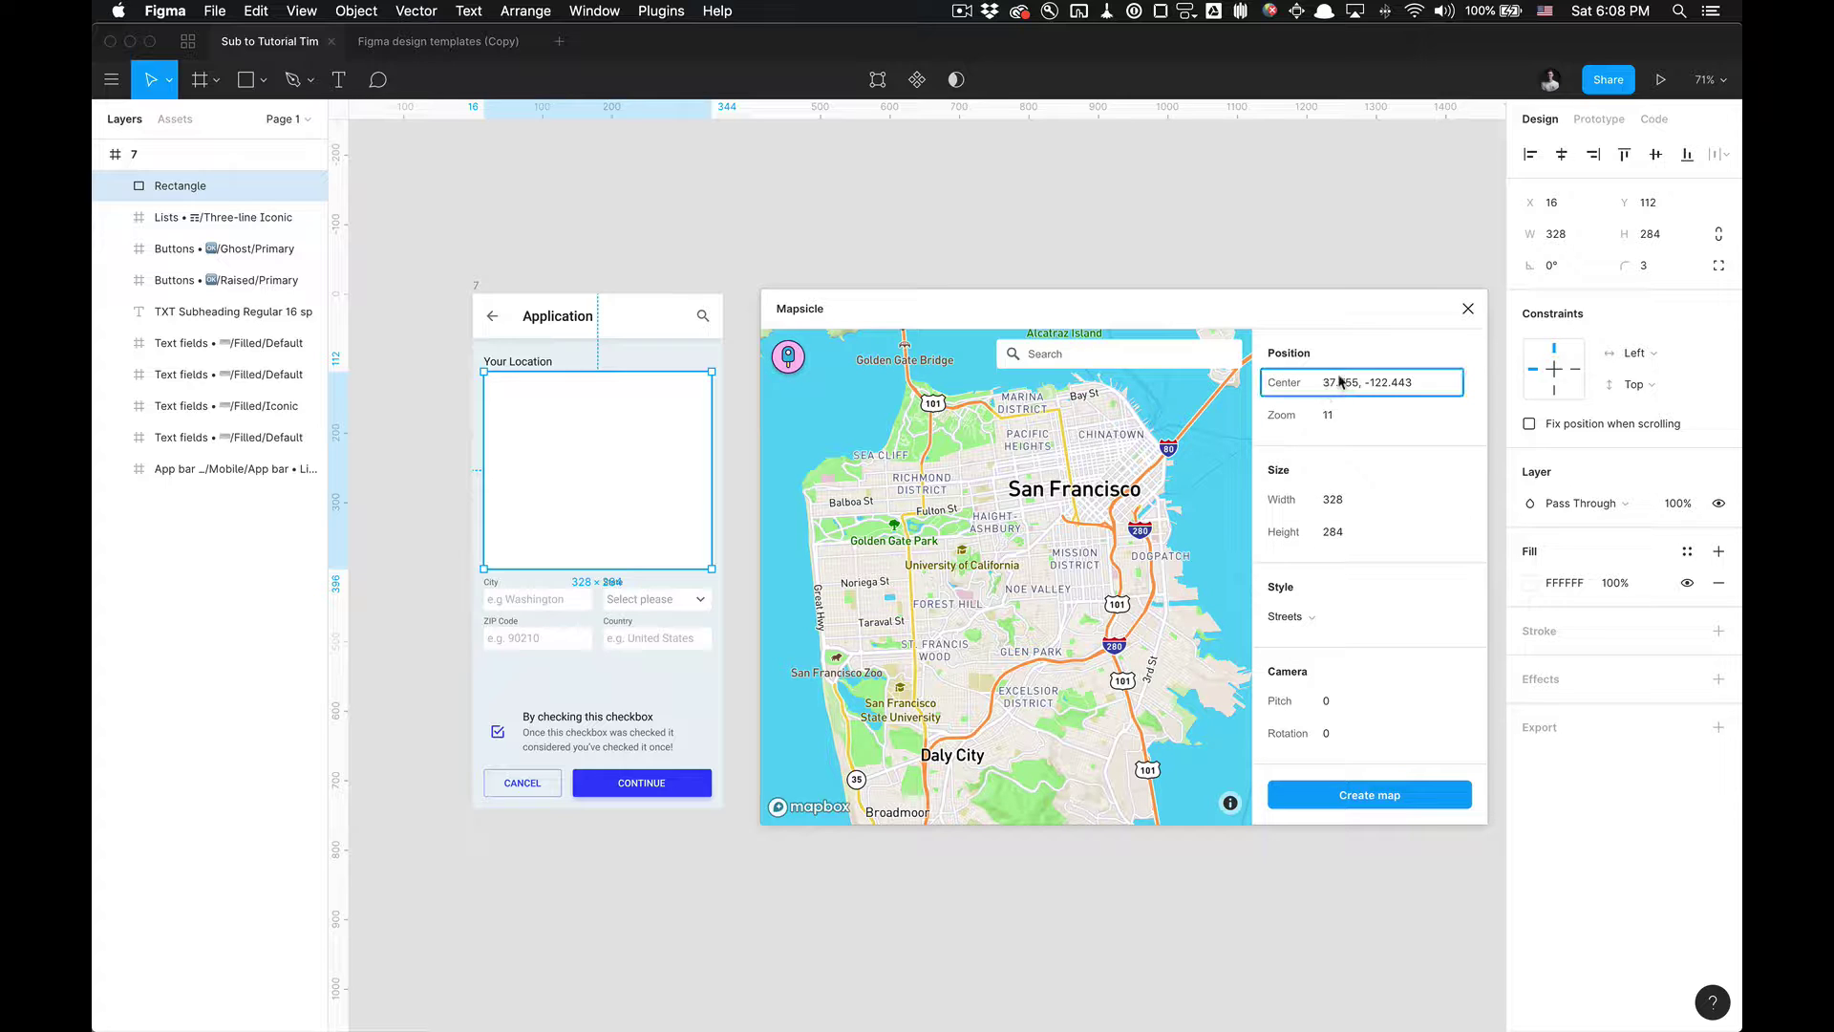
left_click_drag(1369, 385, 1406, 381)
Zoom the map to 12.9 over Haight-Ashbury and Cole Valley.
left_click(1368, 417)
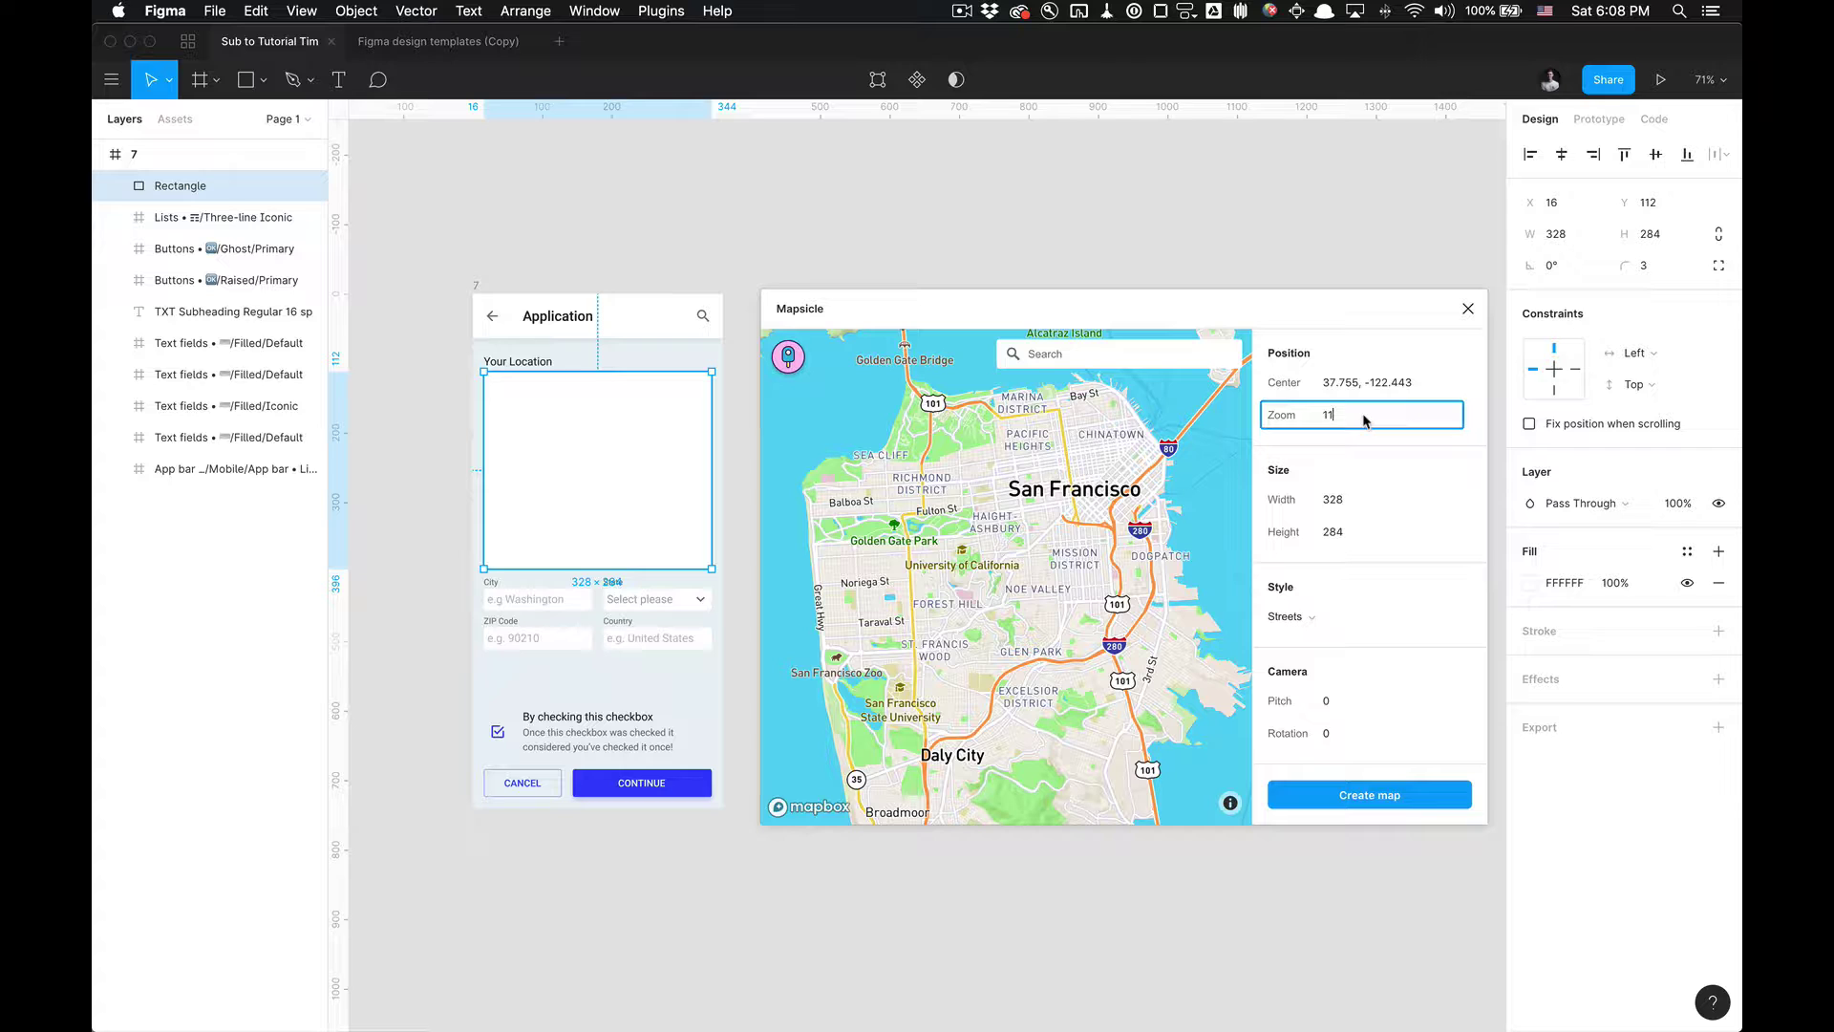
type("22")
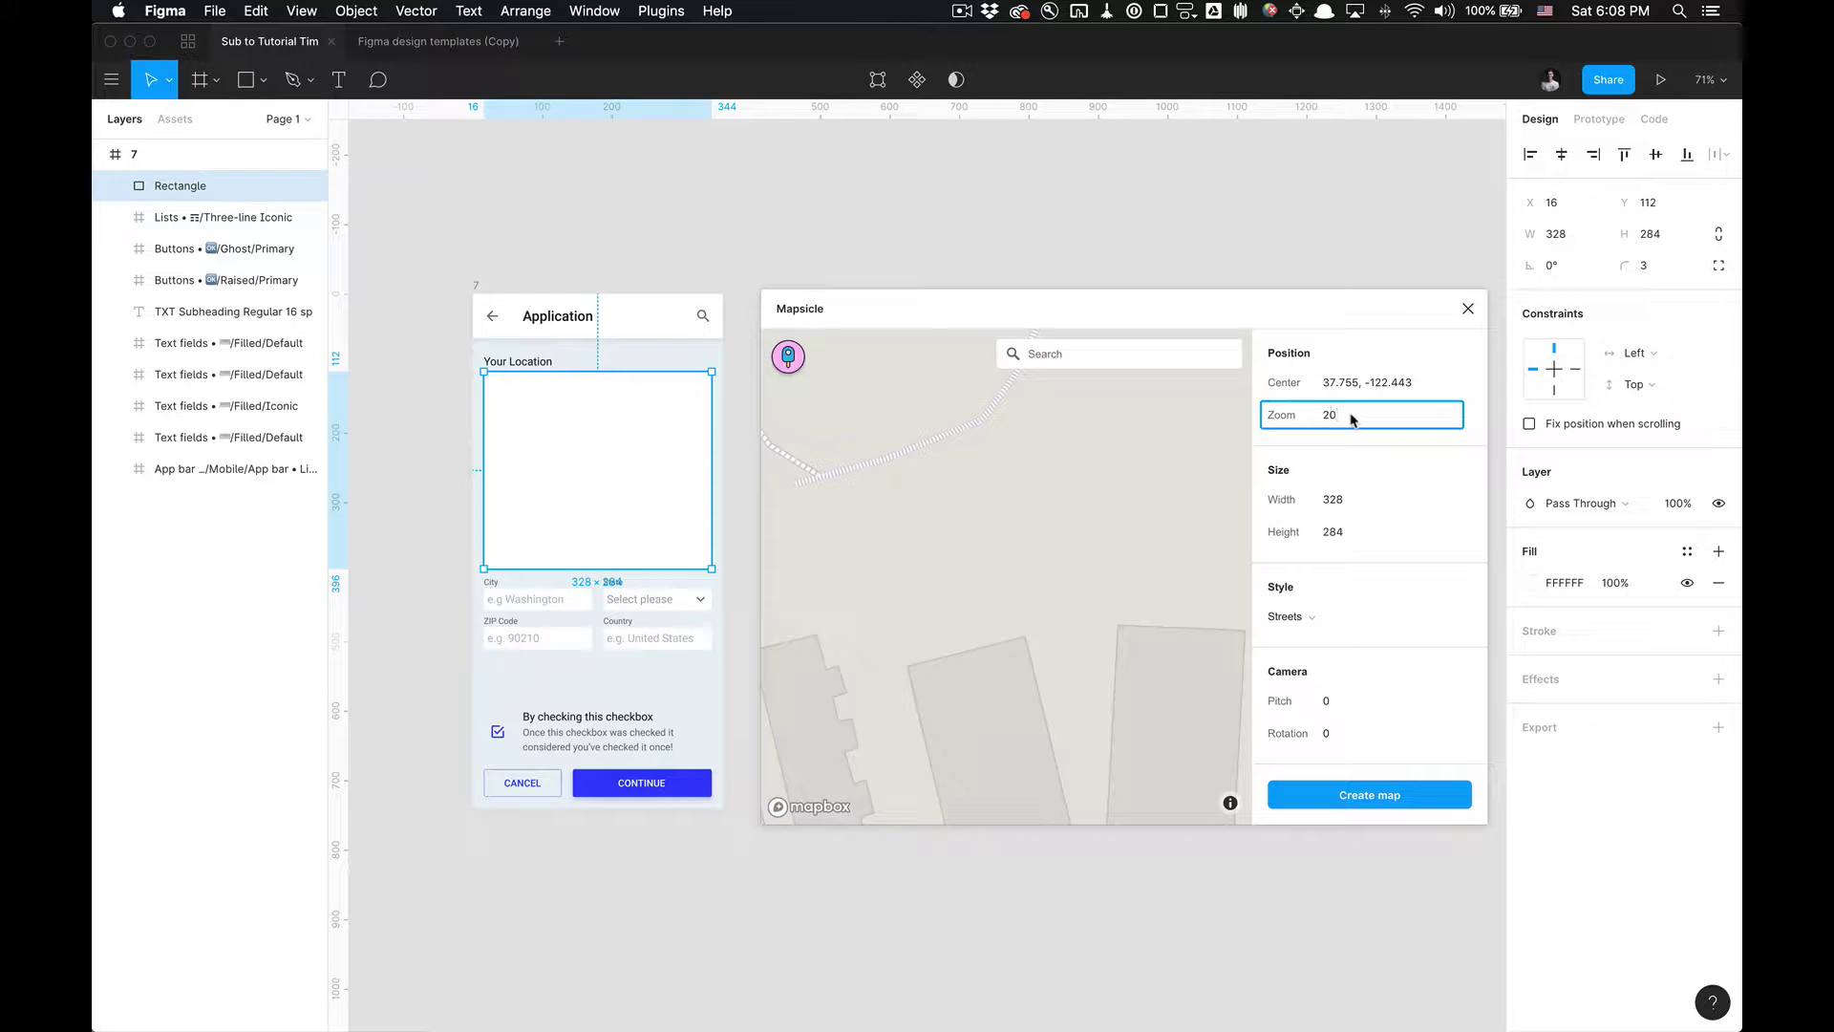
scroll(1092, 584, "down", 5)
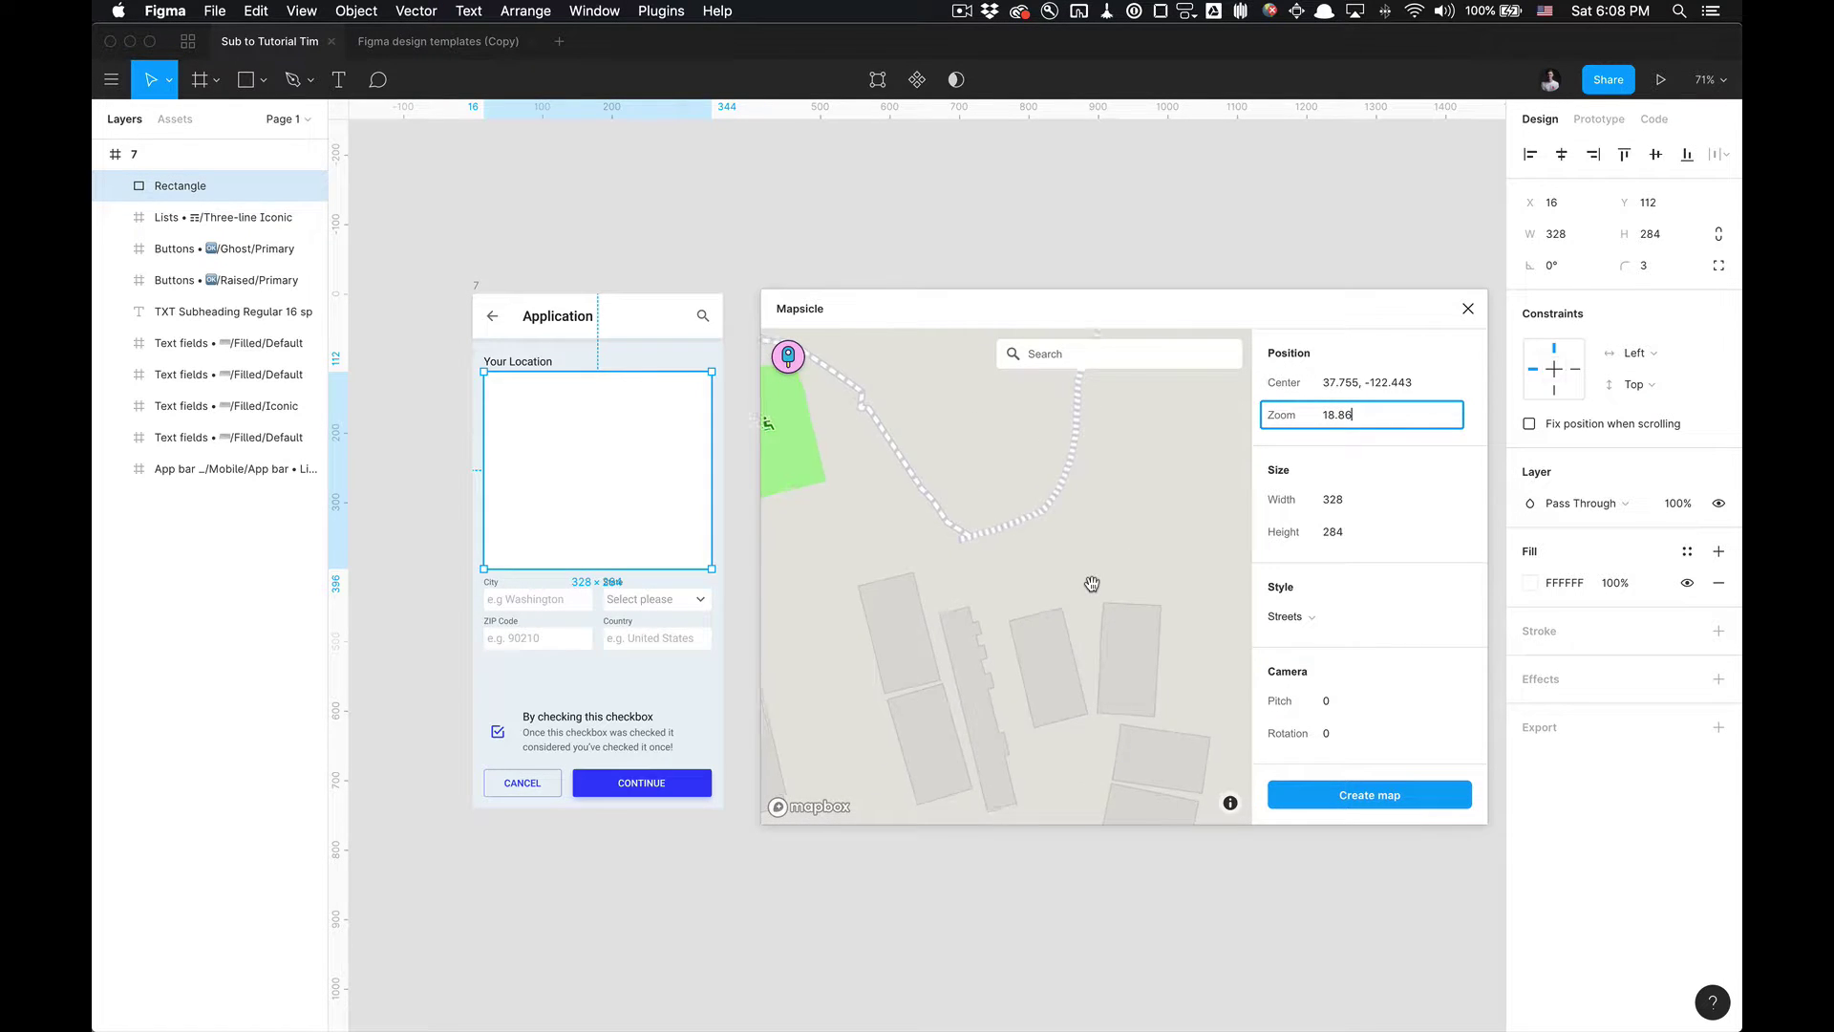
scroll(1092, 584, "down", 10)
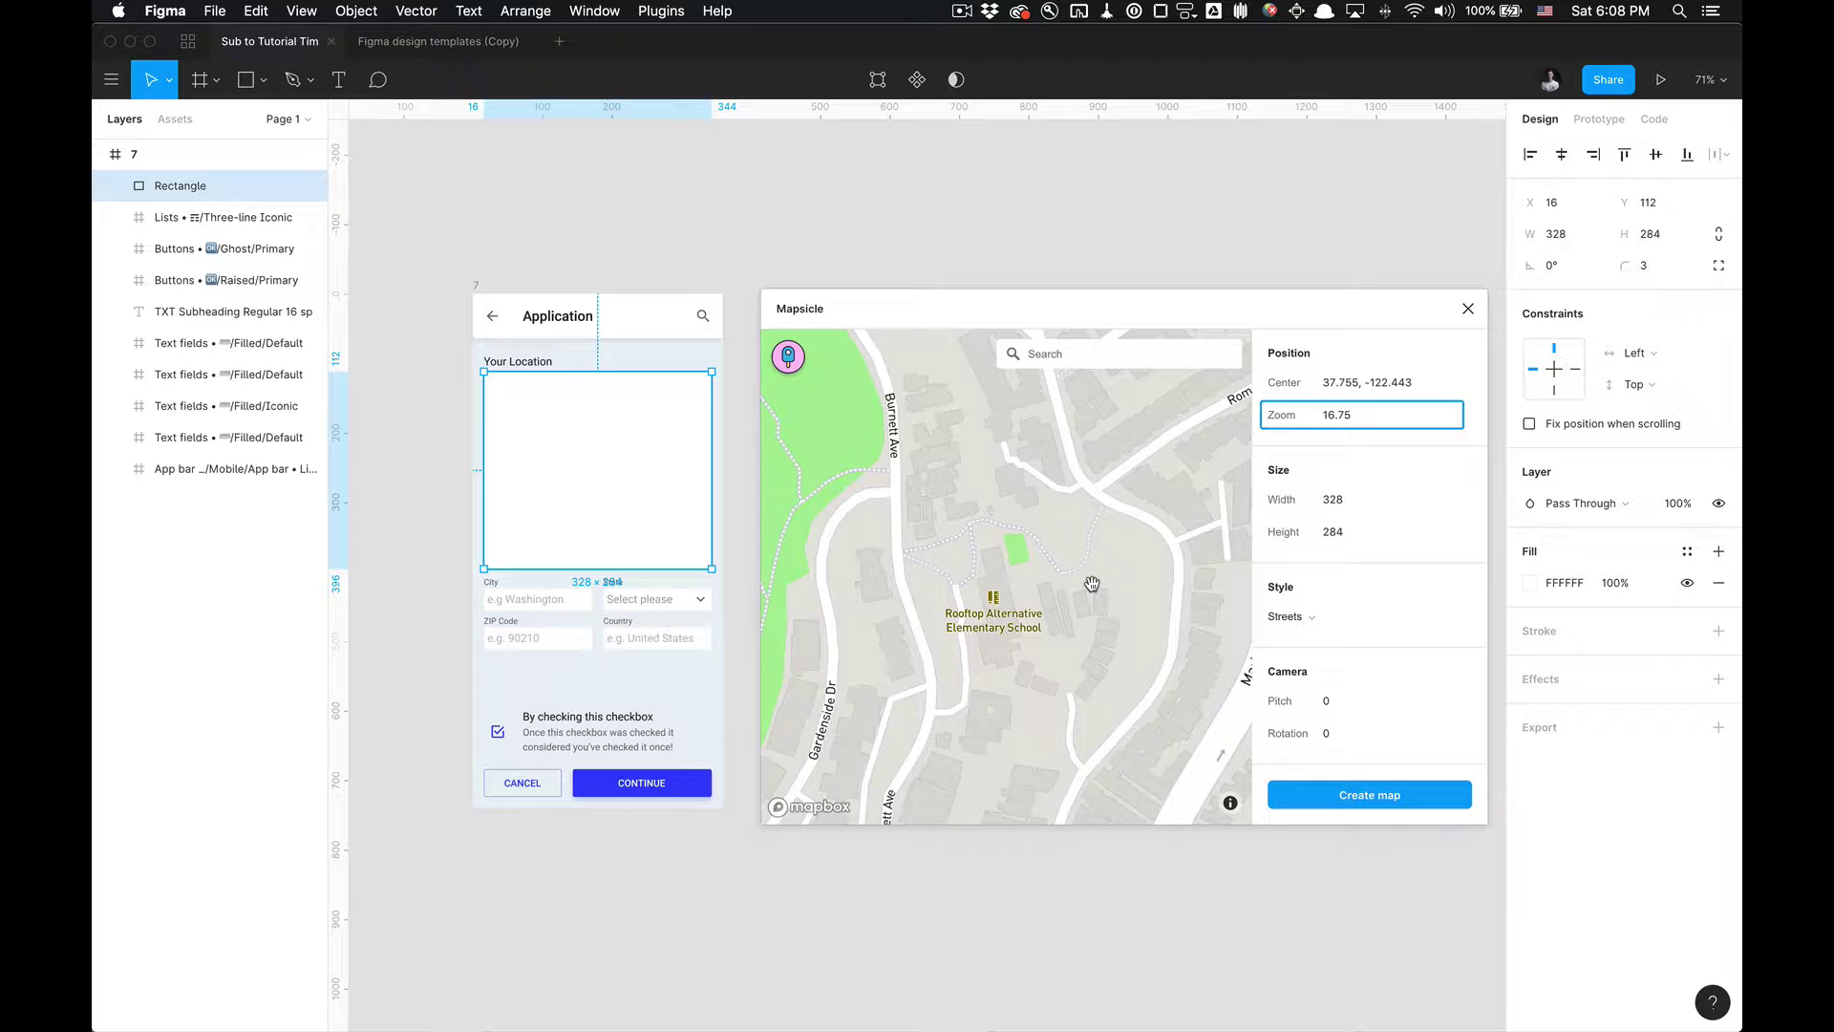
scroll(1092, 583, "down", 10)
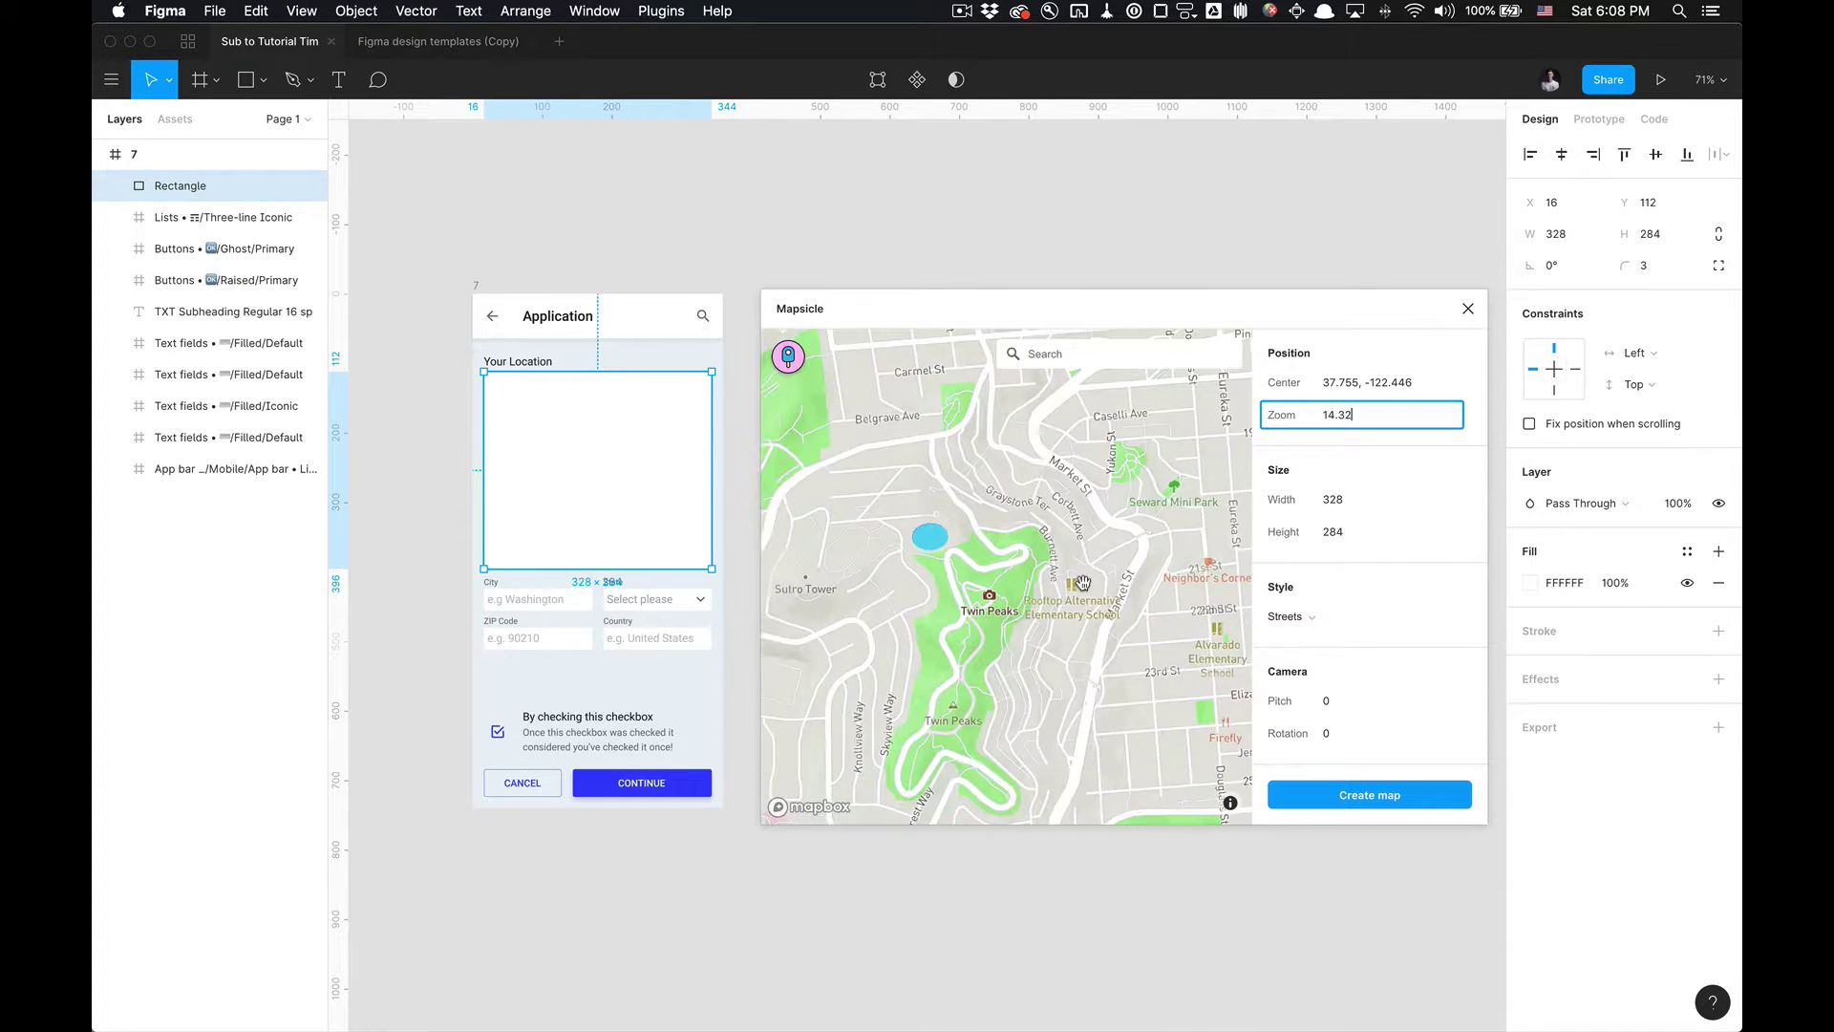
scroll(1082, 583, "down", 6)
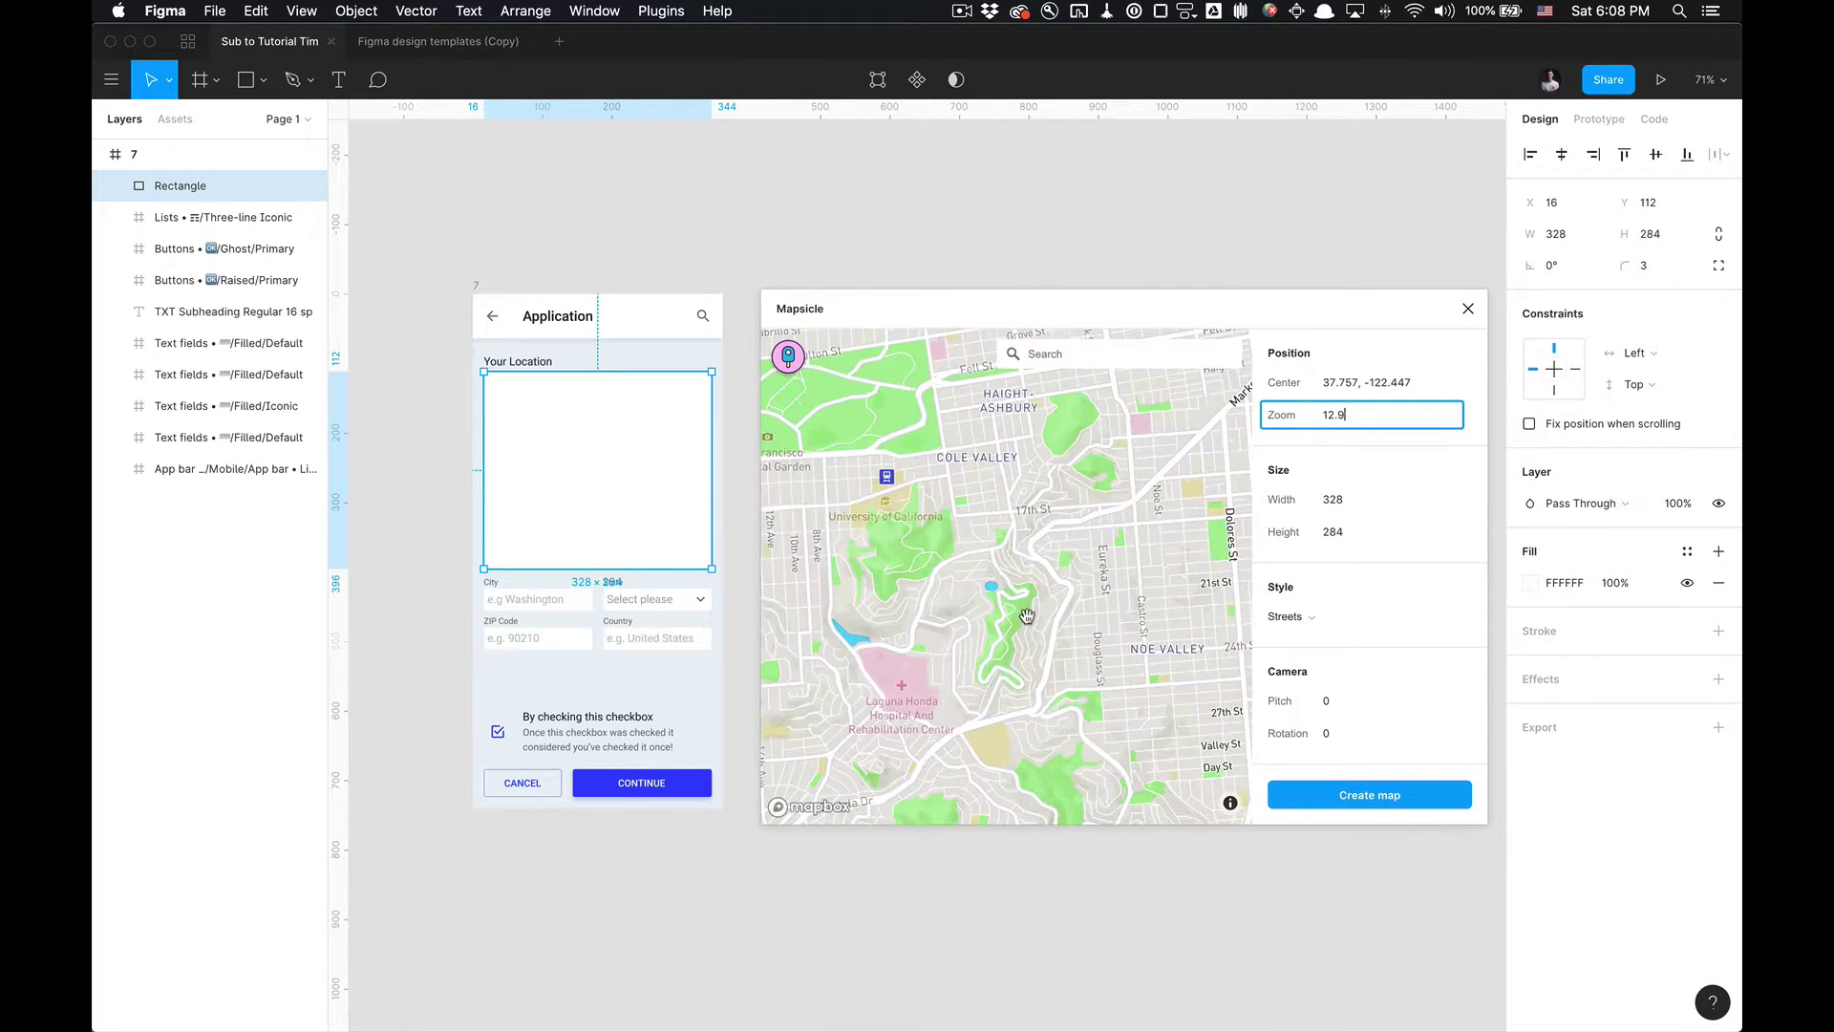
left_click(1349, 499)
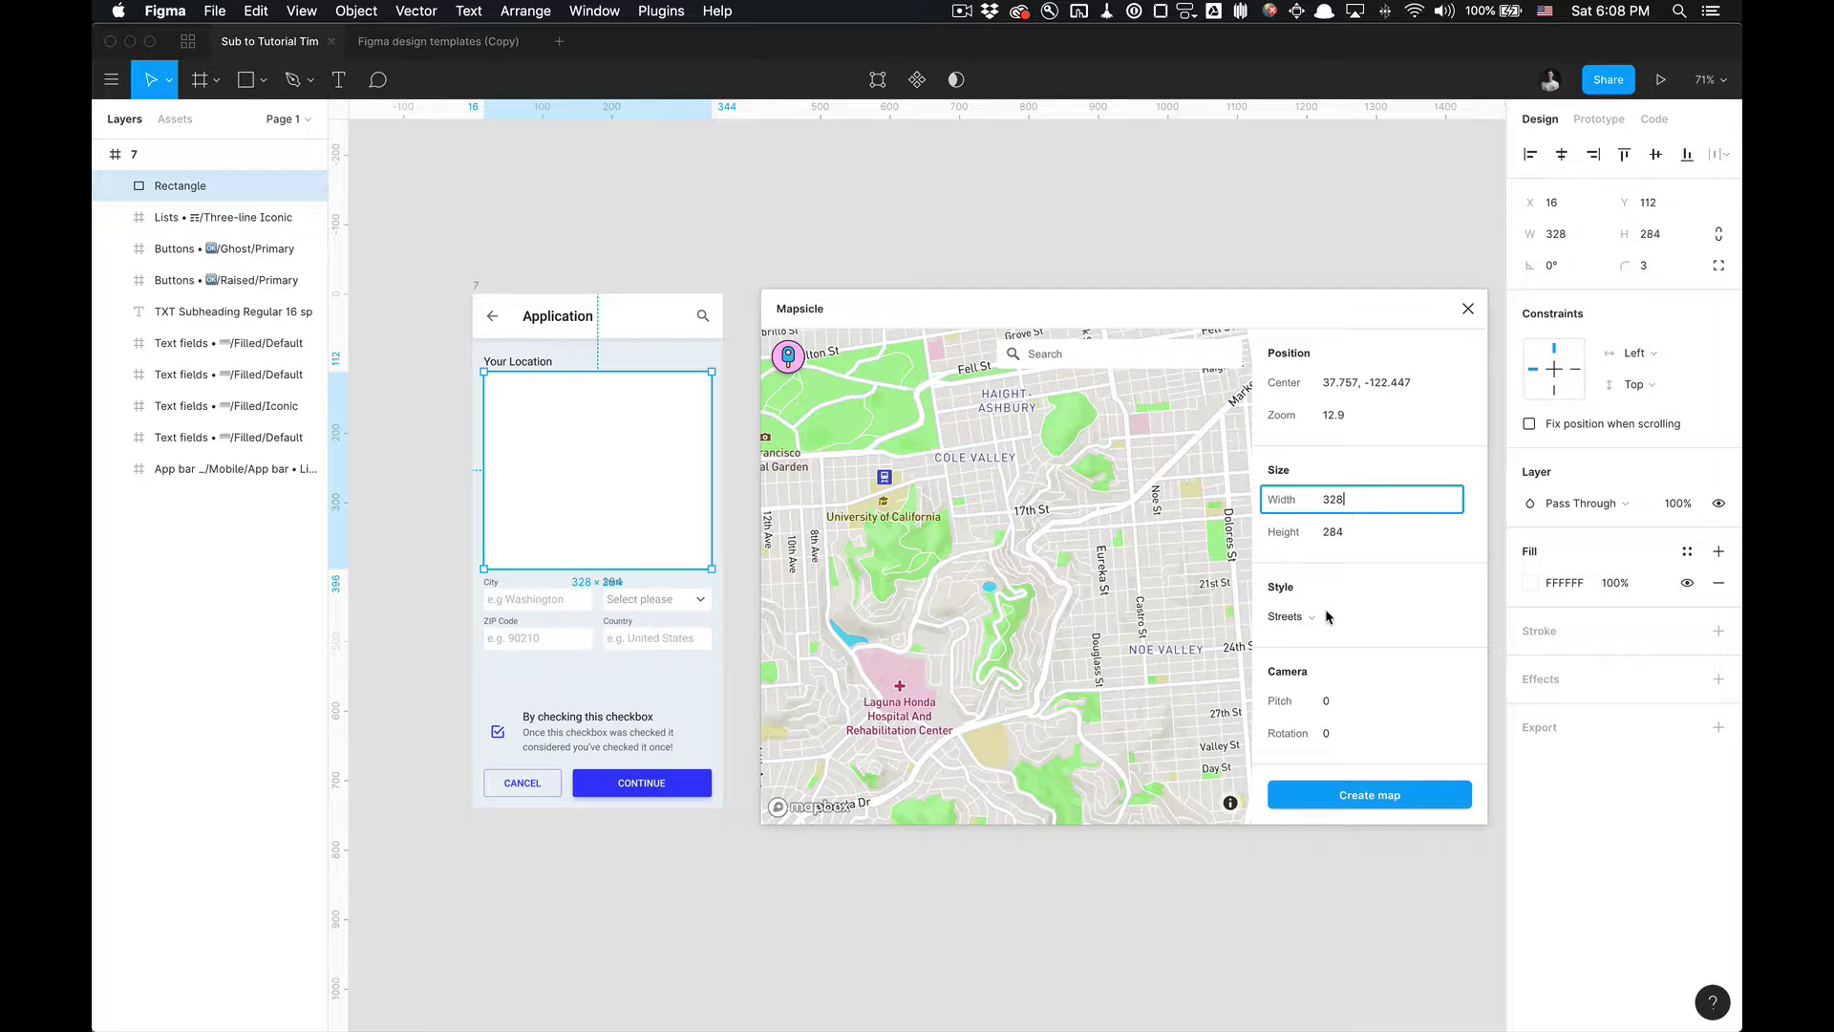
Preview the Outdoors, Light and Dark map styles, then choose Satellite.
left_click(1292, 616)
left_click(1323, 645)
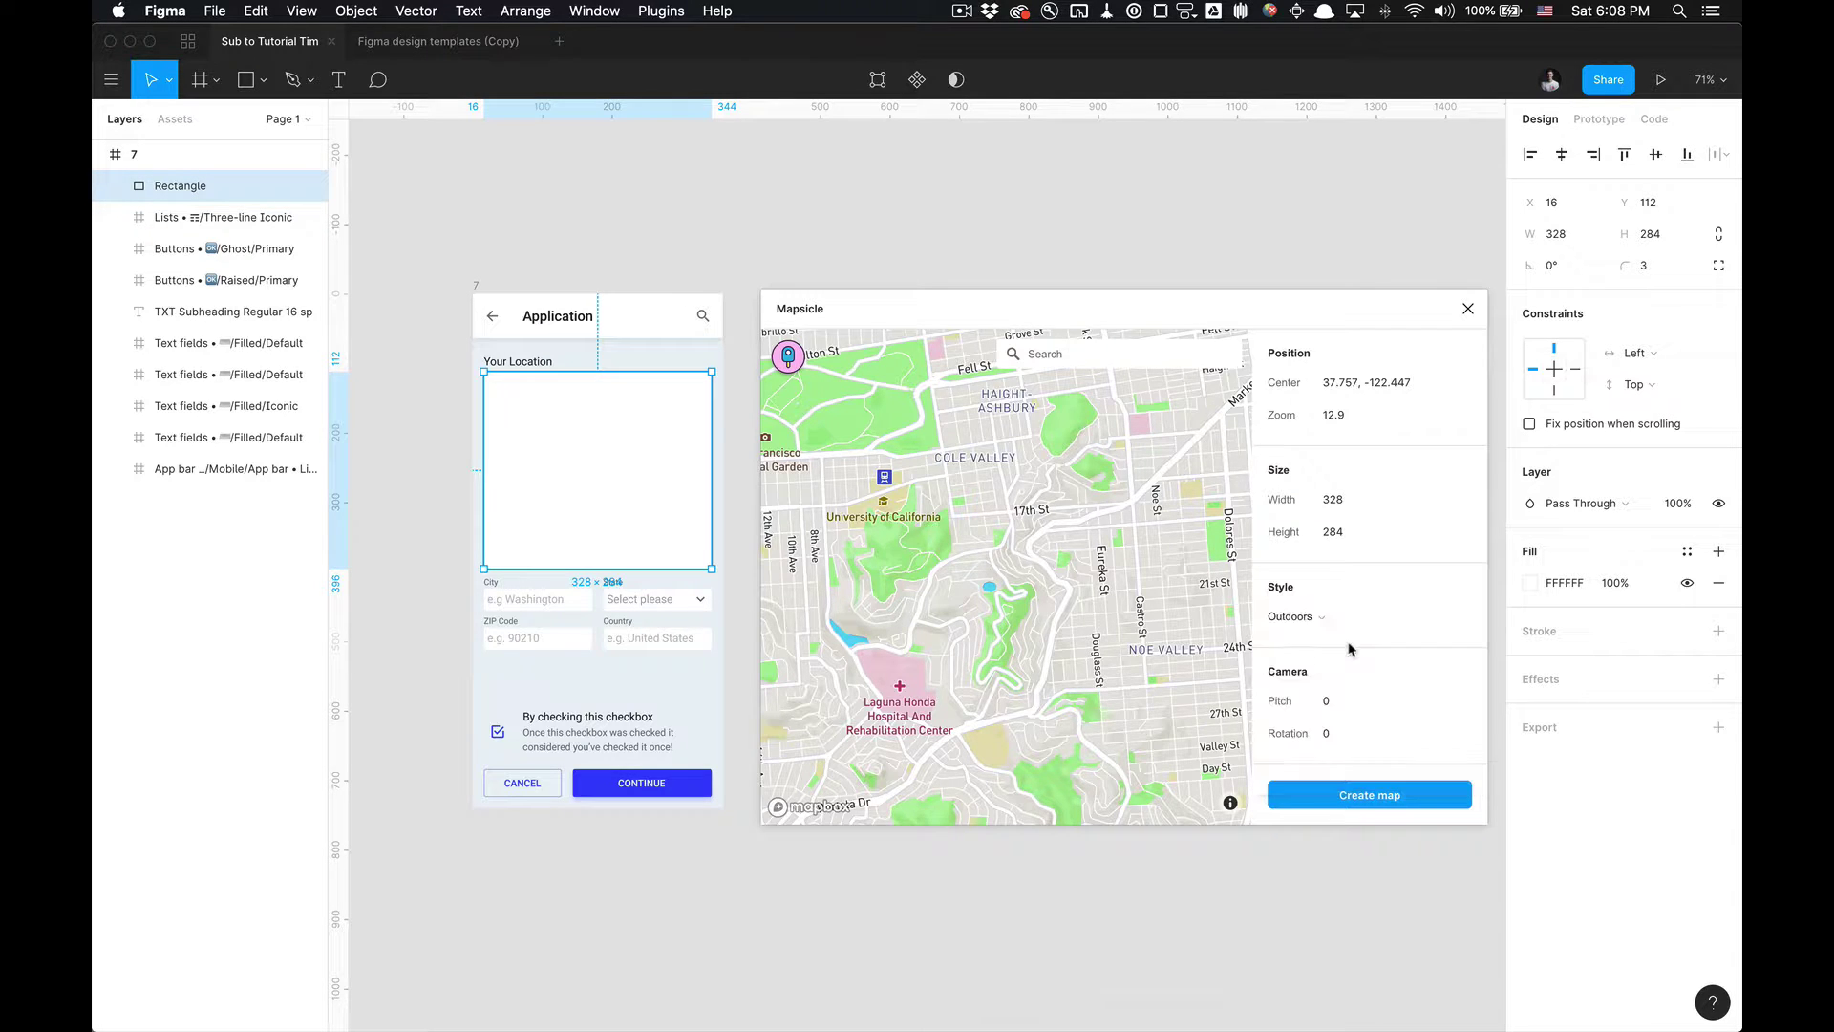
left_click(1321, 616)
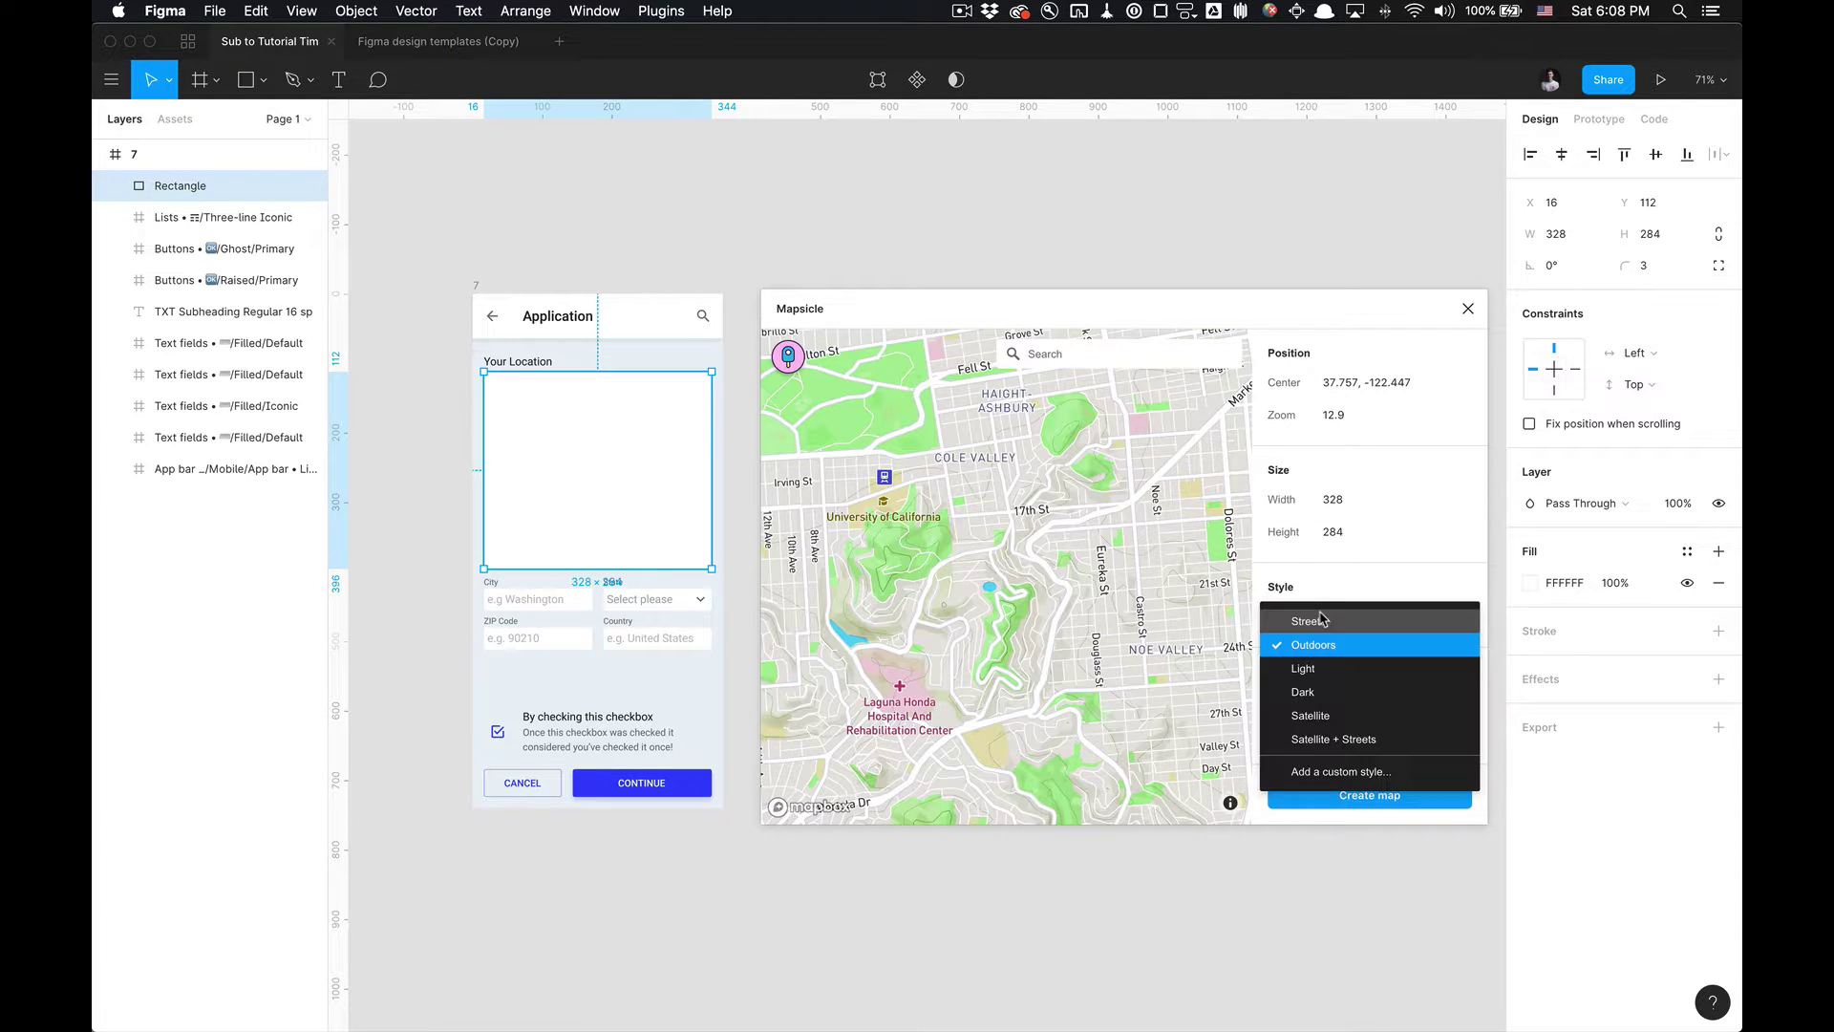
left_click(1326, 663)
left_click(1310, 616)
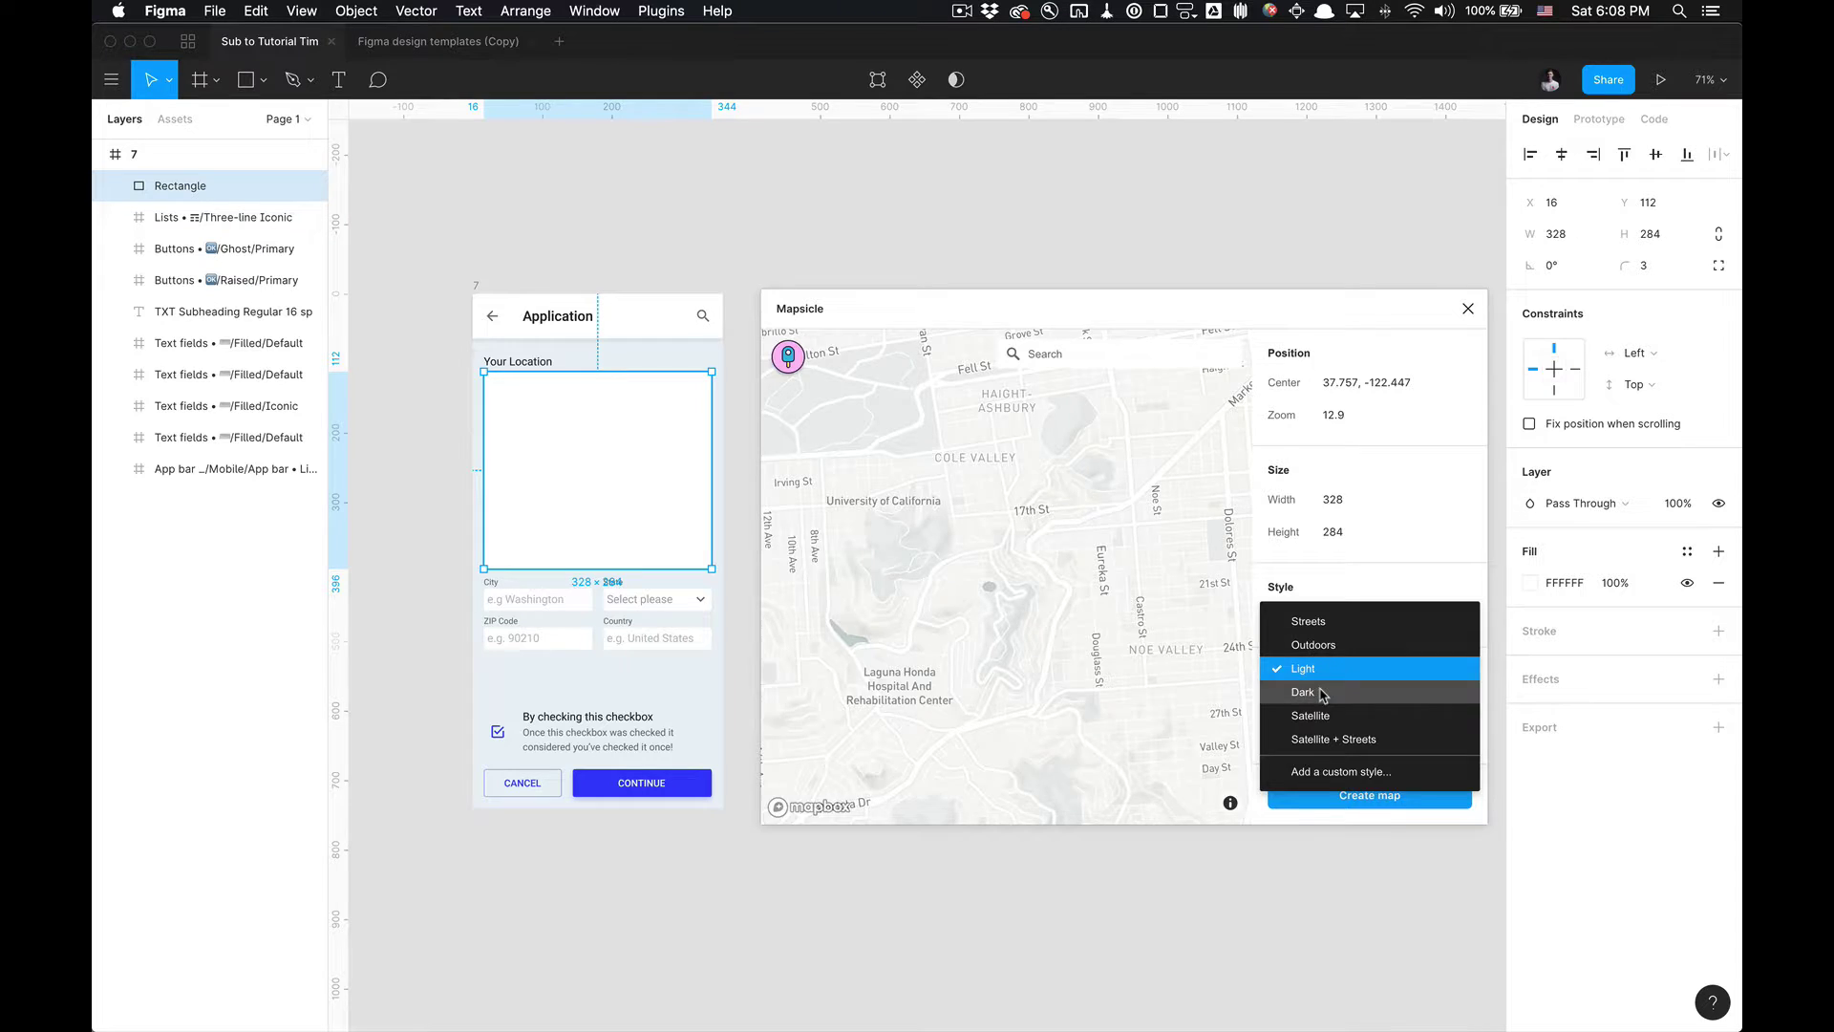
left_click(1316, 685)
left_click(1292, 617)
left_click(1328, 707)
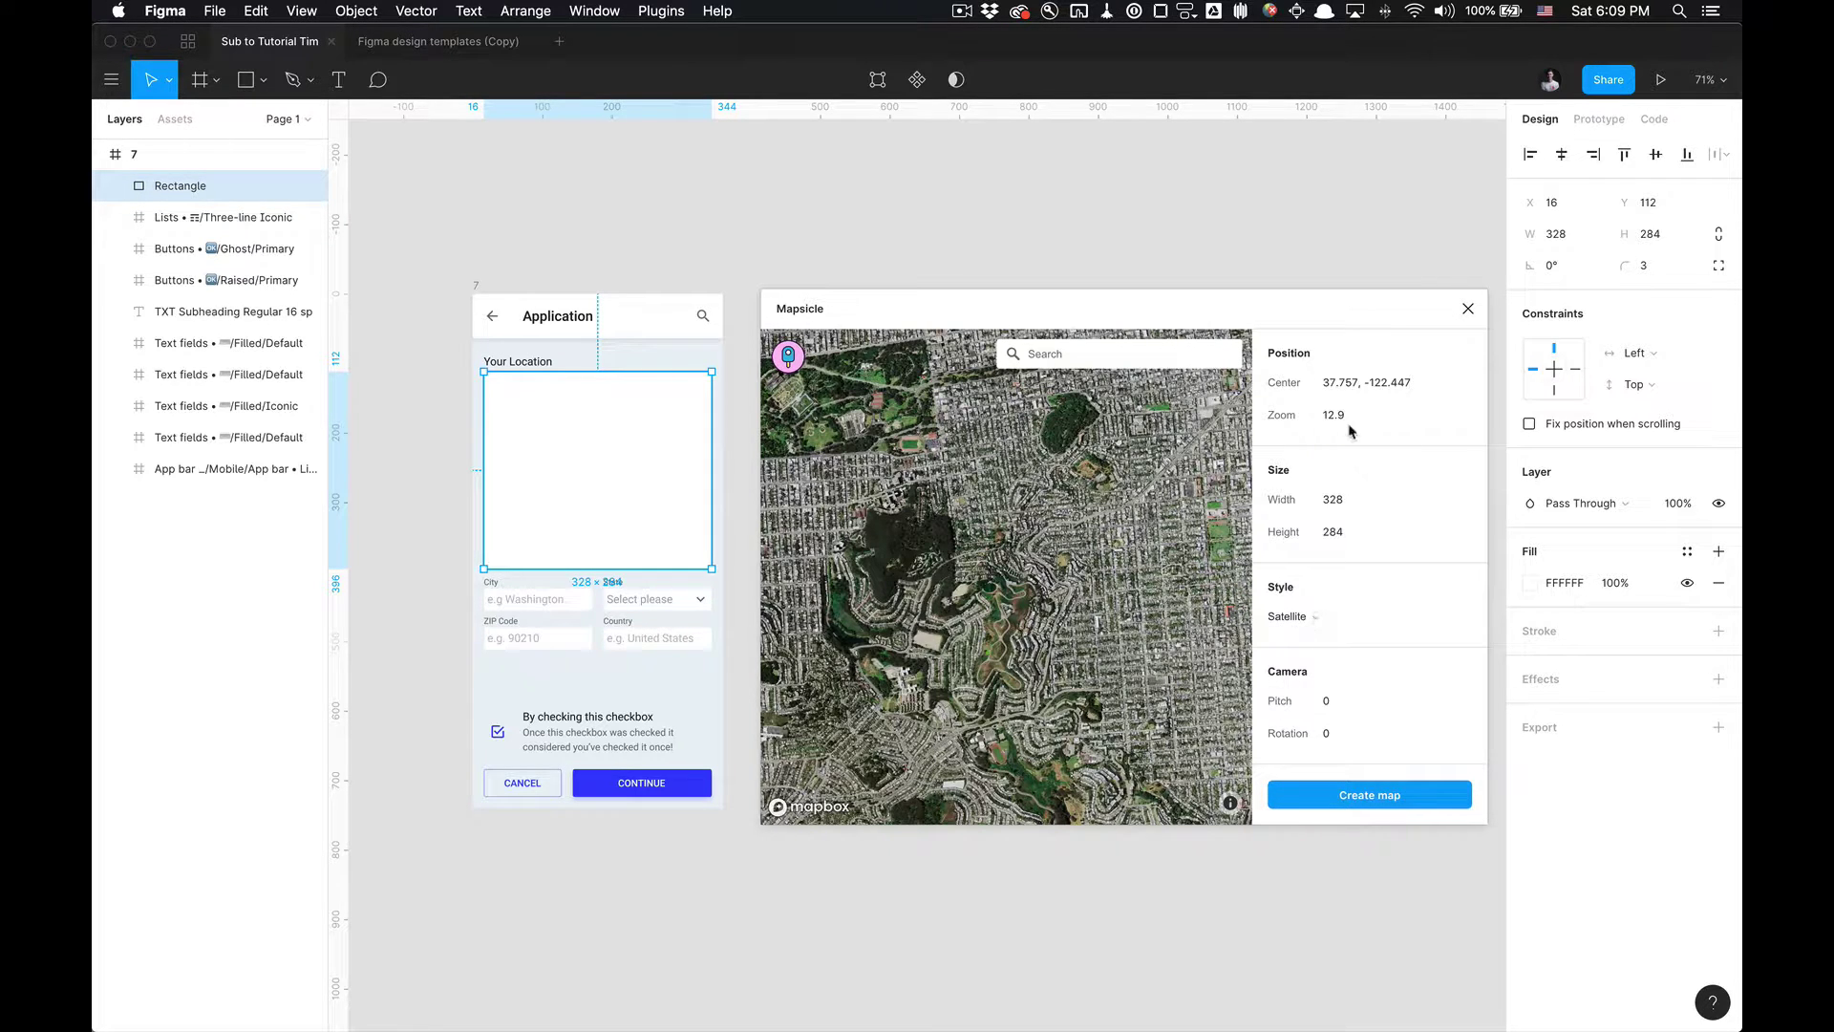
Set zoom to 16 and center the map on the hilltop reservoir.
left_click(1357, 417)
type("22")
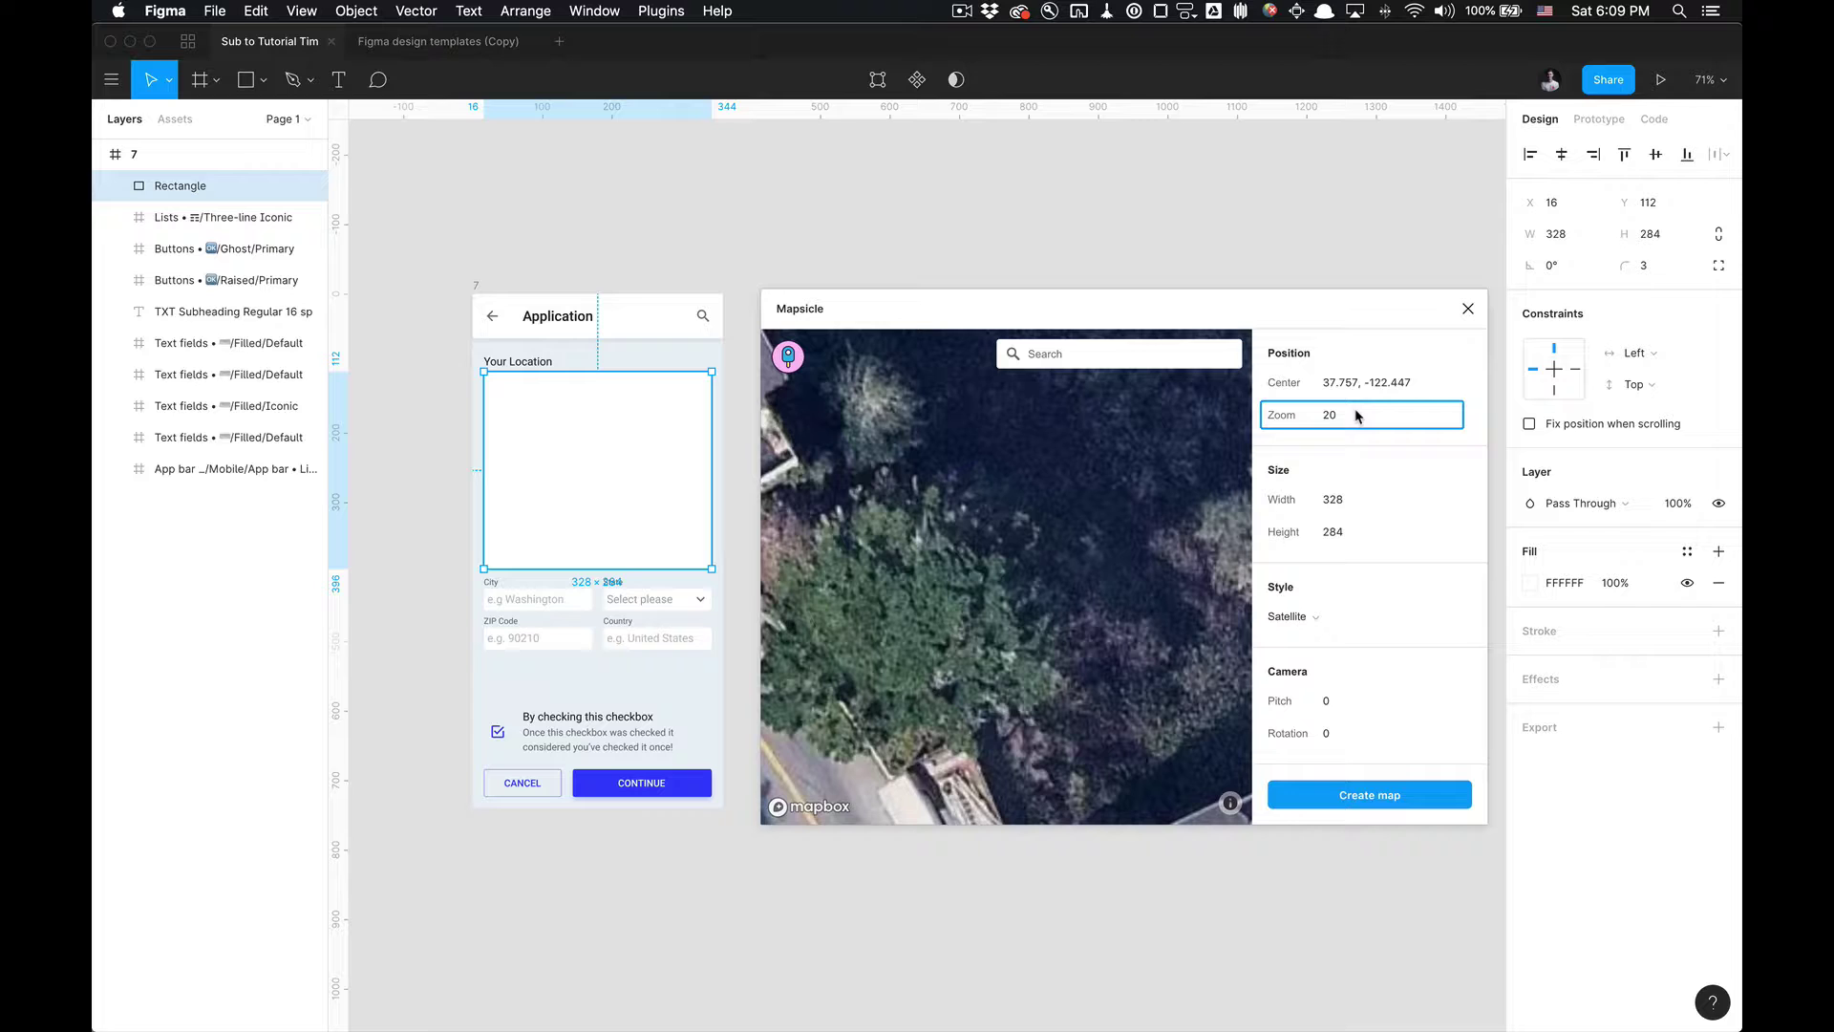
type("16")
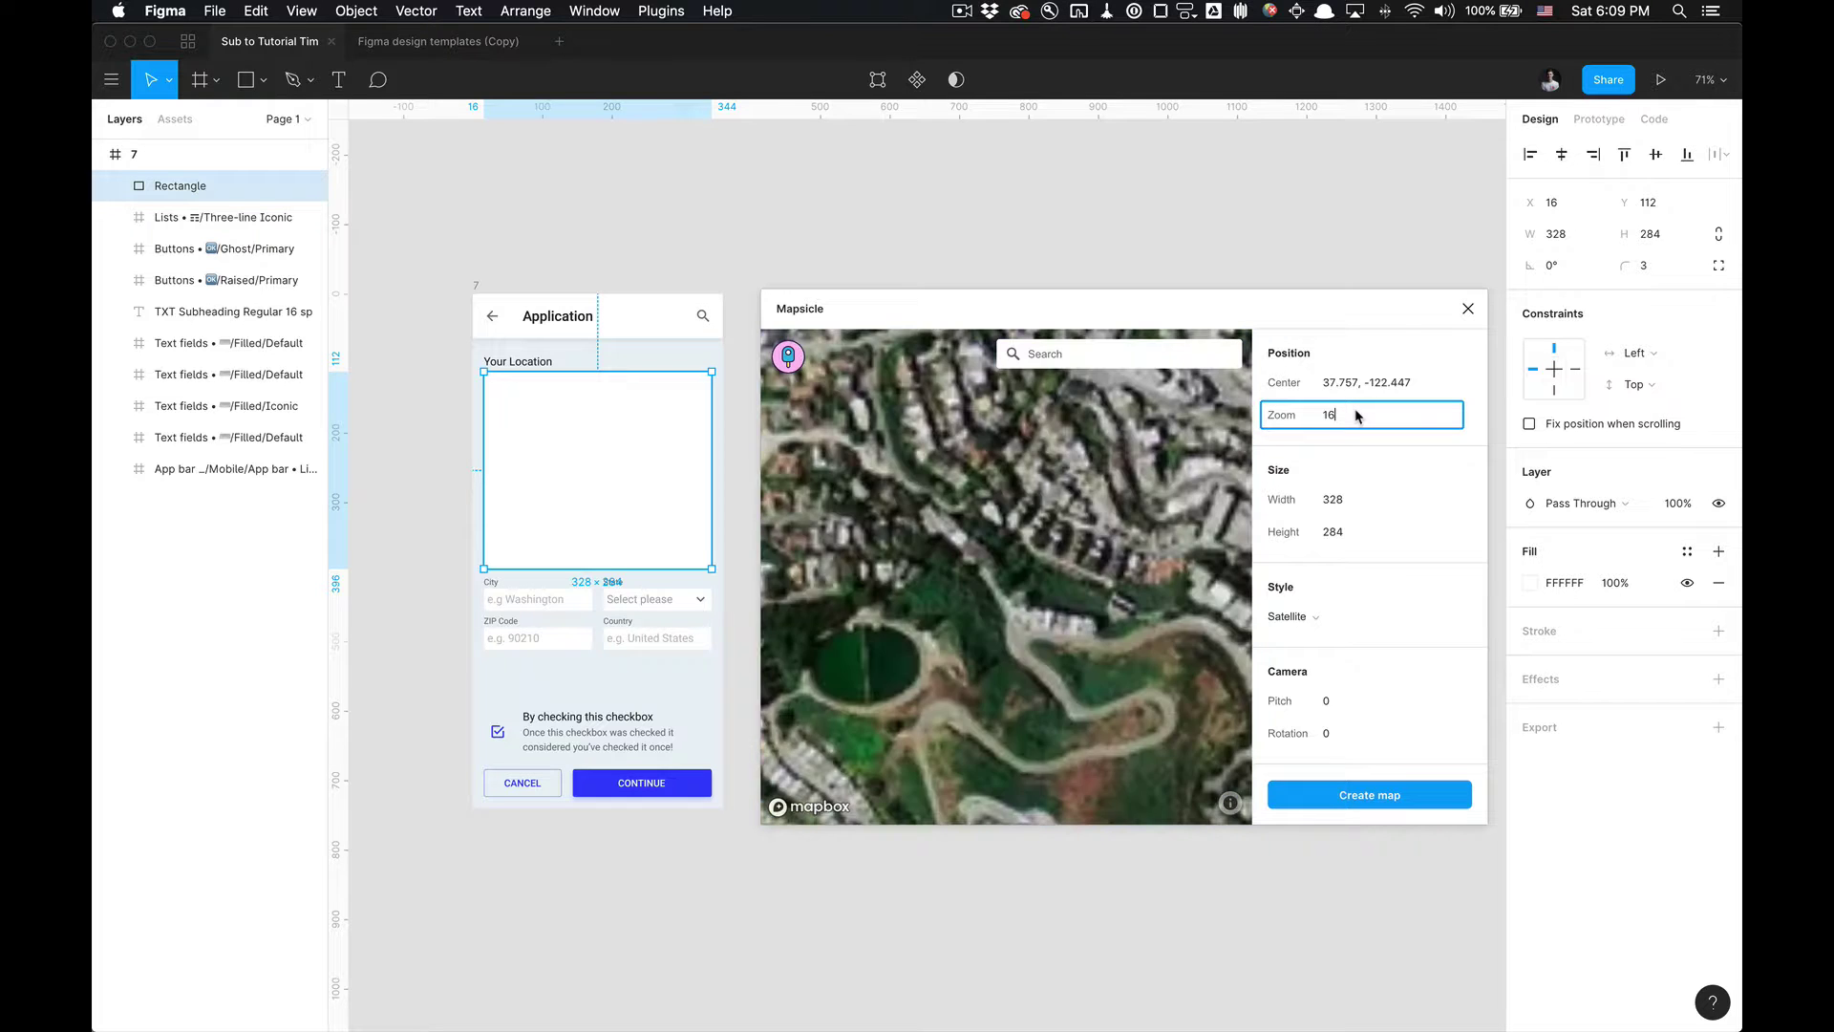
left_click(917, 634)
left_click_drag(917, 634, 1008, 528)
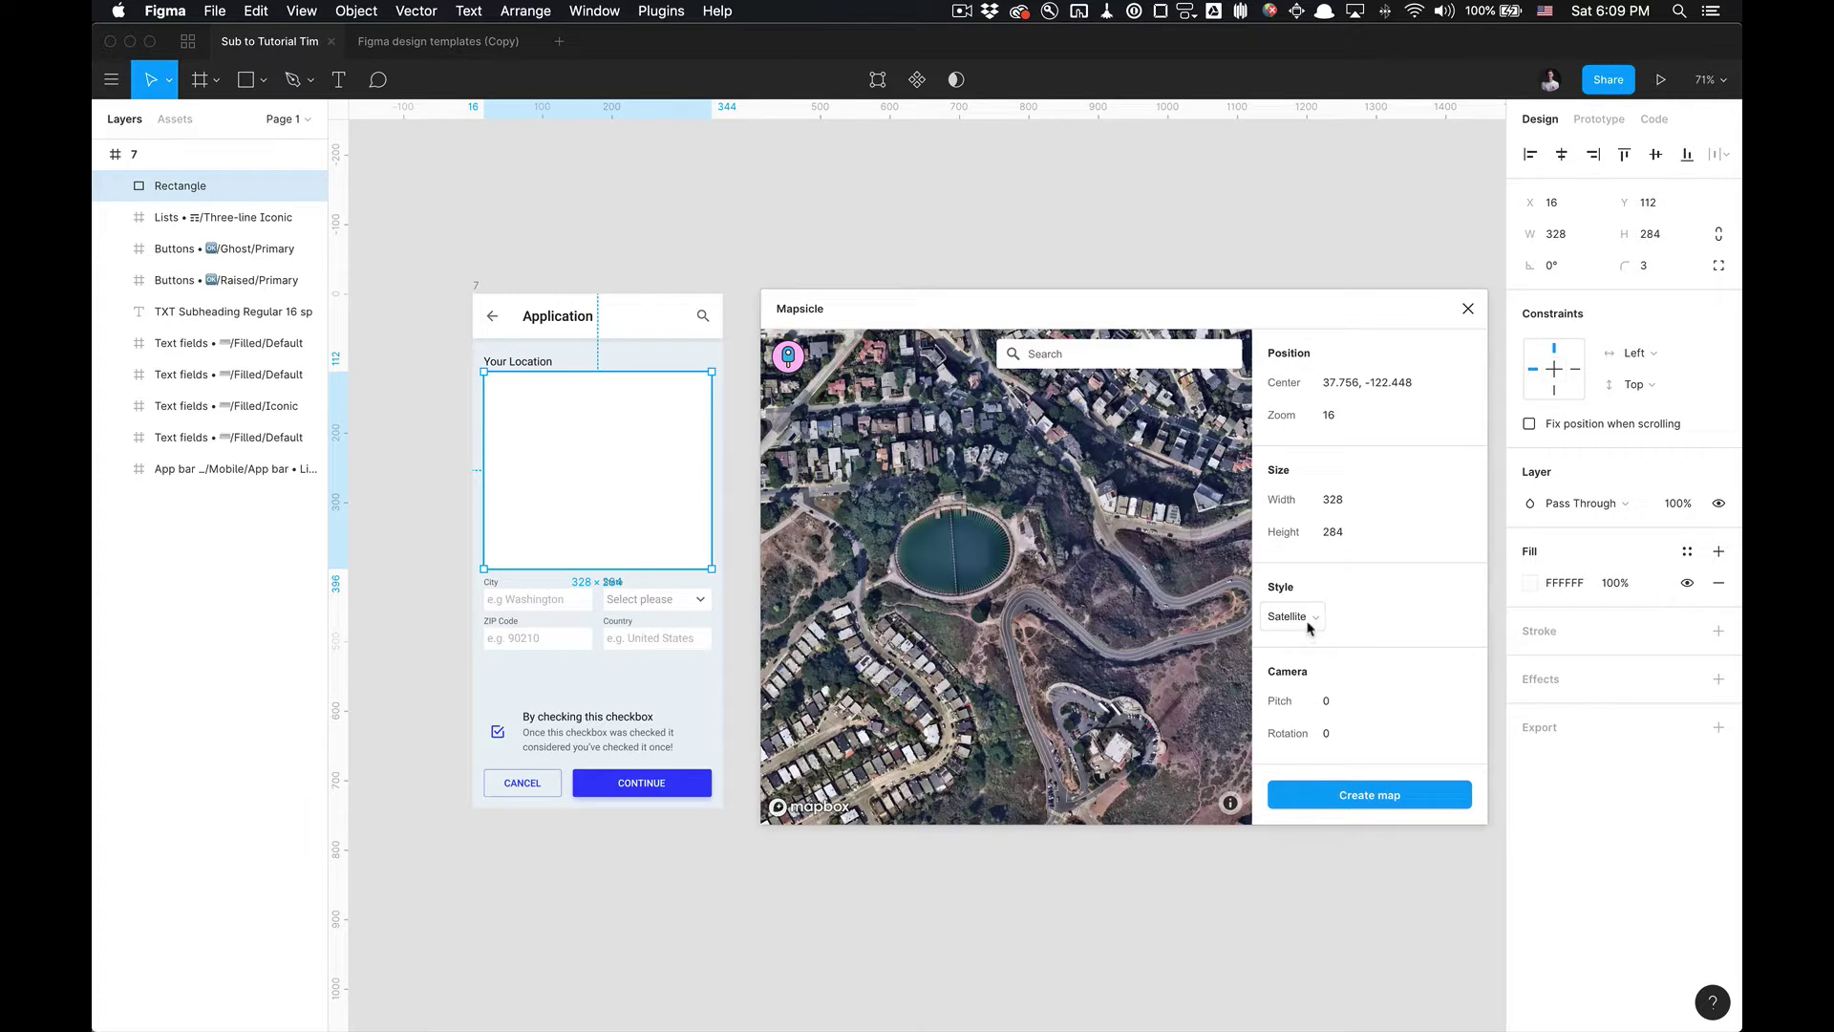
Switch the map style to Satellite + Streets and begin a new location search.
left_click(1305, 621)
left_click(1318, 741)
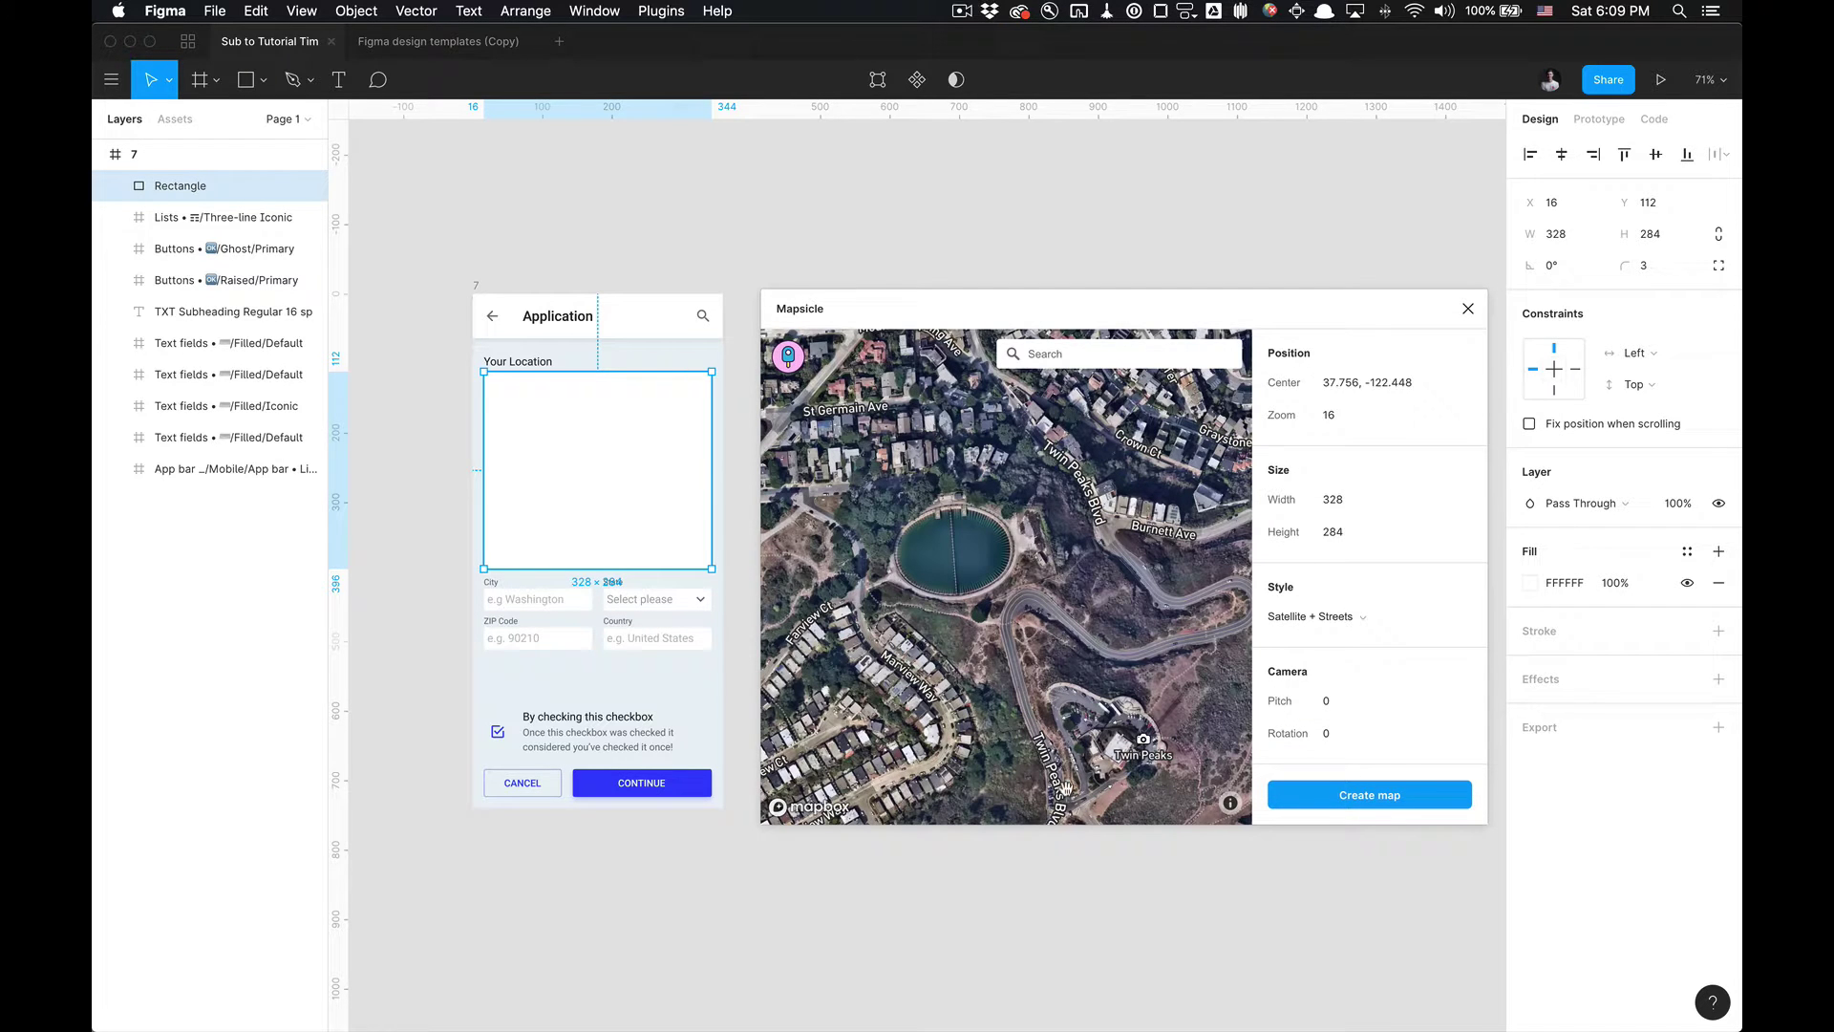
left_click(1360, 380)
left_click(1167, 351)
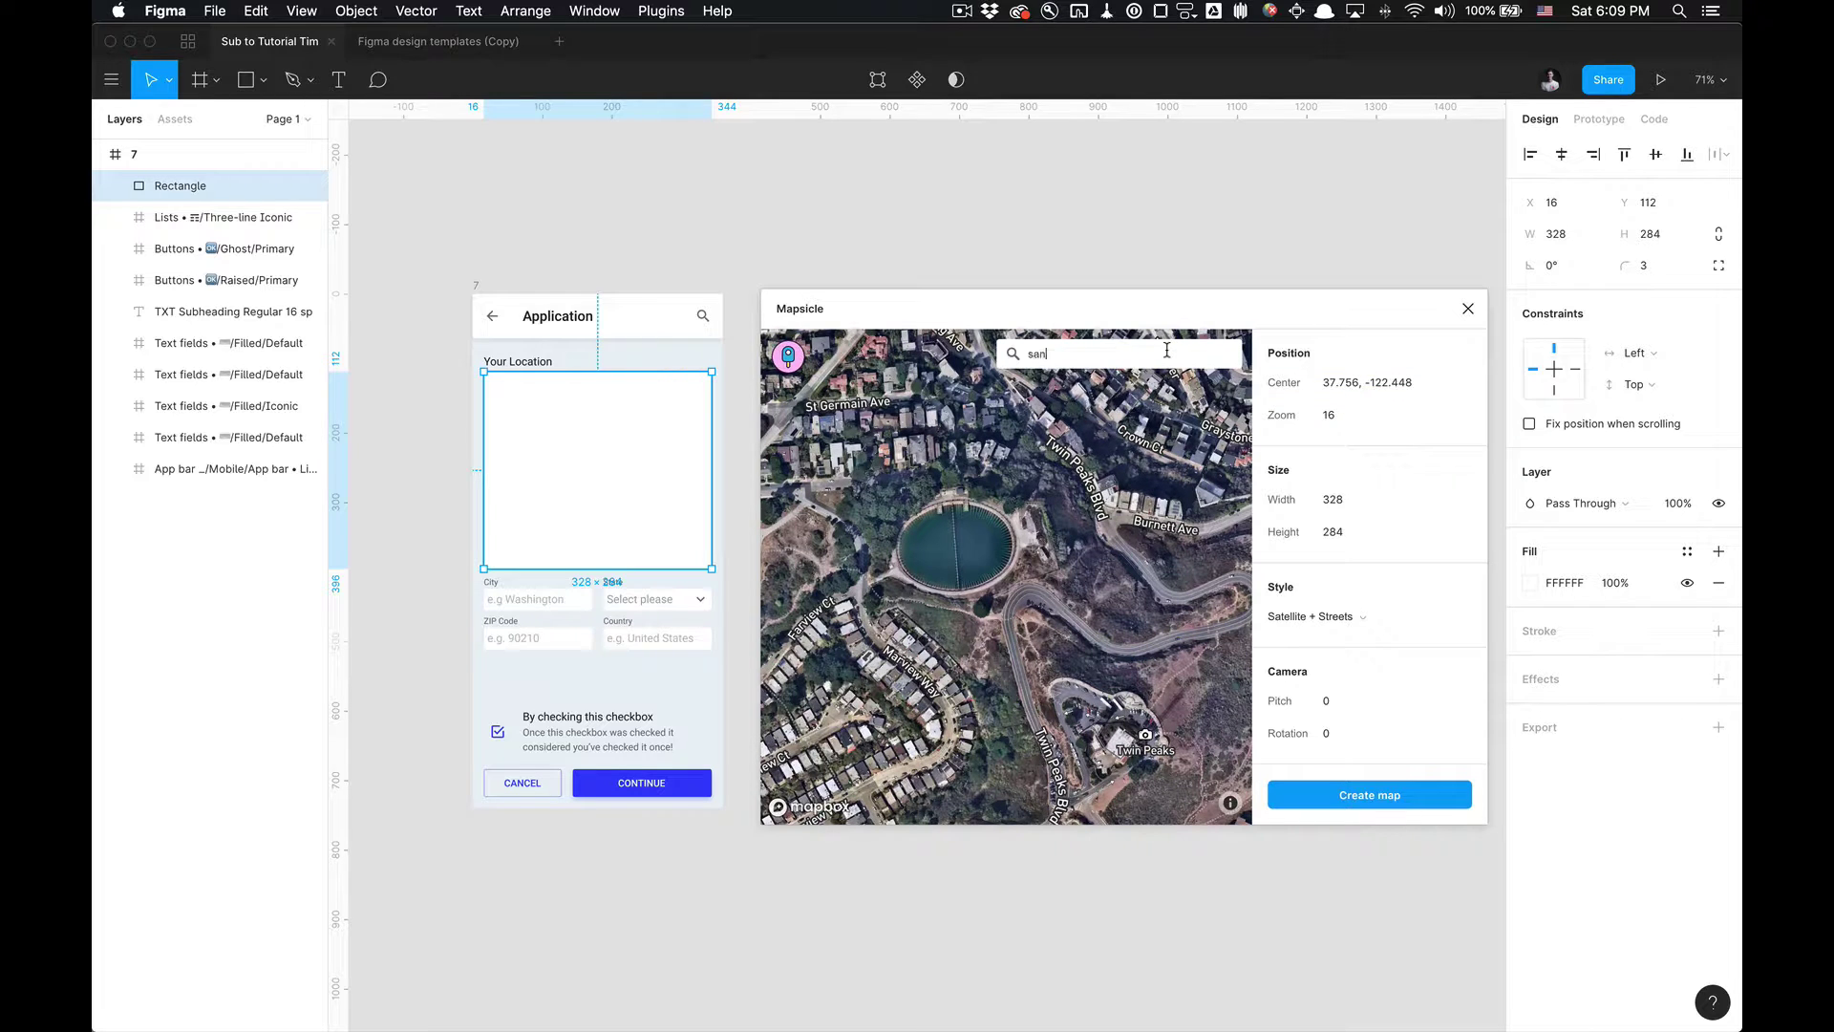
key("BackSpace")
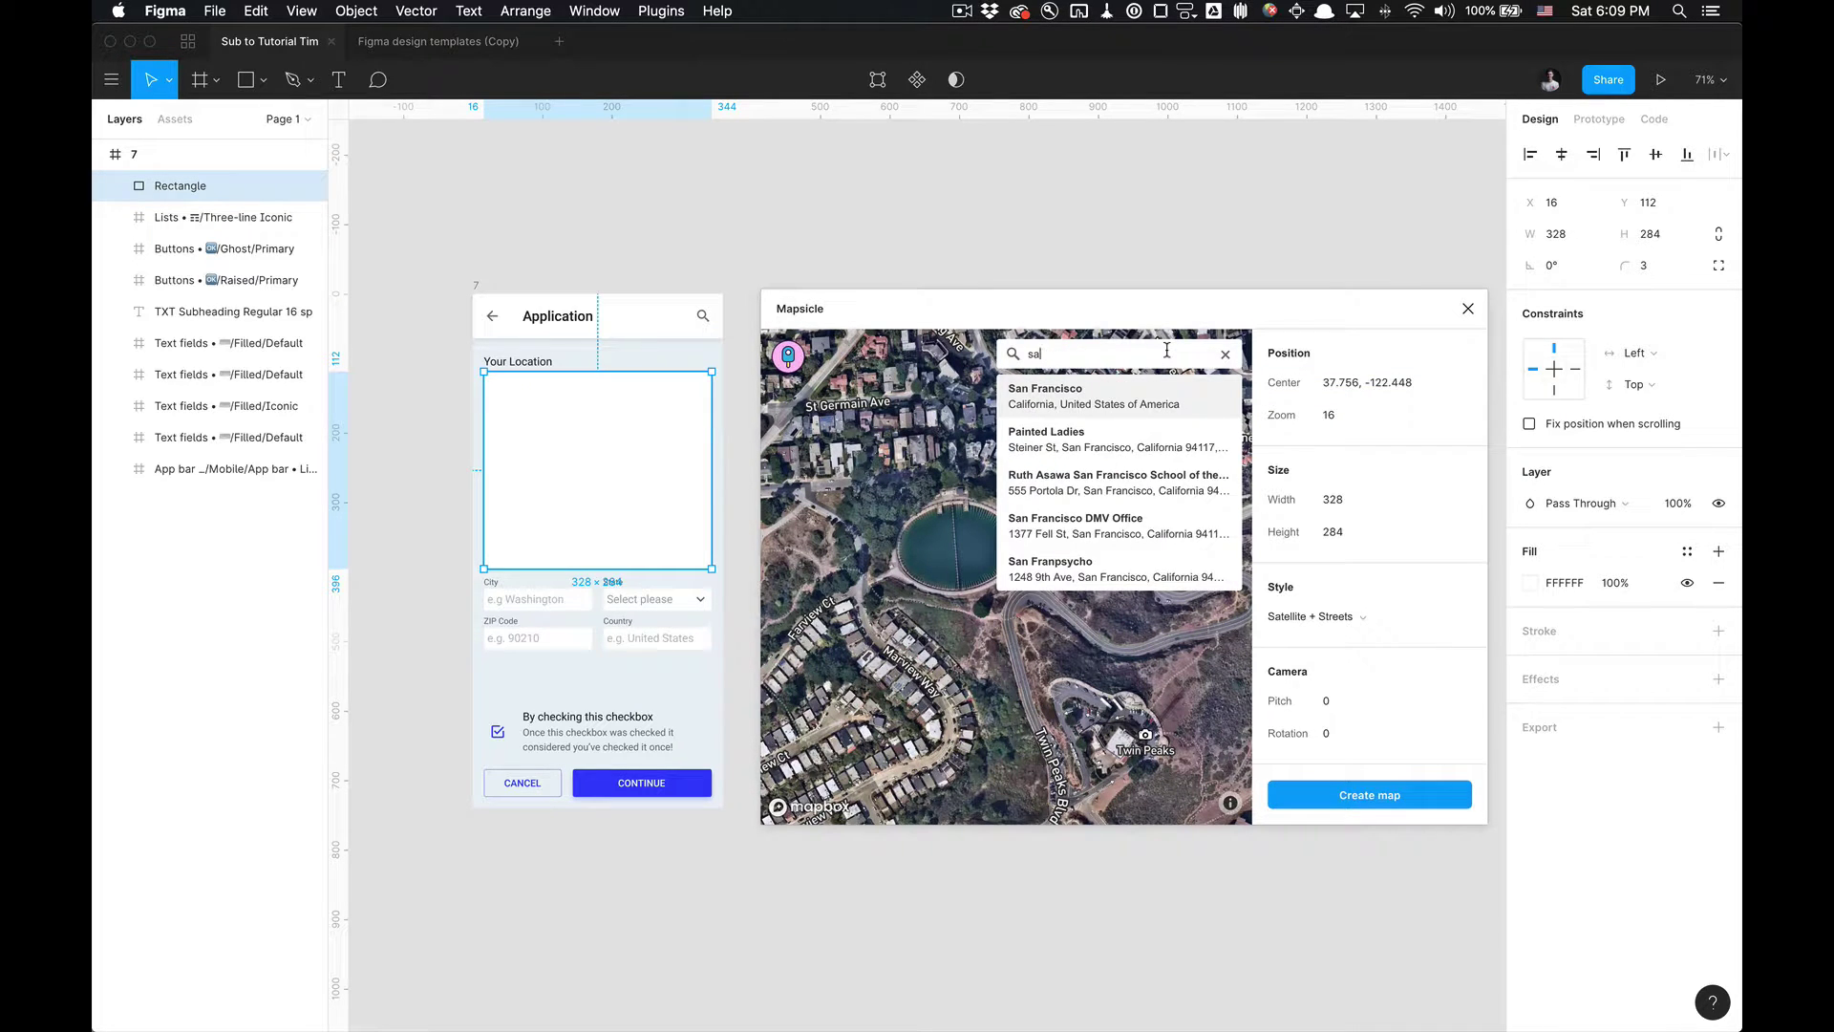
key("BackSpace")
Search for Splunk HQ, then pan to Oracle Park and zoom to about 19.2 on the infield.
type("plunk")
key("Return")
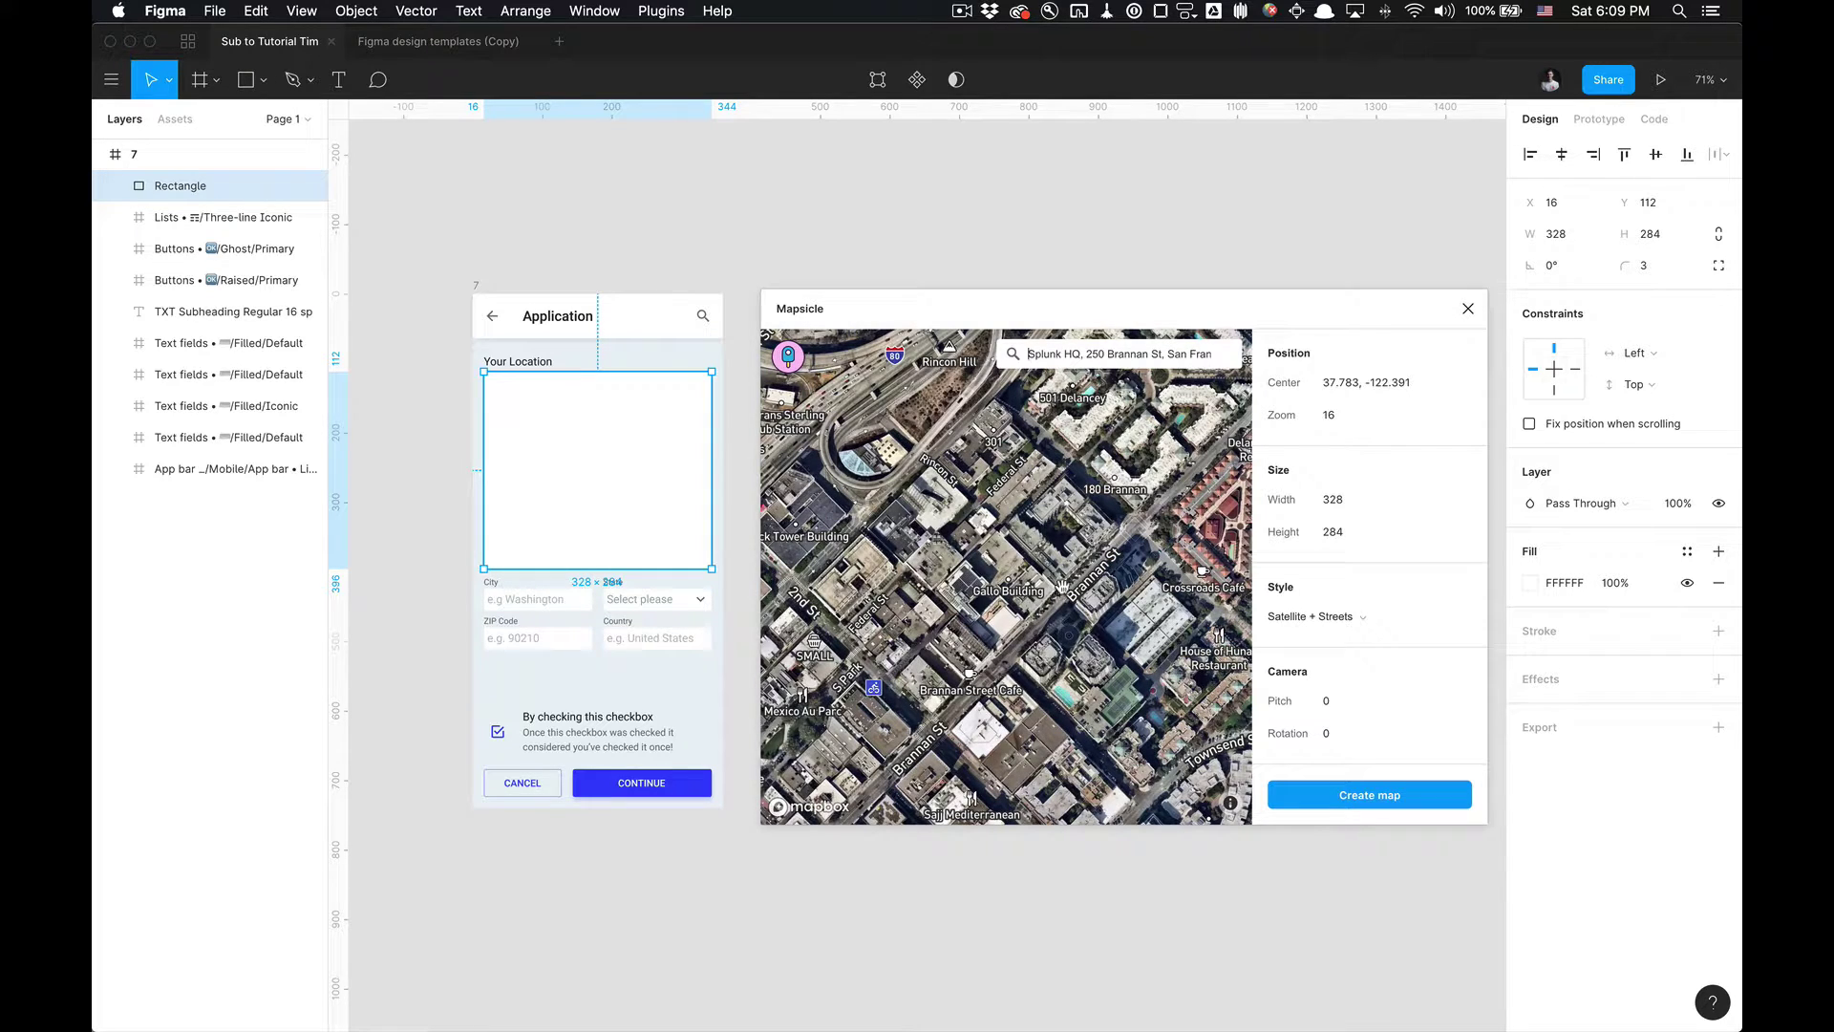
left_click_drag(1085, 652, 860, 382)
left_click_drag(1070, 765, 1084, 544)
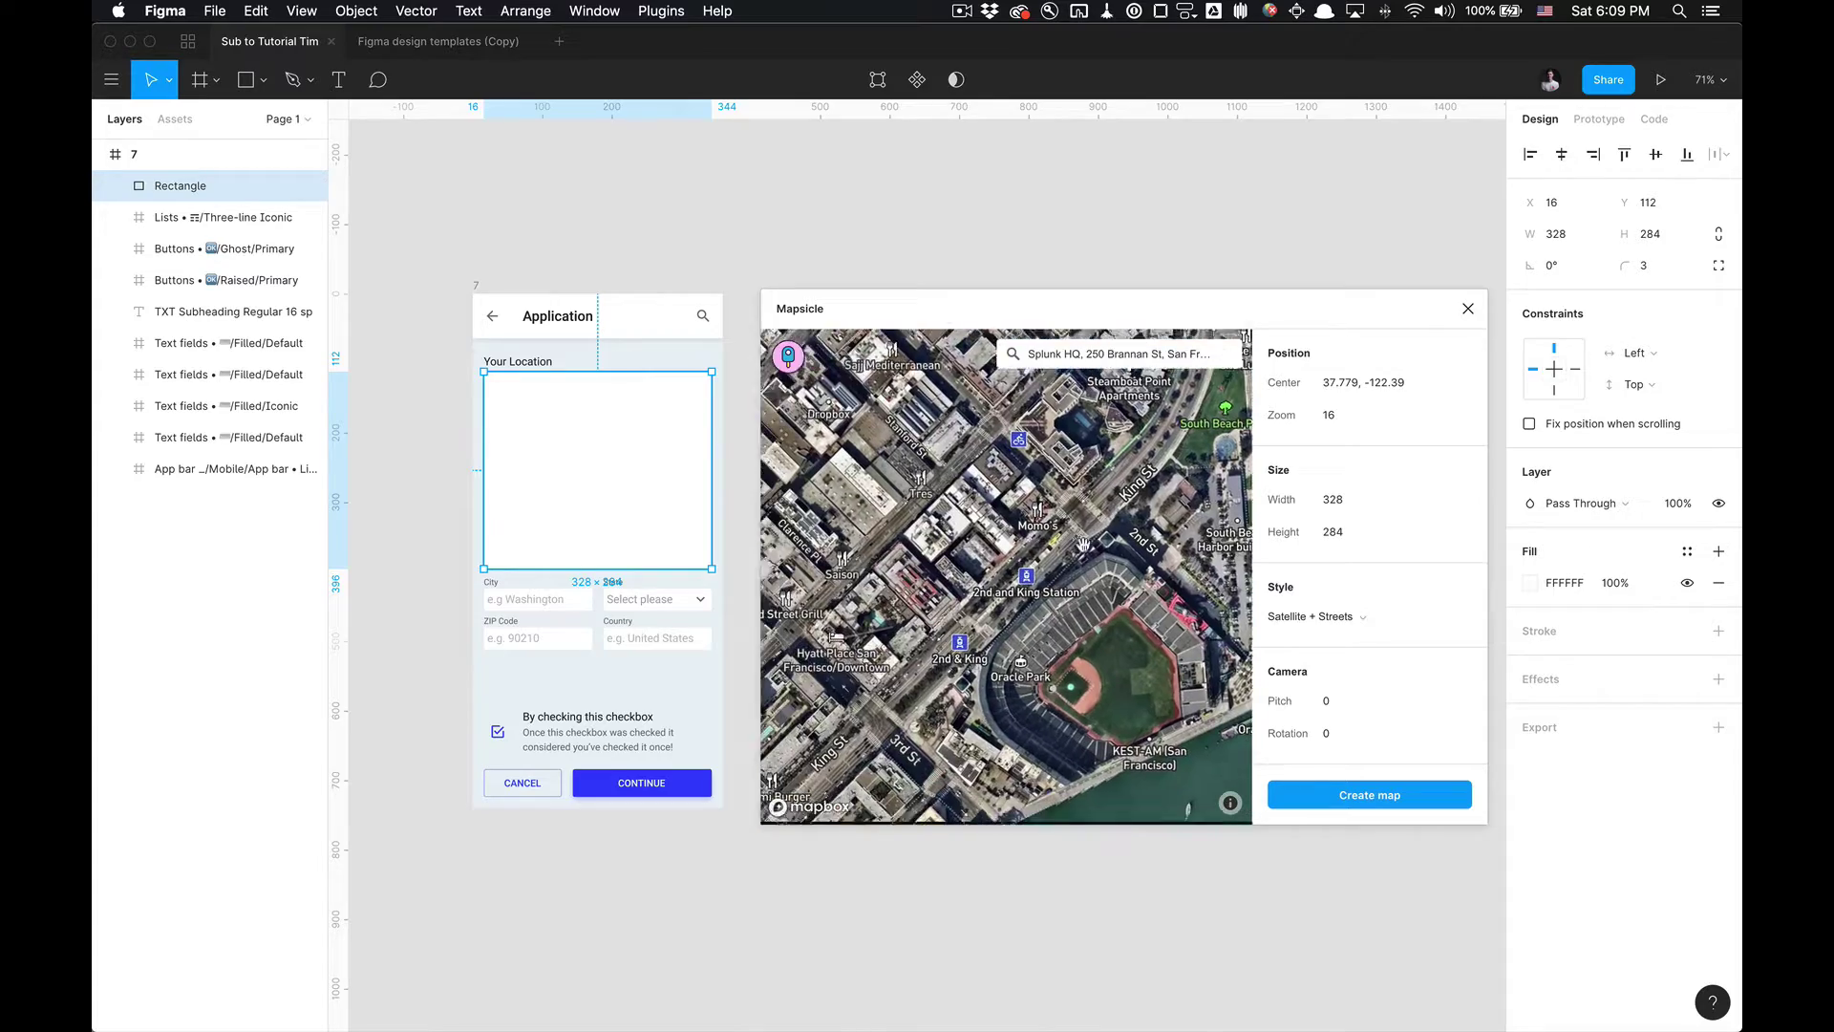
scroll(1083, 544, "up", 5)
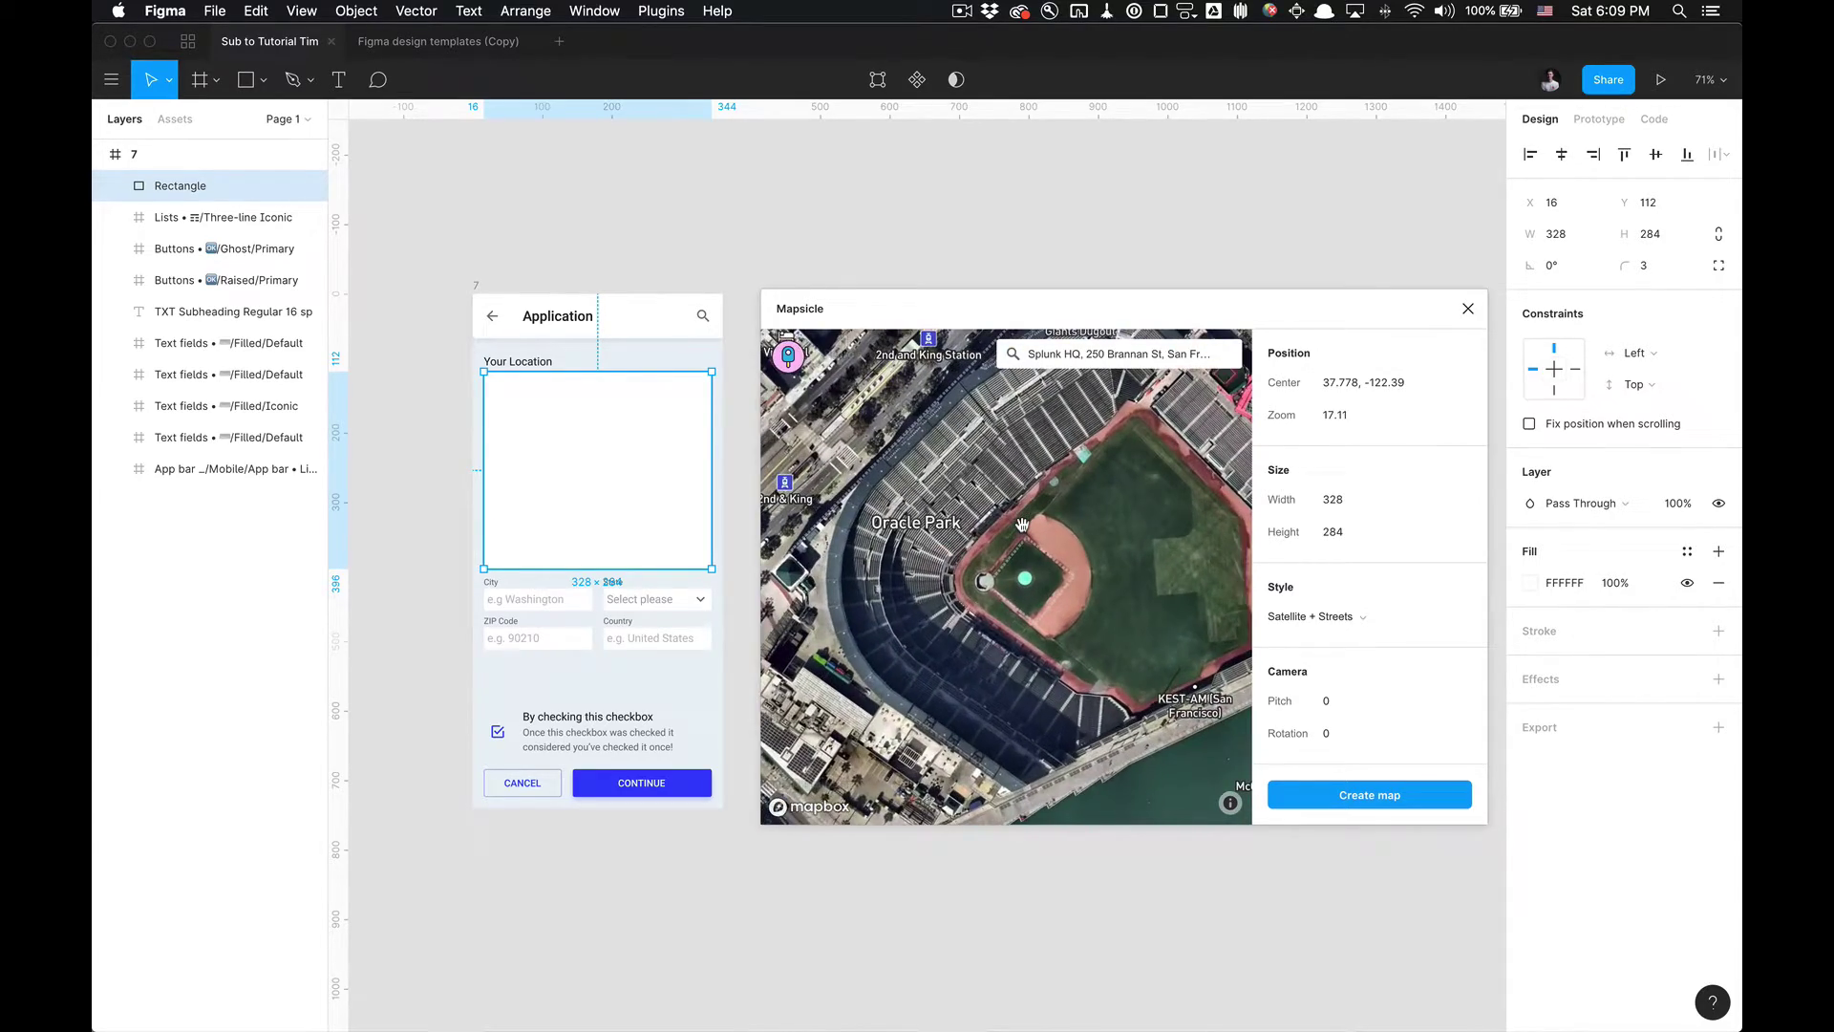
scroll(1021, 524, "down", 1)
left_click_drag(1101, 563, 1018, 587)
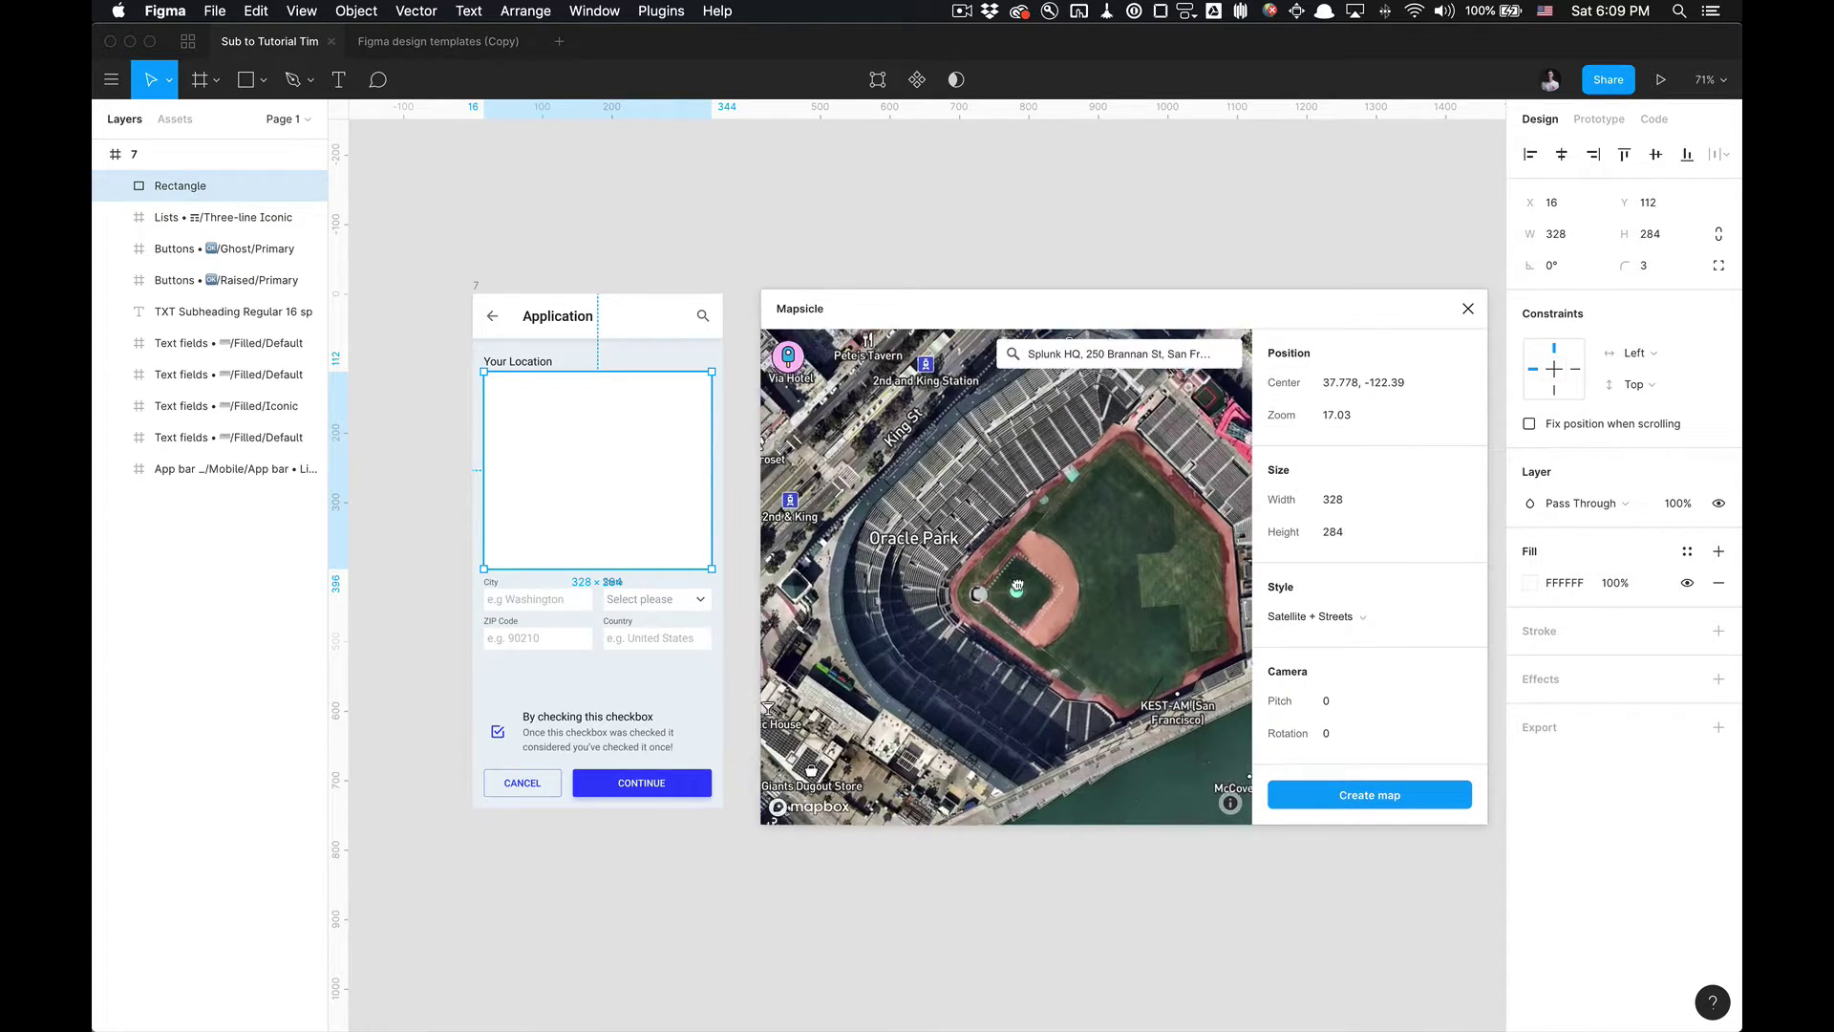
scroll(1017, 587, "up", 10)
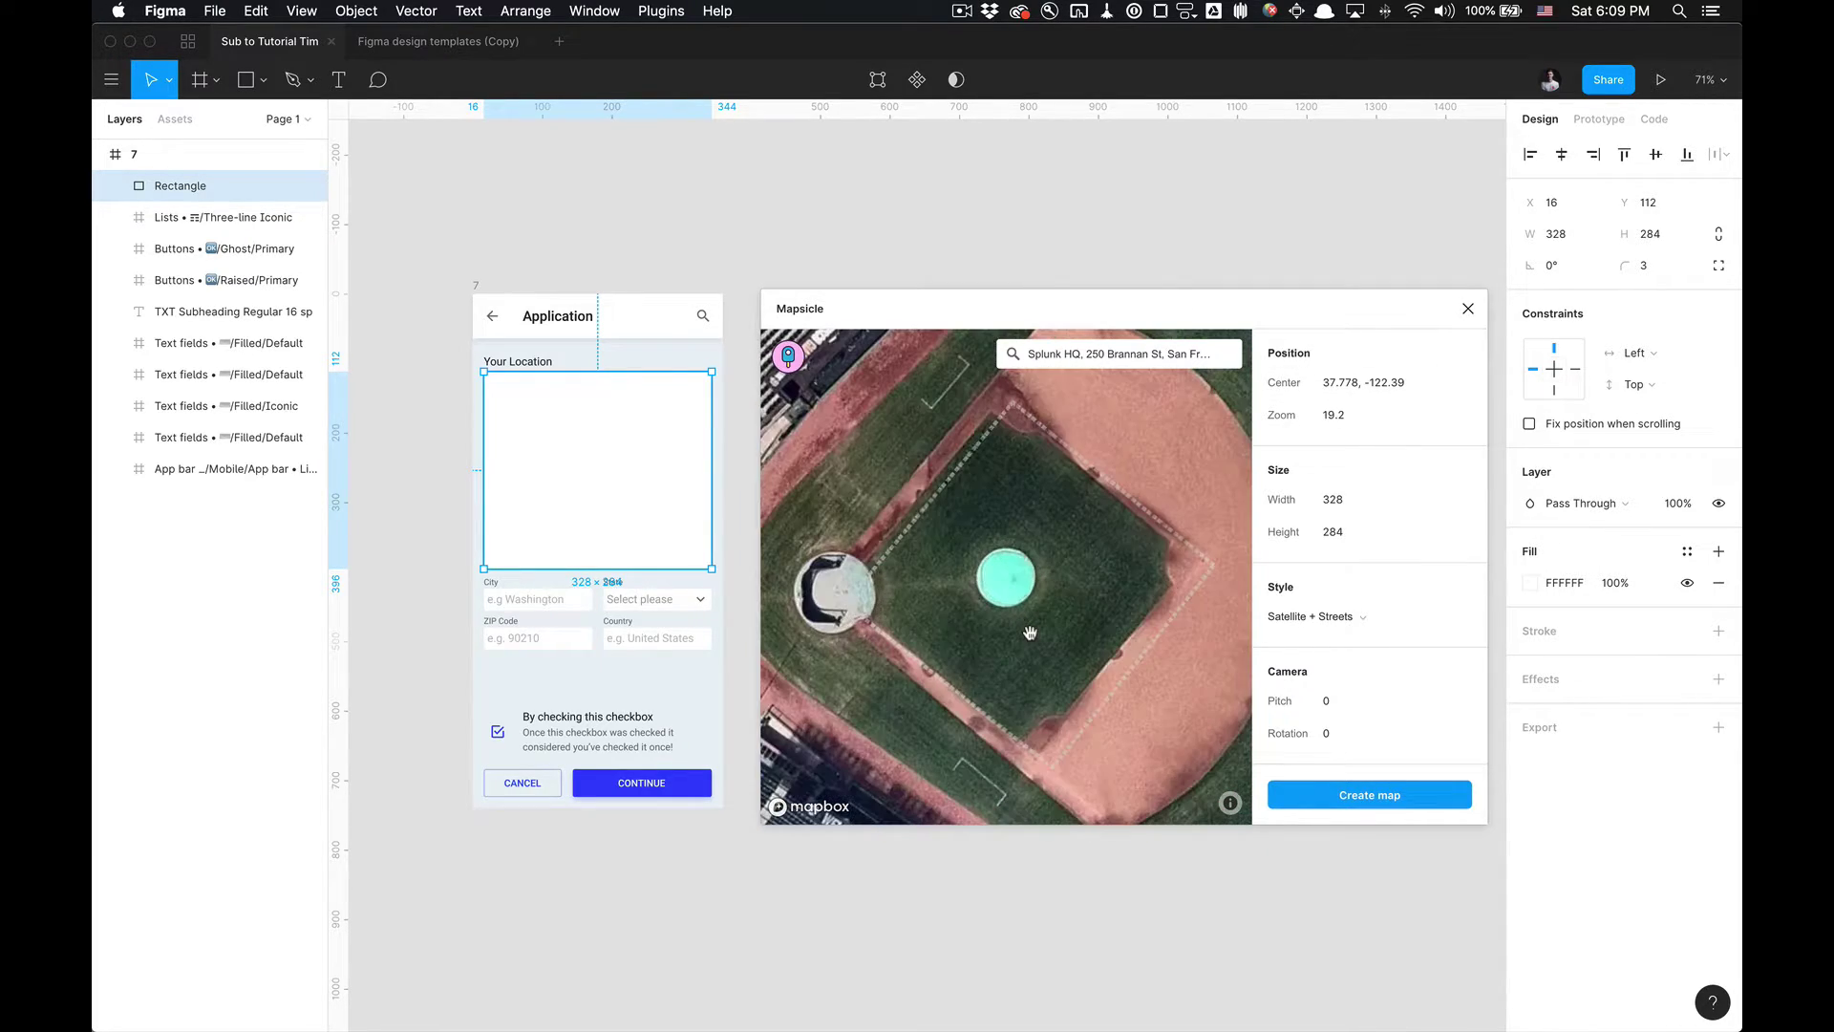
left_click_drag(936, 505, 964, 507)
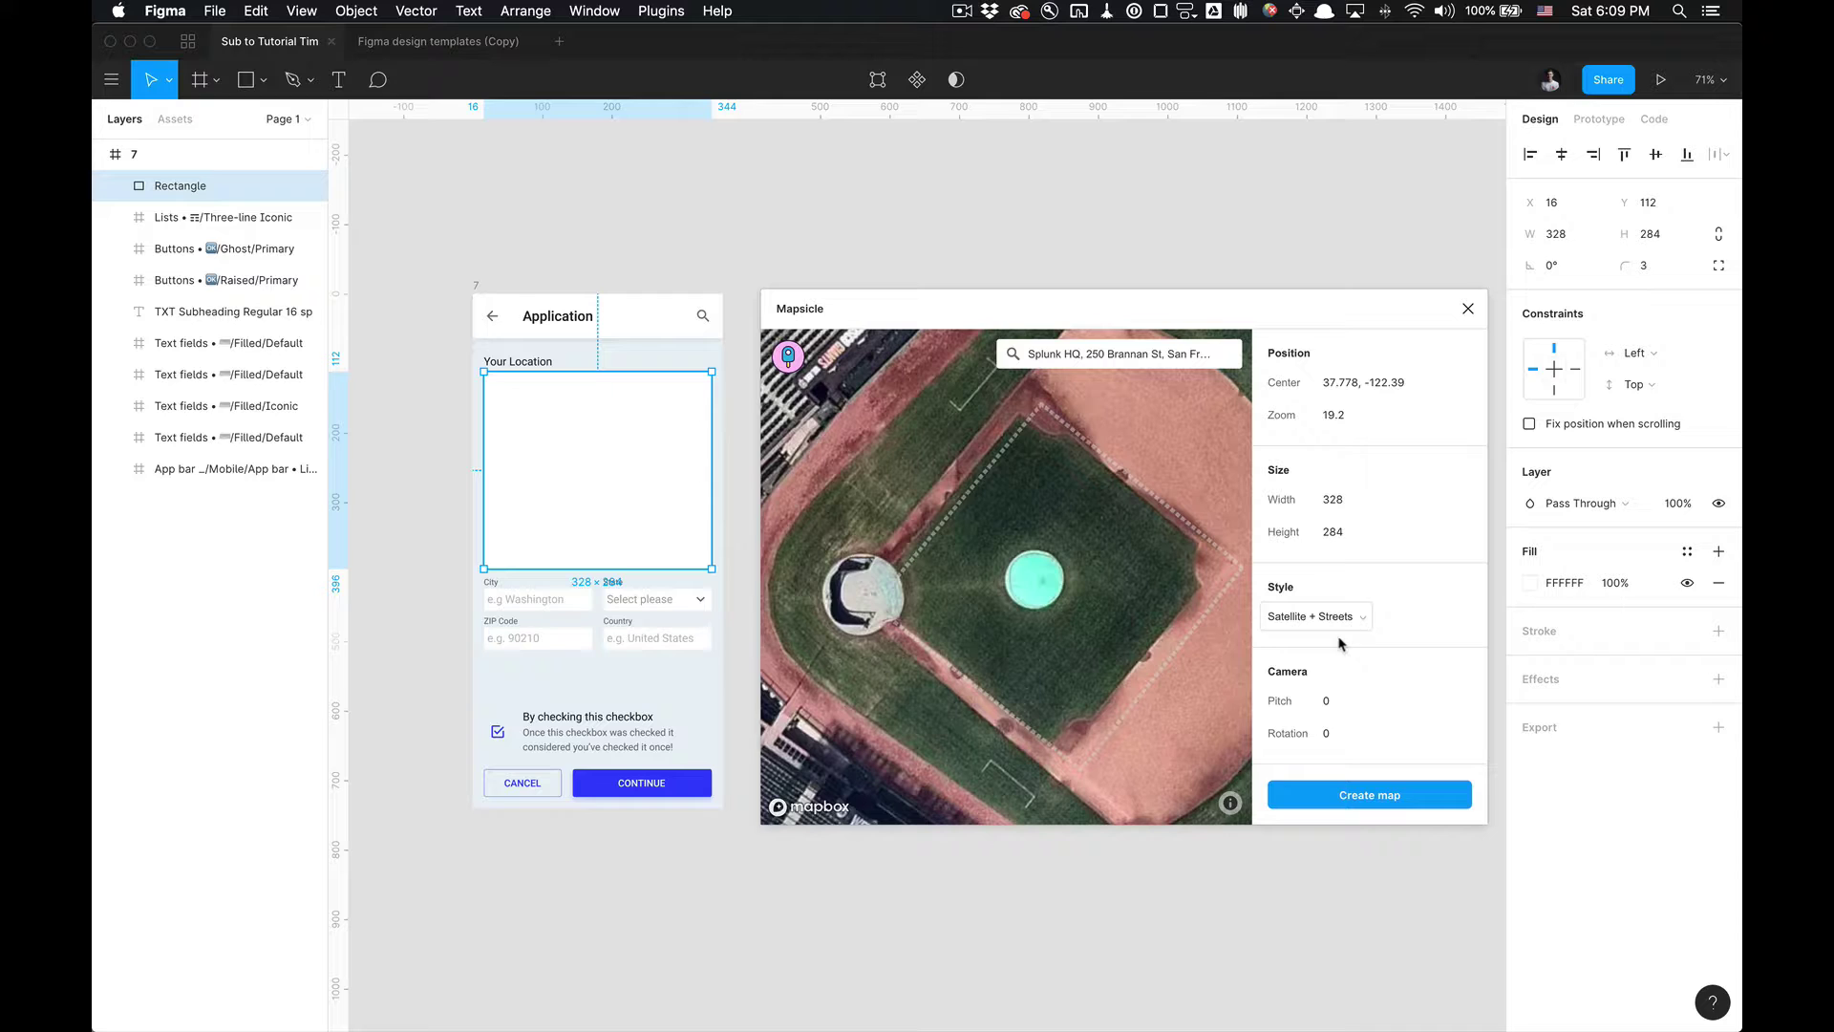
Try a pitch of 20, then clear the tilt.
left_click(1355, 712)
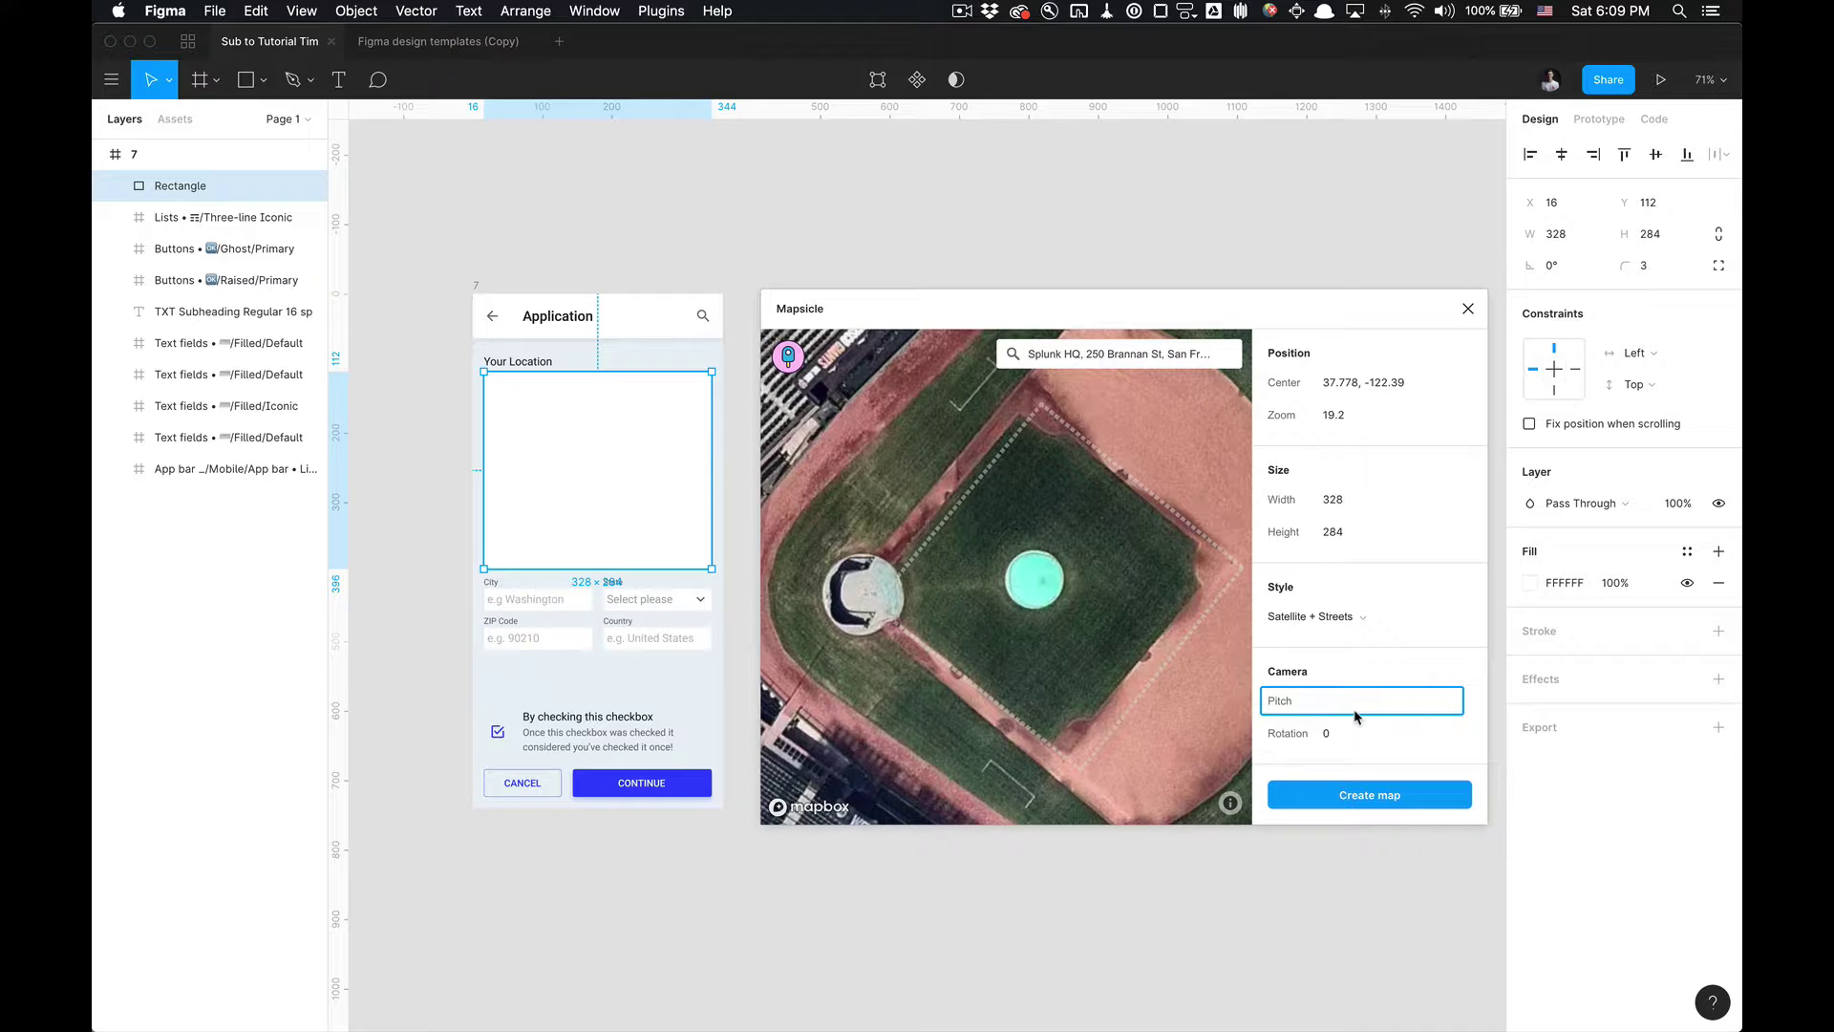
type("20")
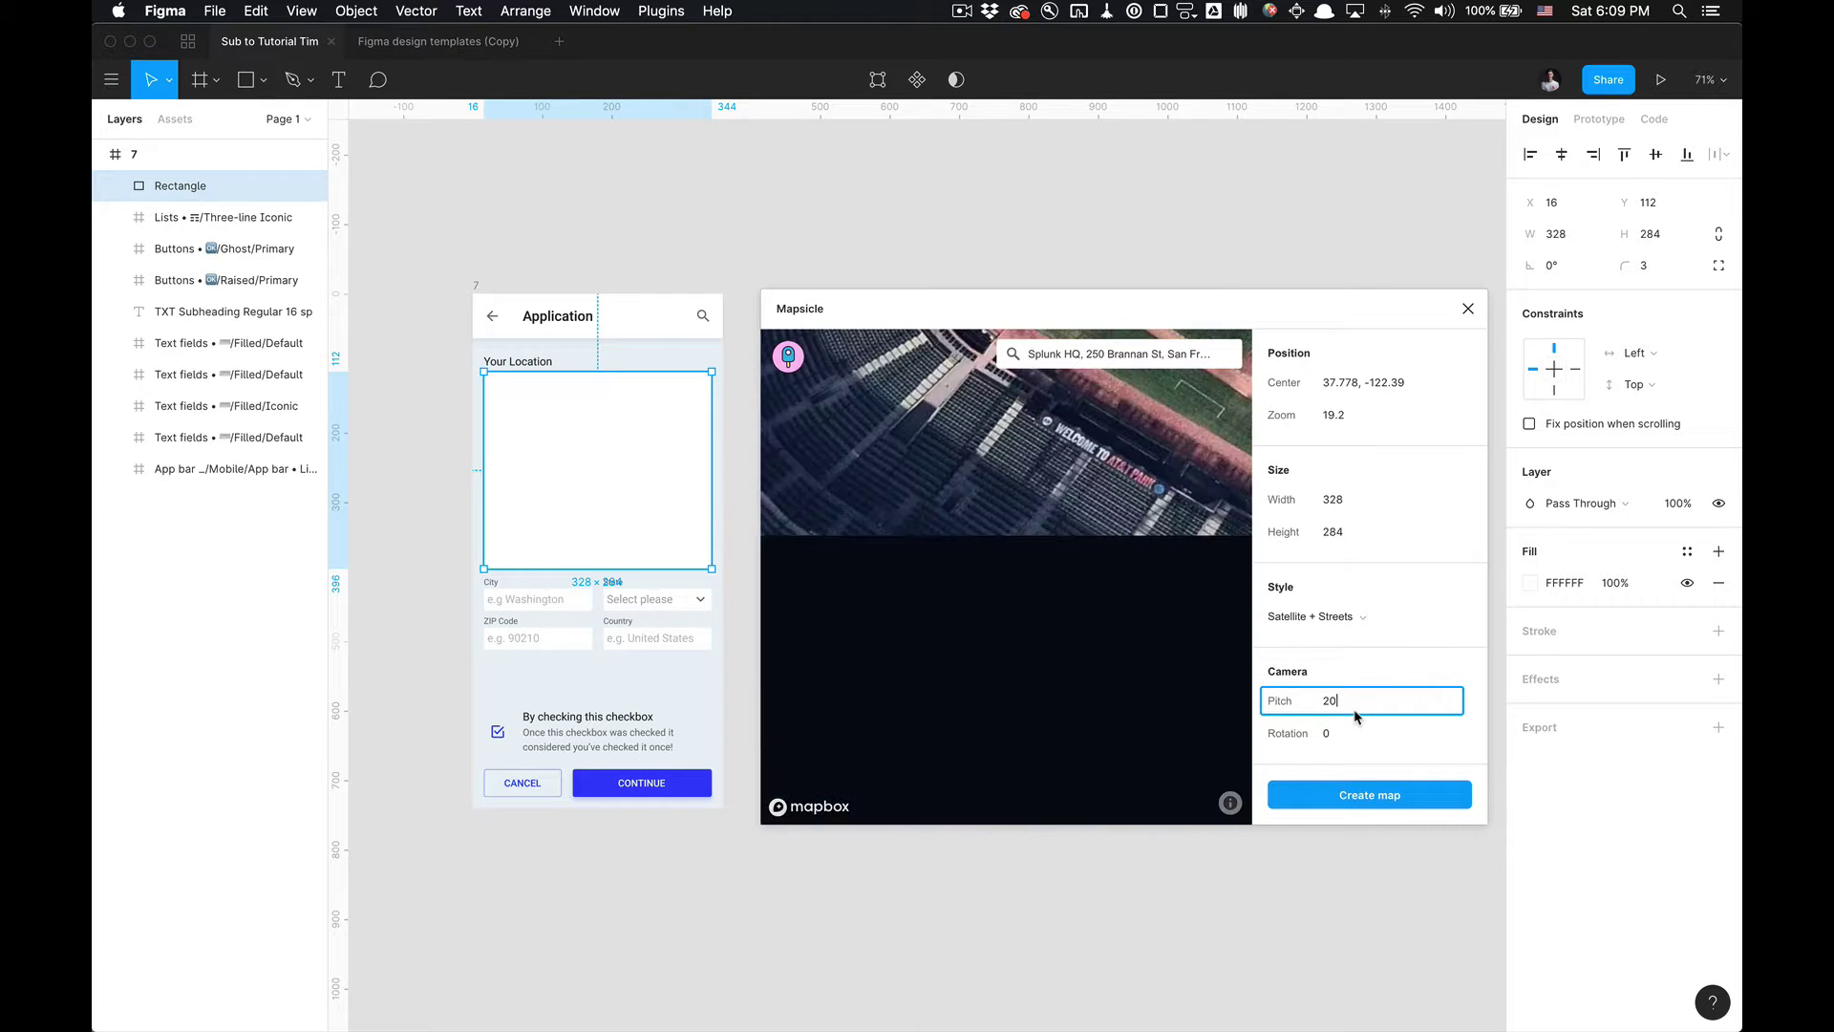
key("Return")
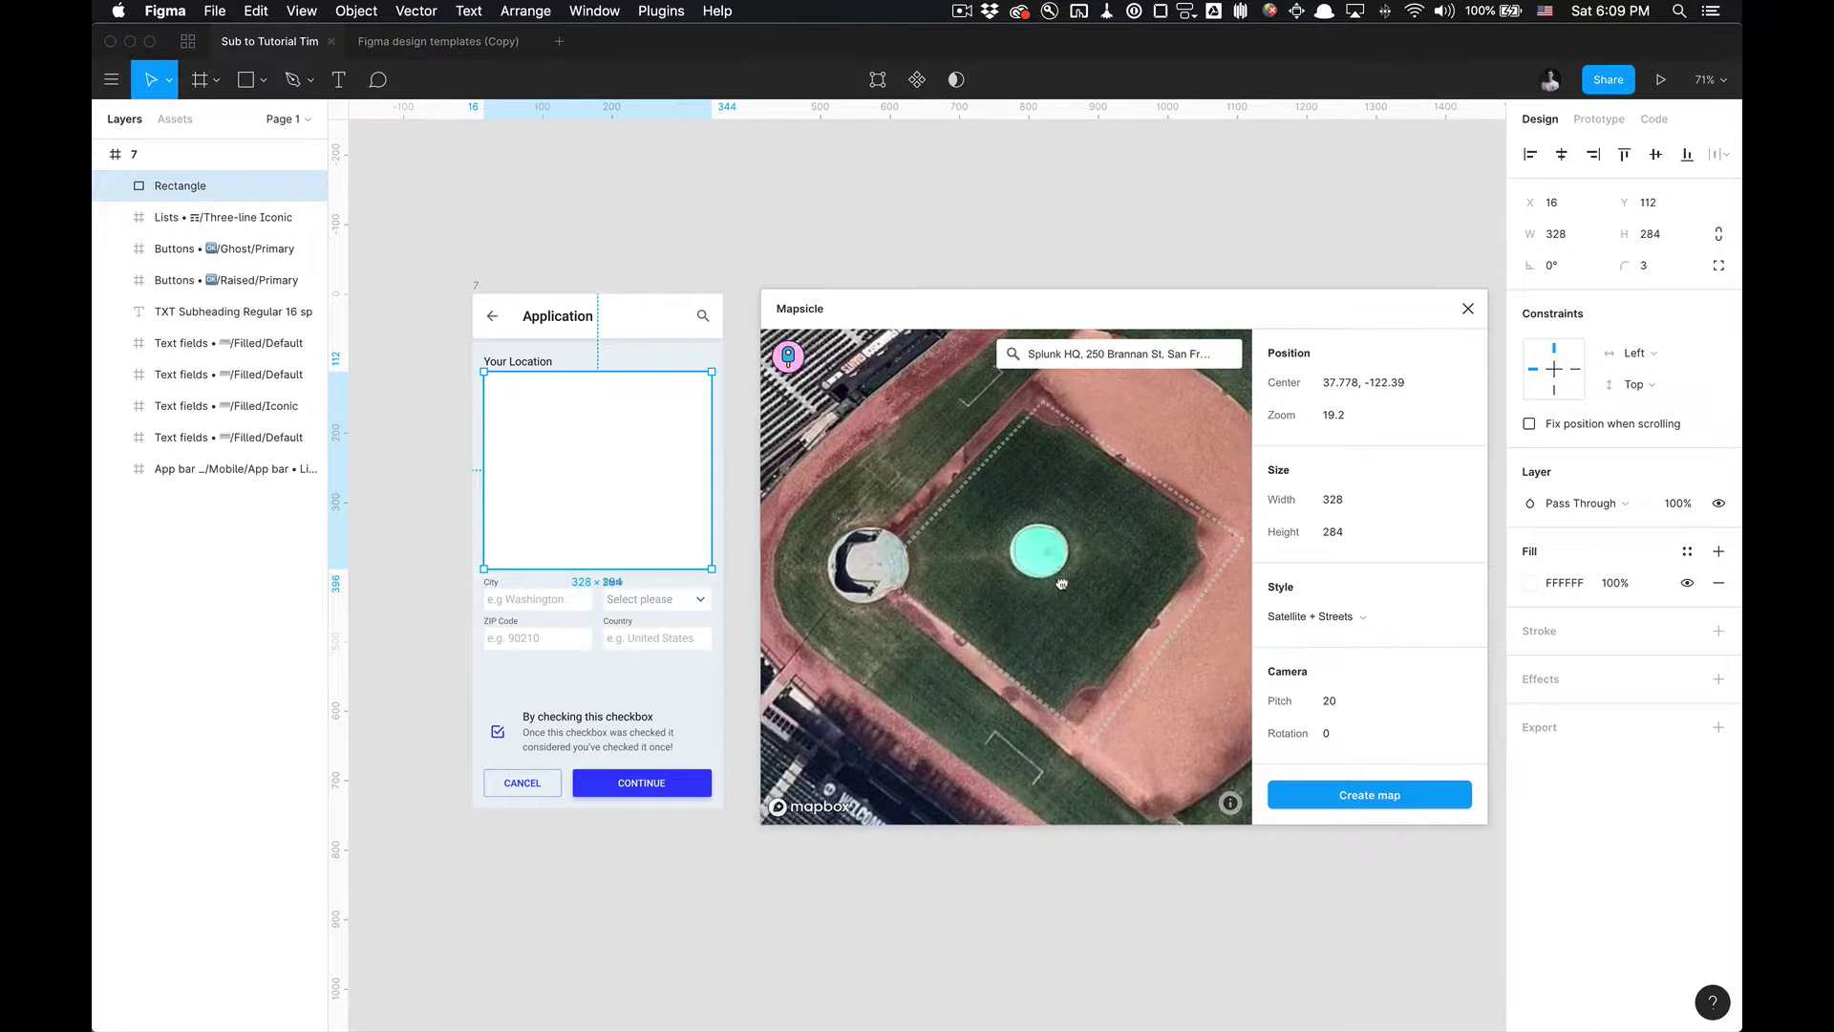
left_click(1365, 705)
key("BackSpace")
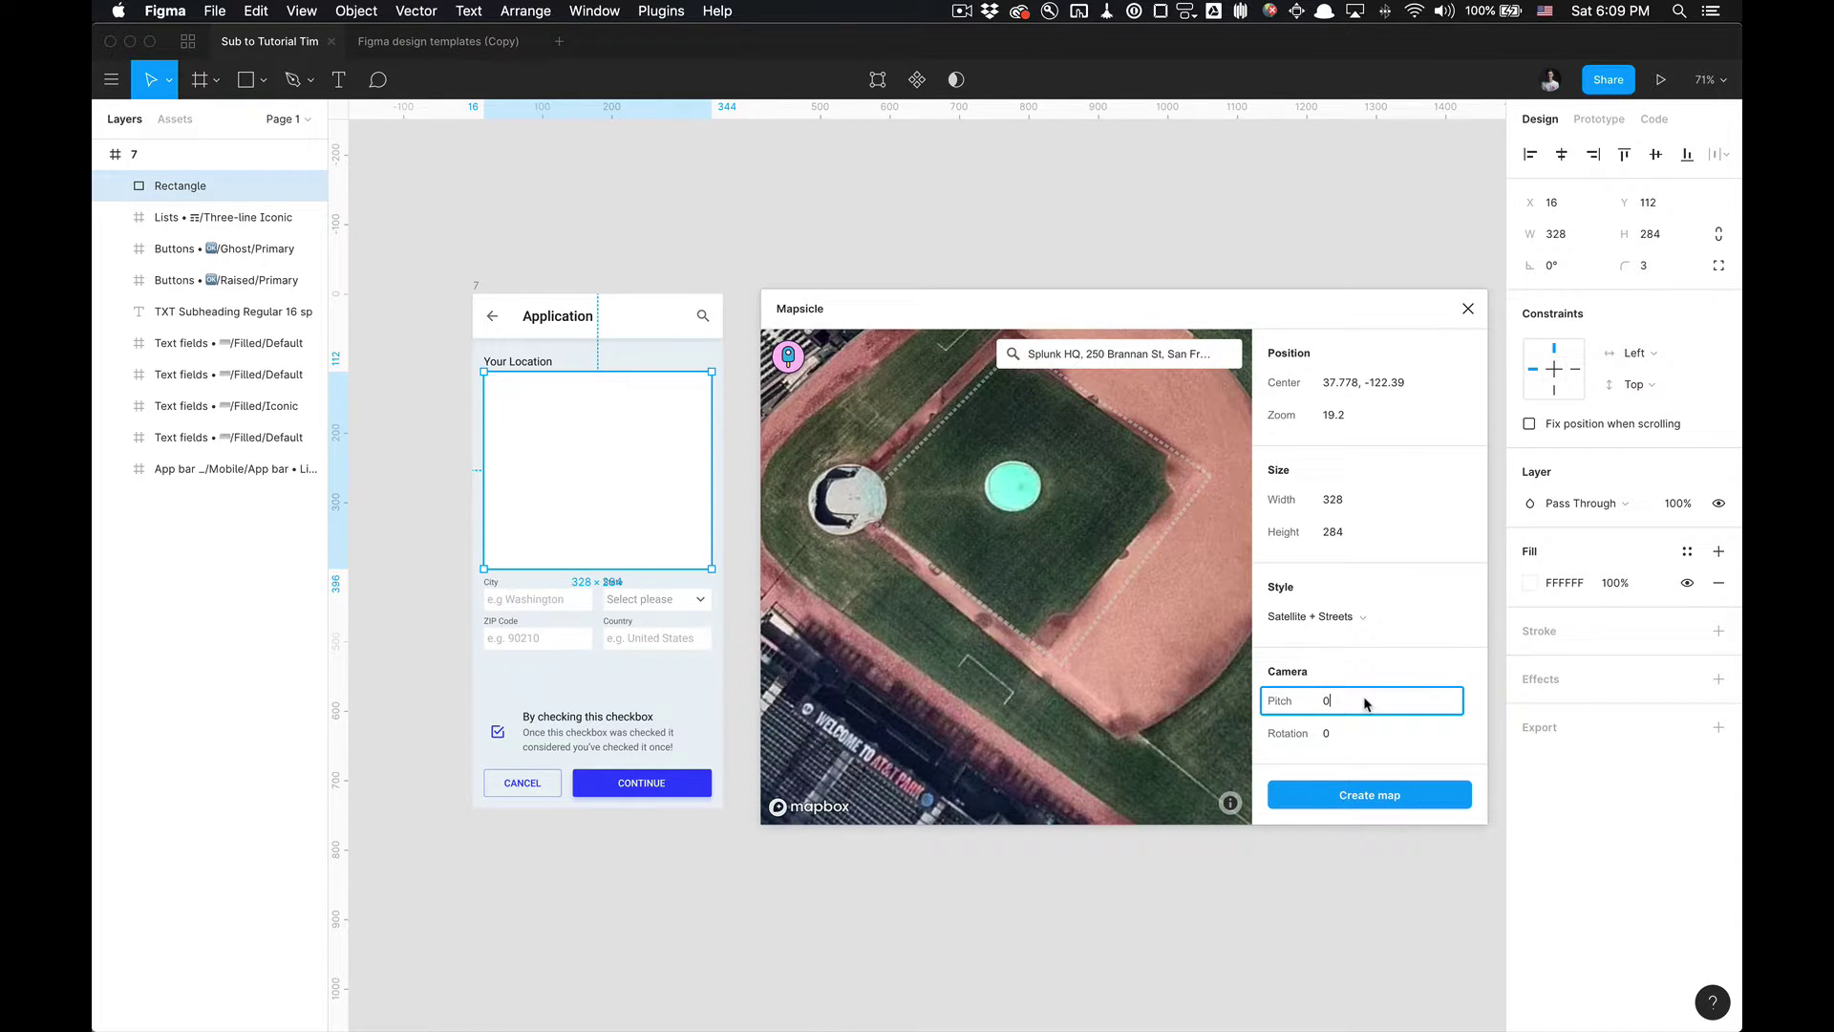
Zoom the map out and set its rotation to 180.
left_click(1365, 740)
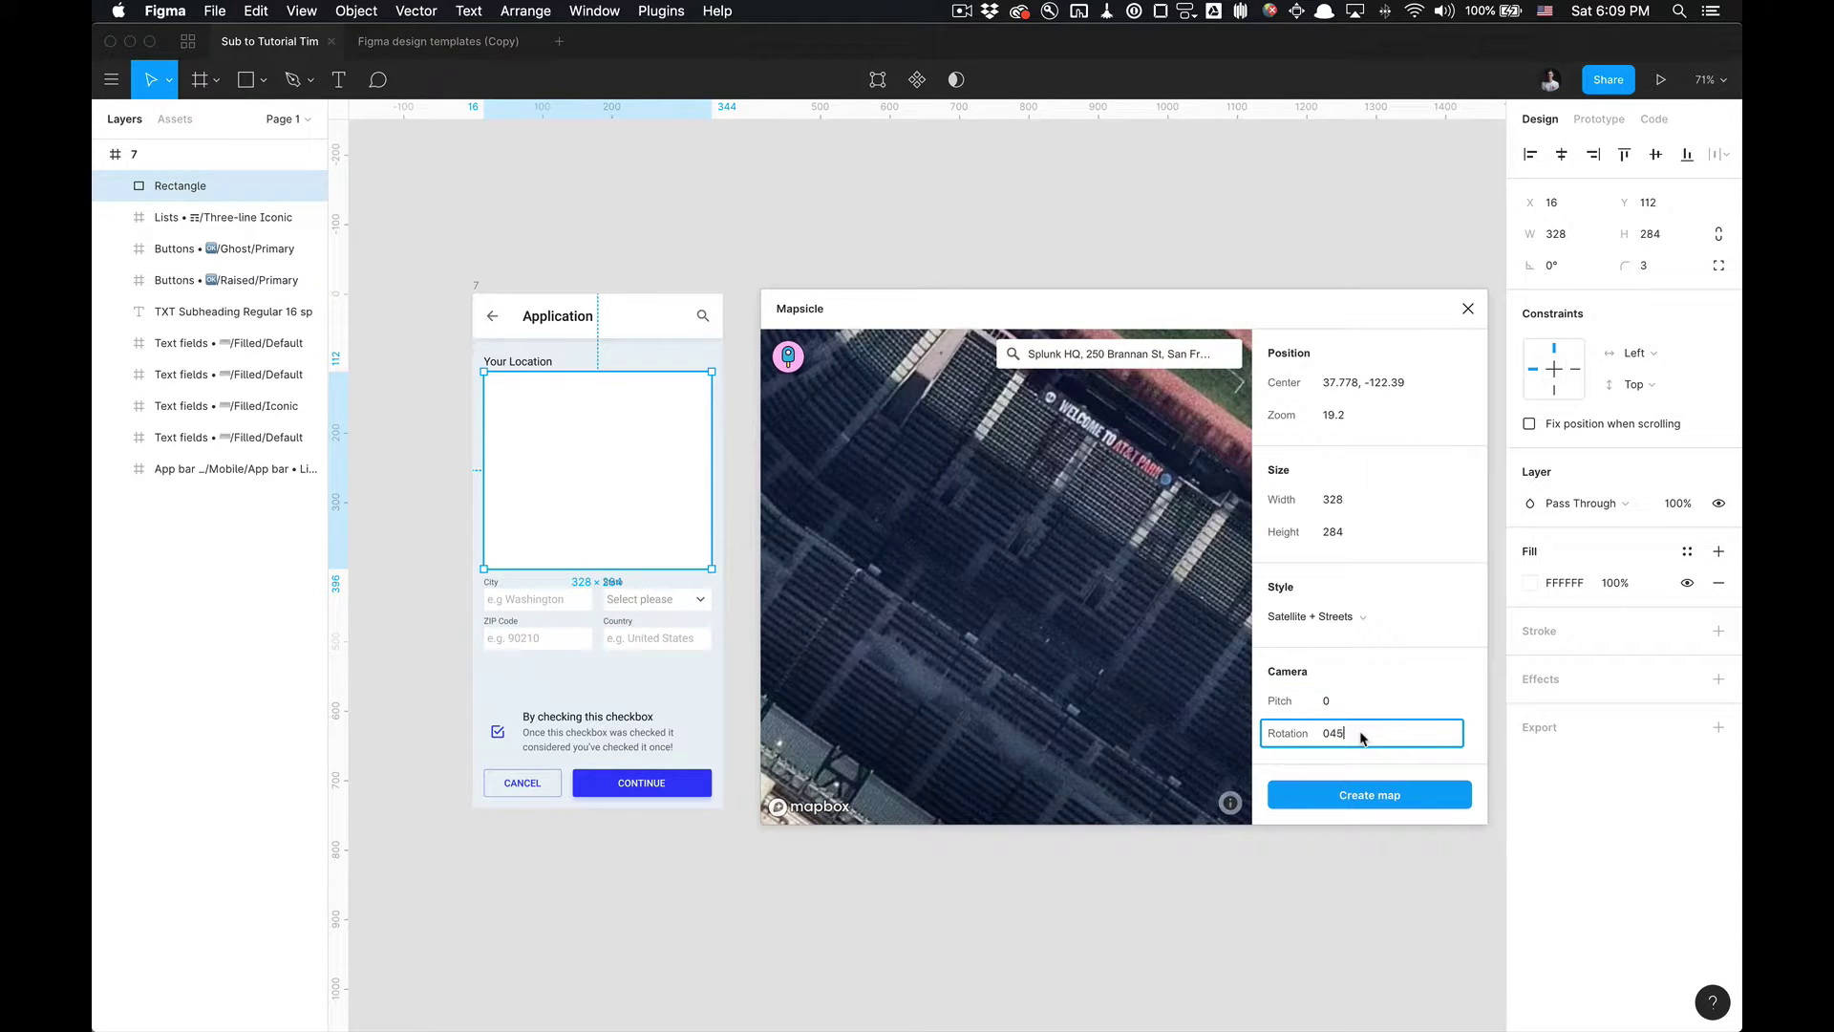
scroll(1093, 547, "down", 5)
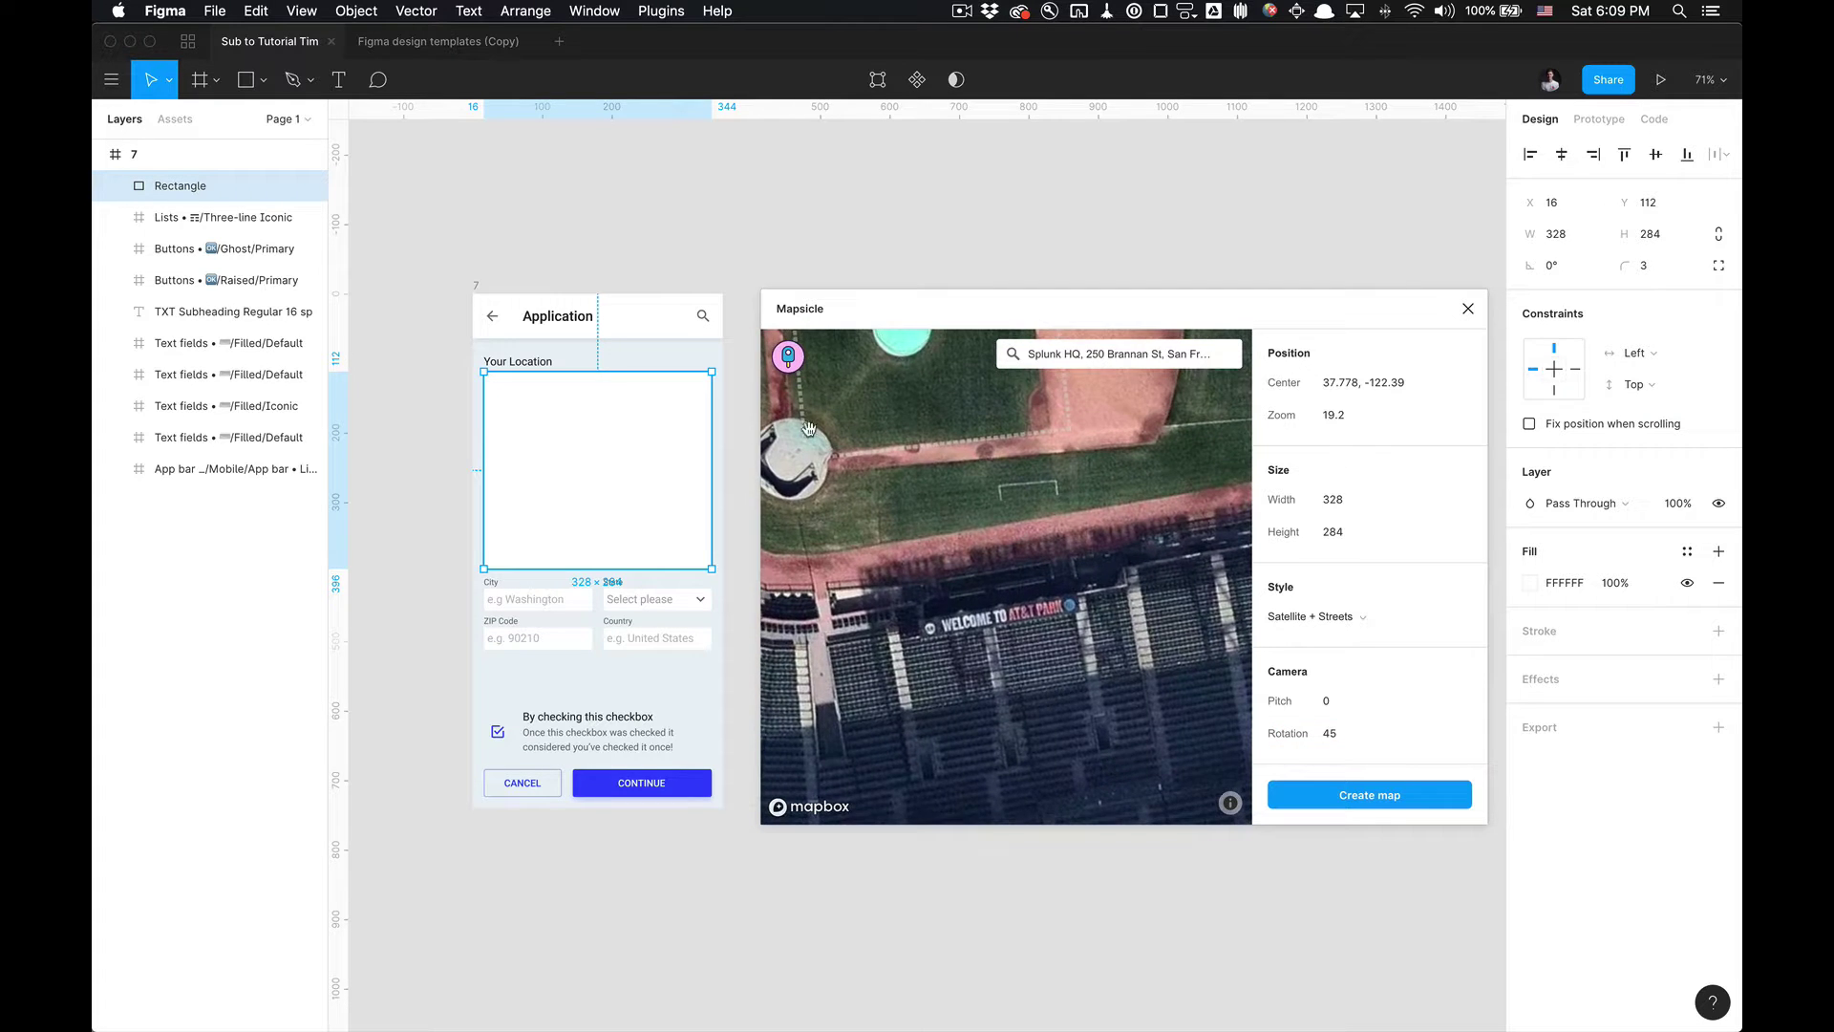
scroll(984, 570, "down", 5)
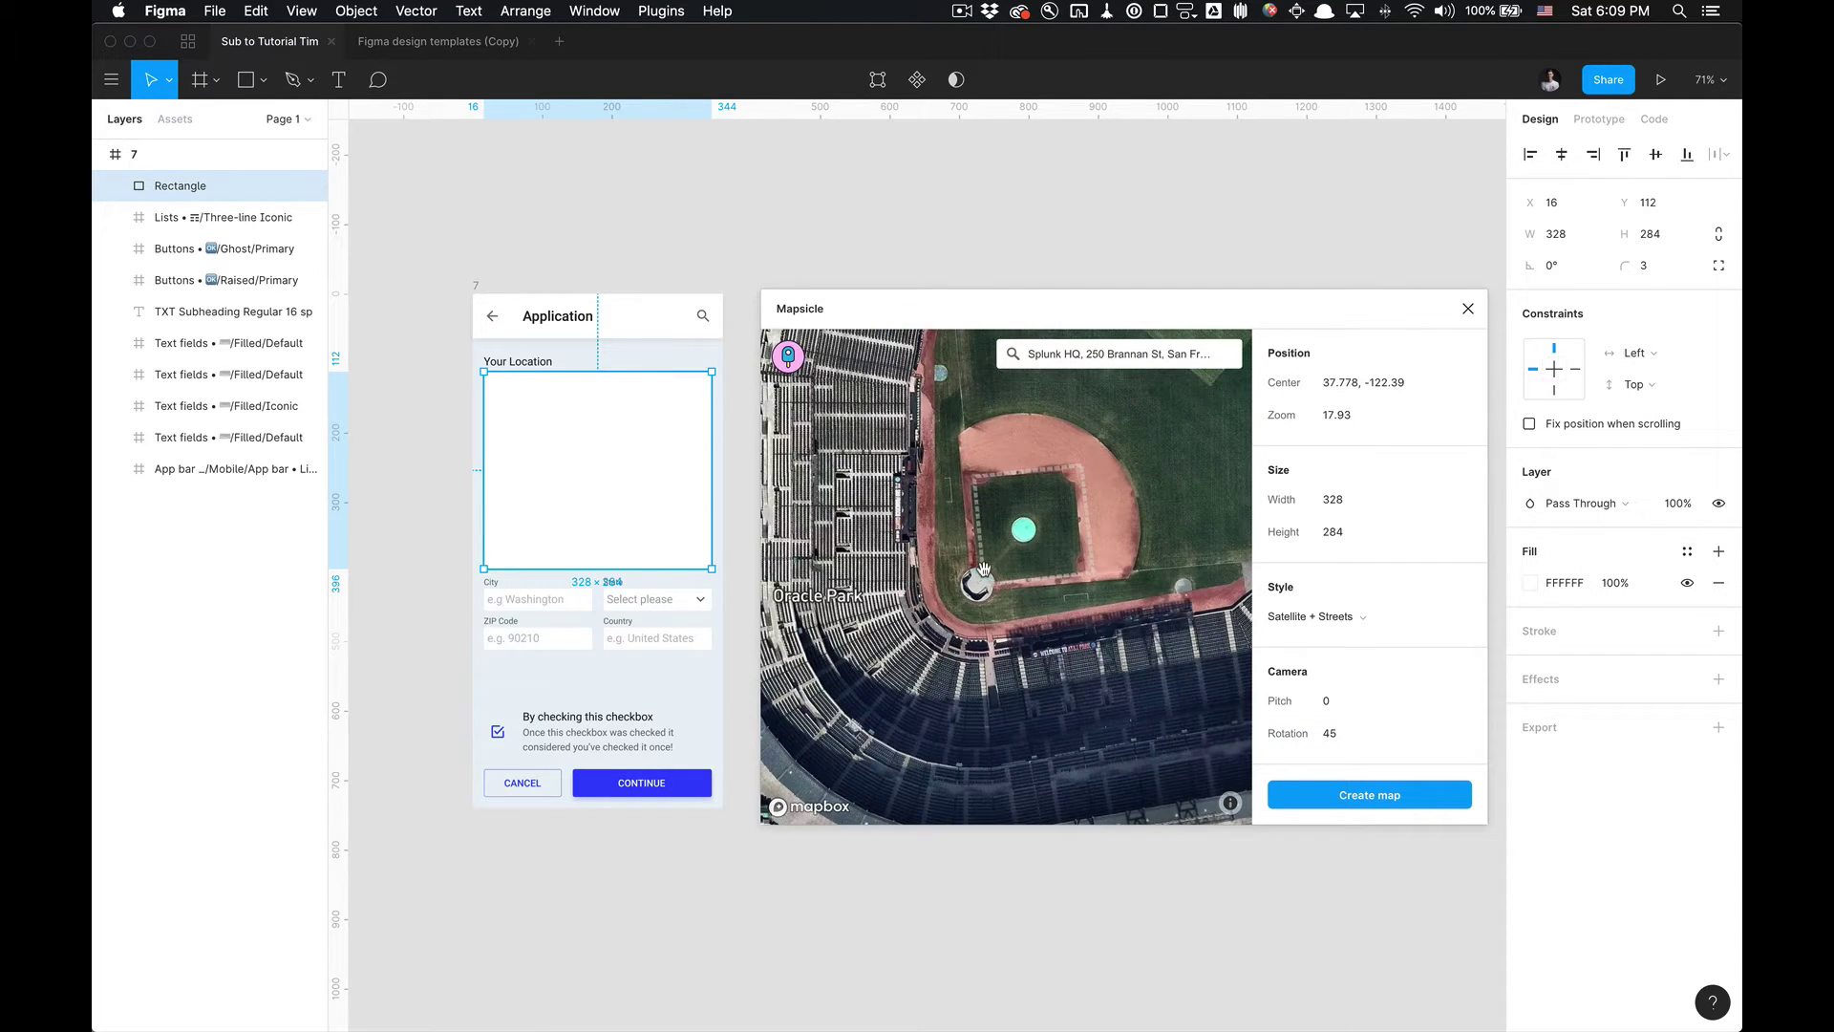
left_click(1393, 746)
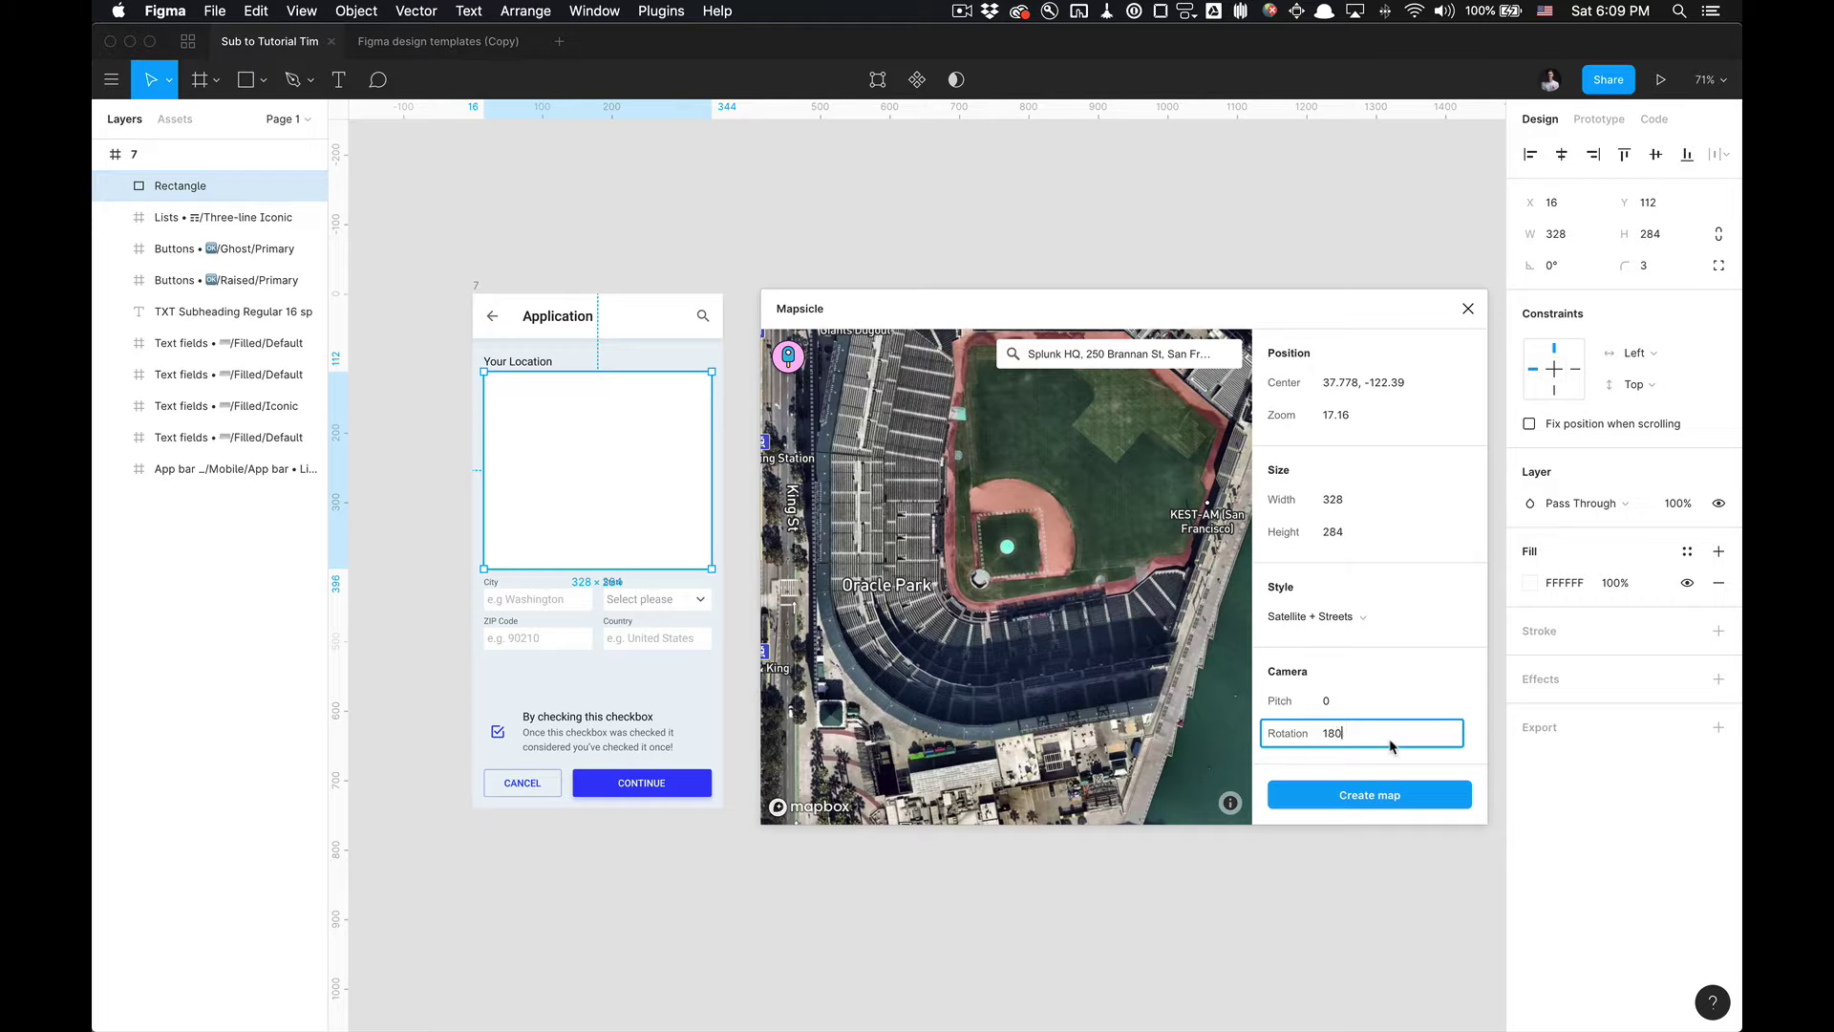
type("180")
key("Return")
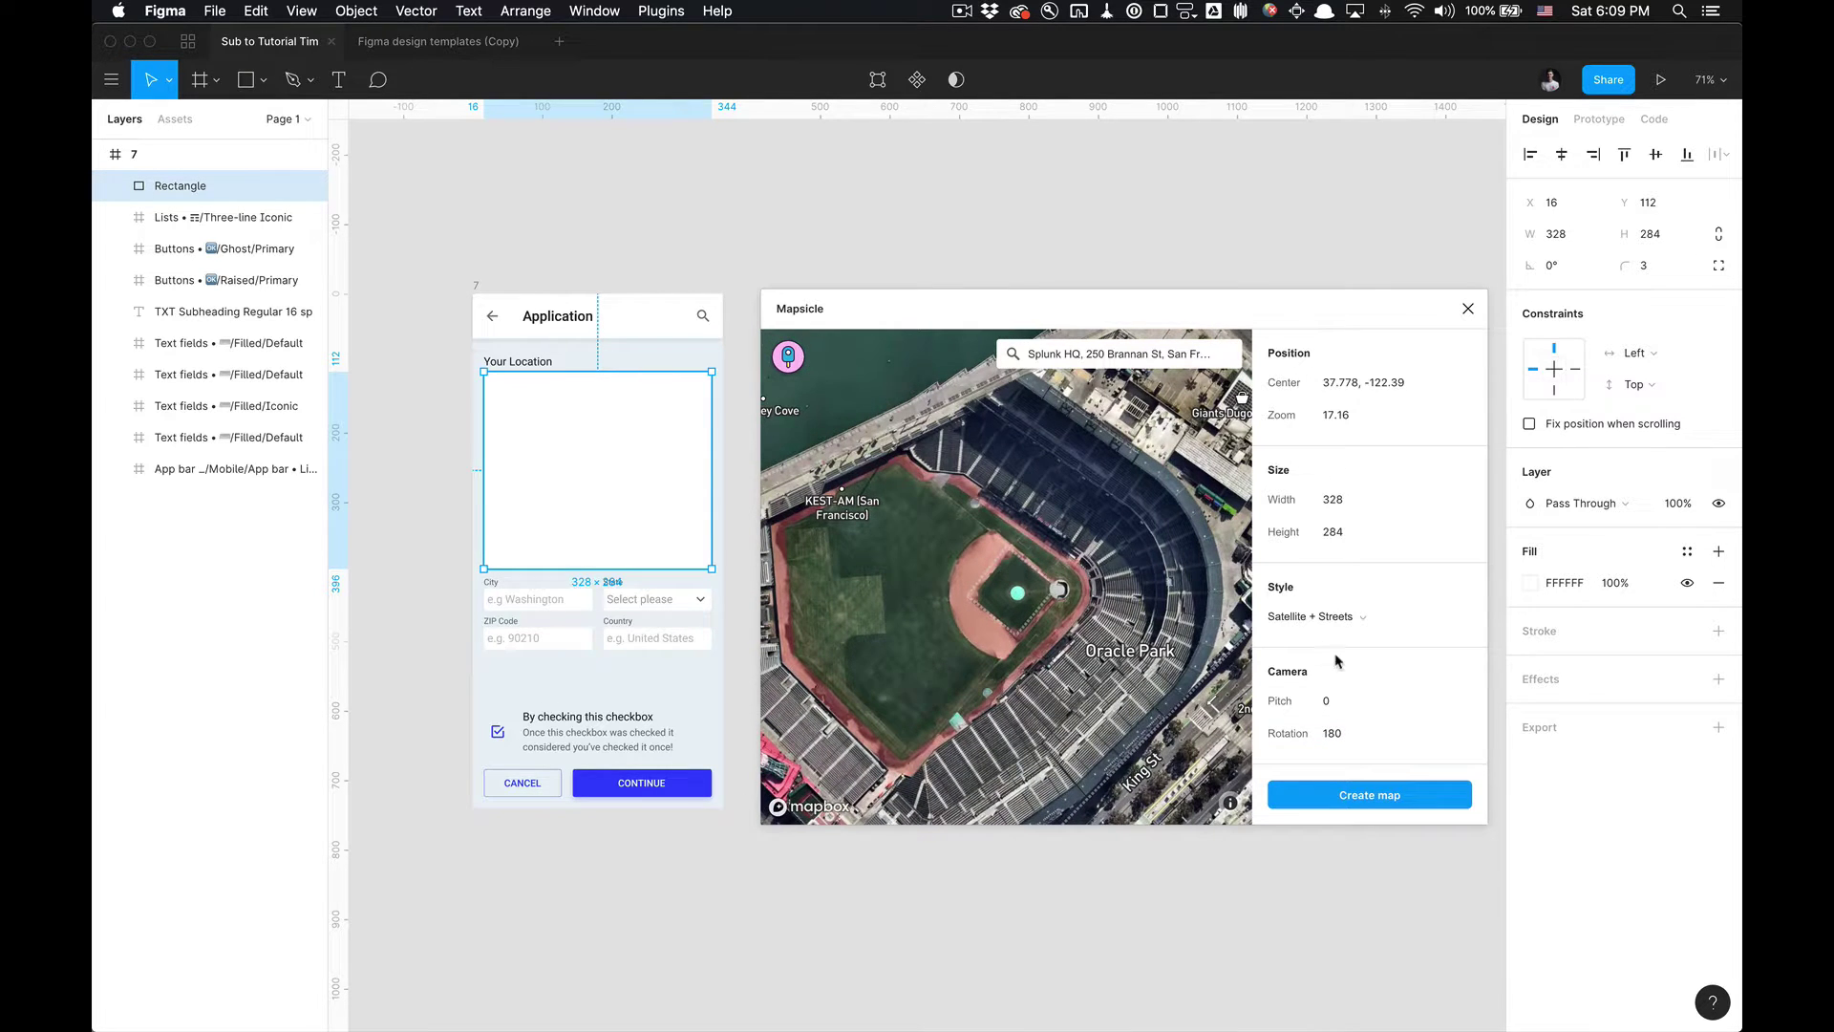
Tilt the map to pitch 60 and pan to frame the stadium.
left_click(1381, 706)
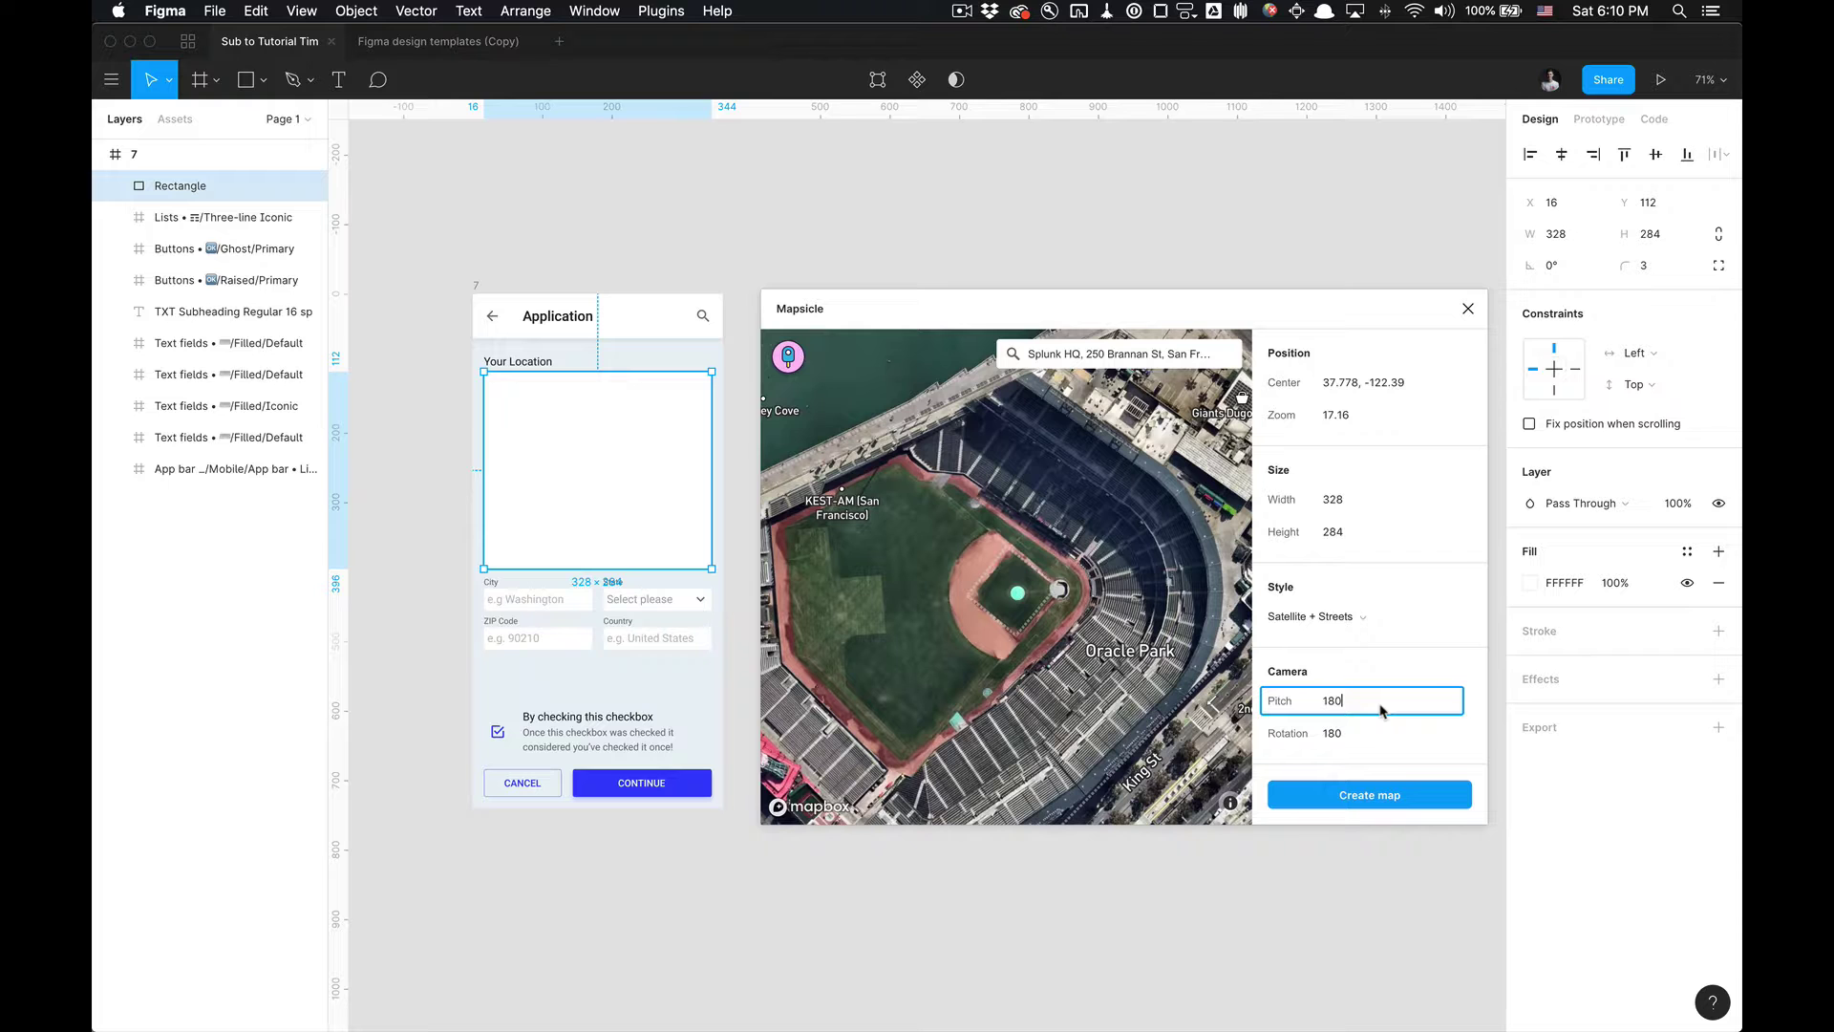
type("60")
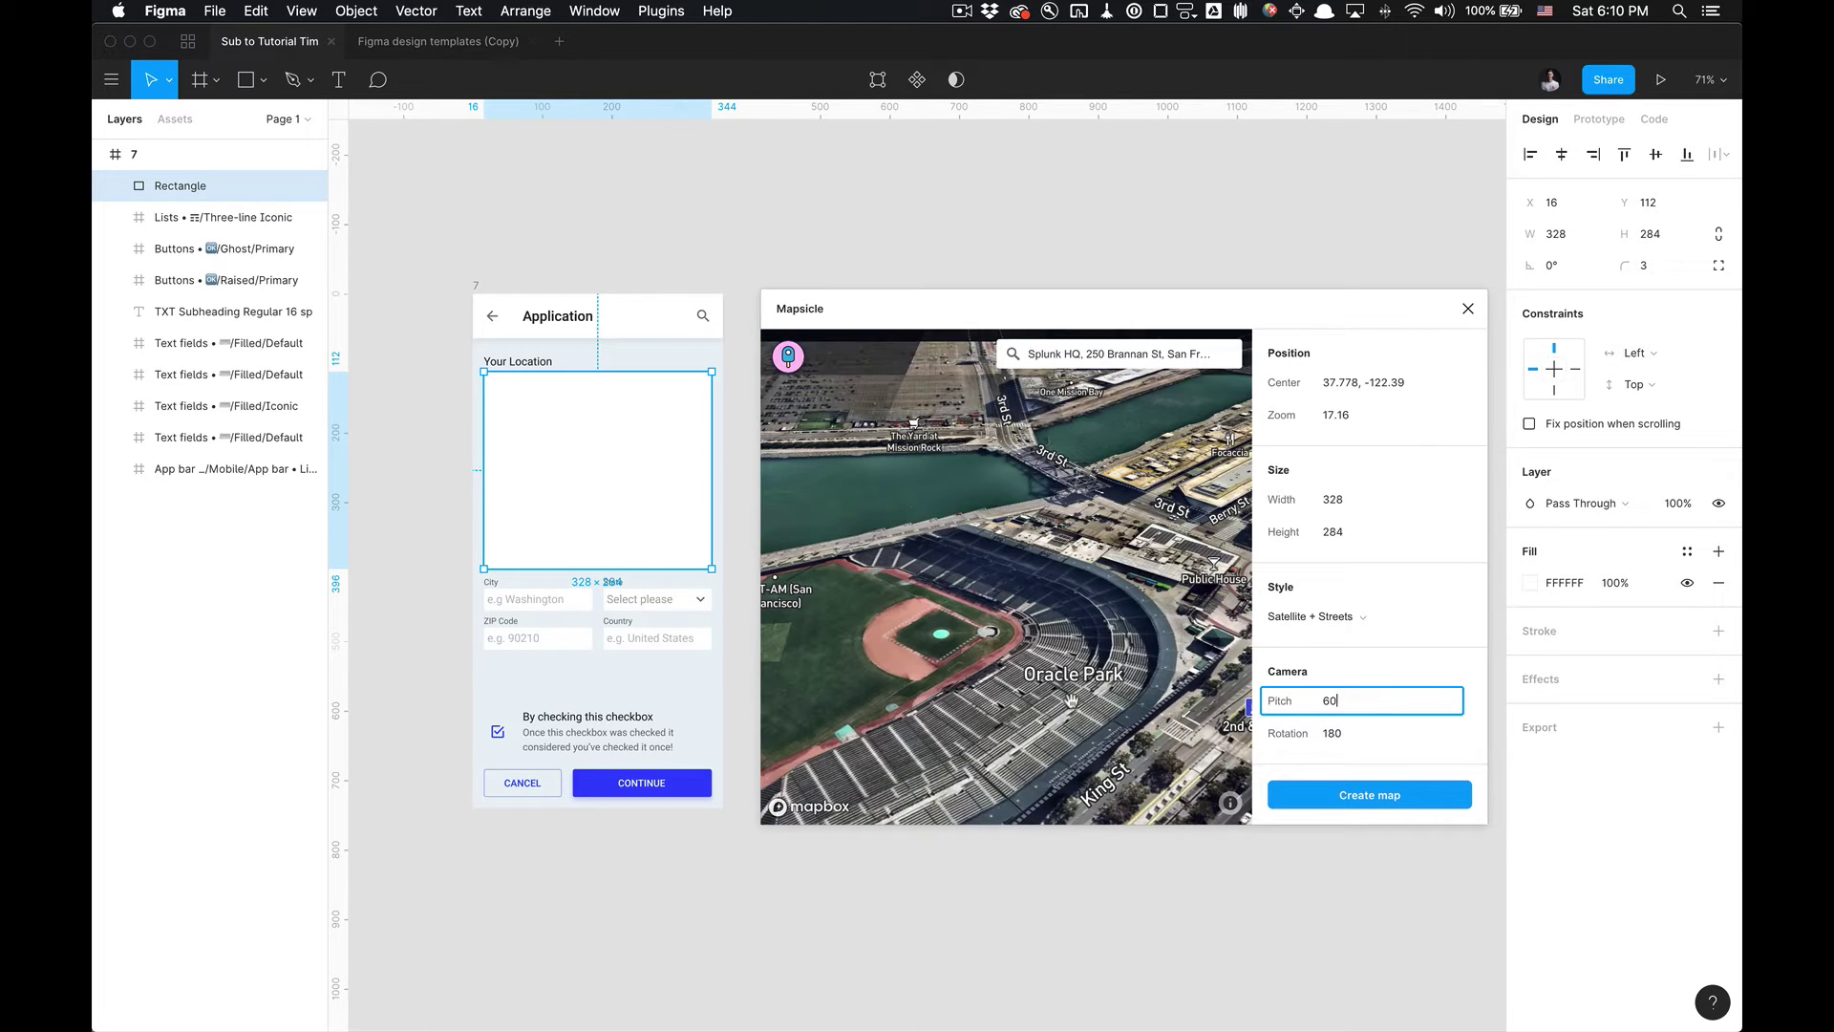
key("Return")
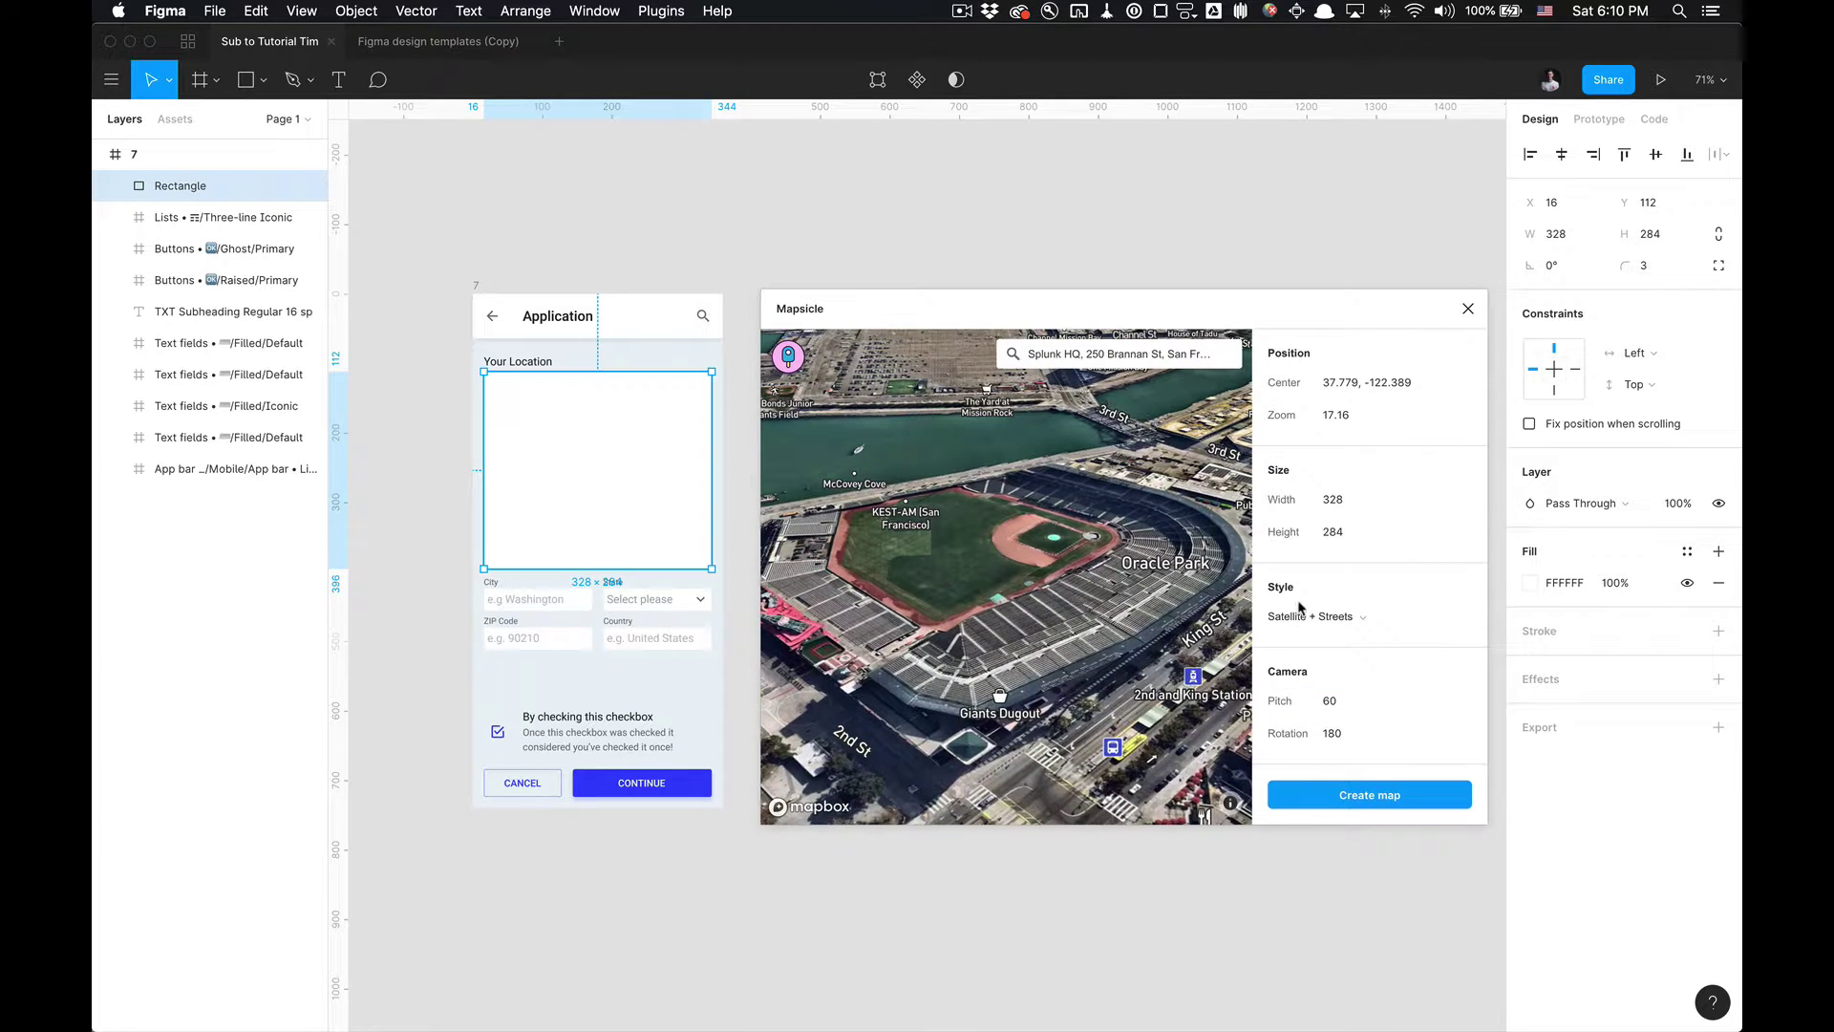
left_click(1378, 705)
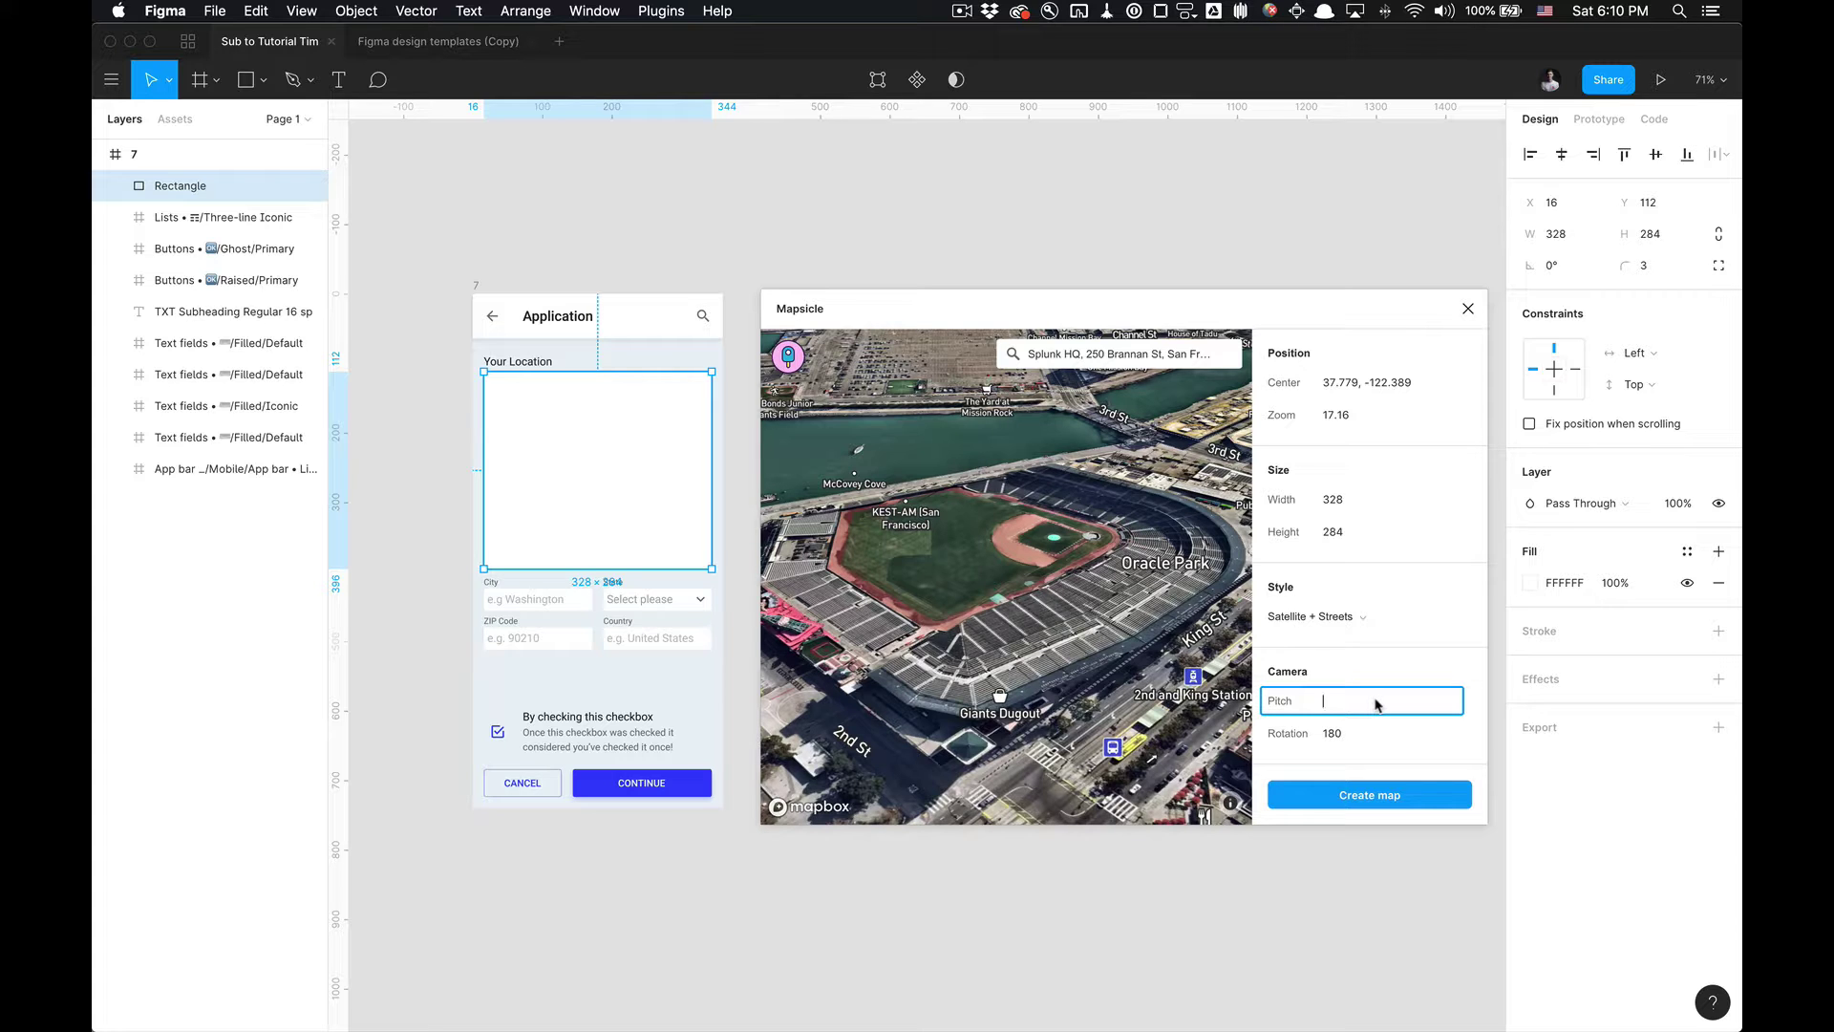
mouse_move(1084, 483)
left_mouse_down()
mouse_move(1083, 509)
mouse_move(1114, 512)
mouse_move(1081, 509)
left_mouse_up()
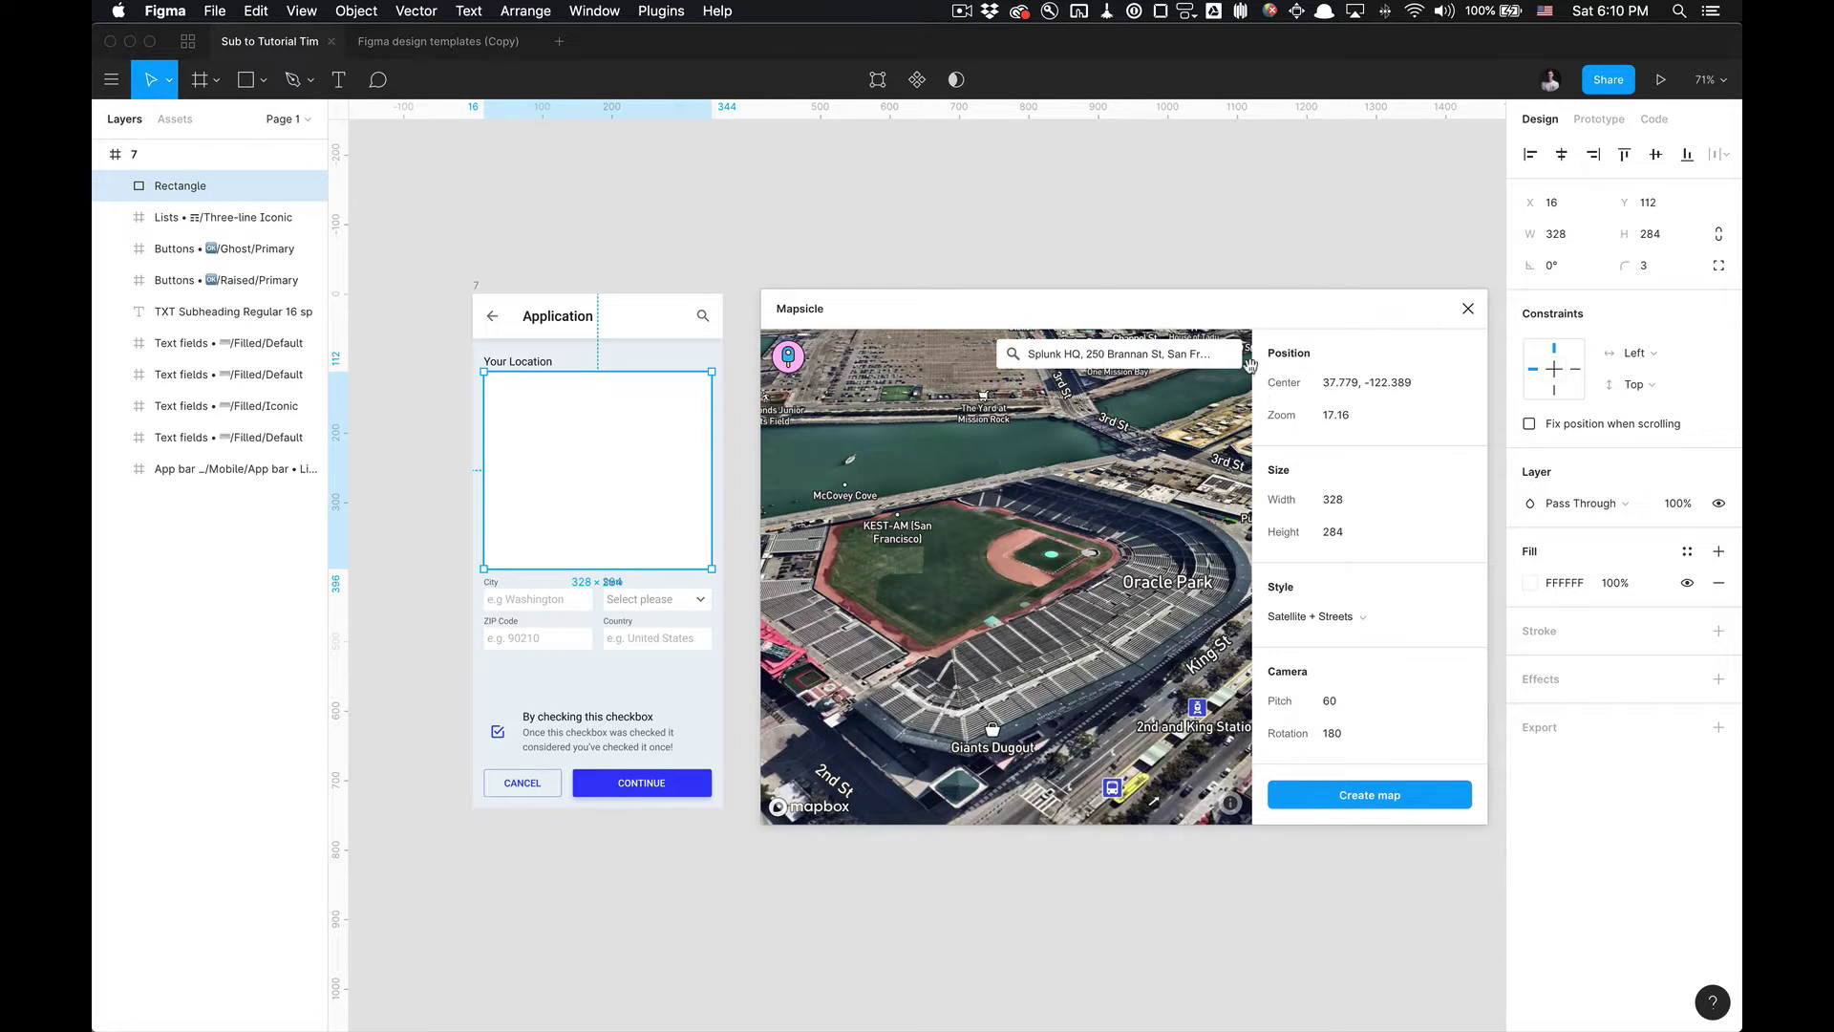
Create the tilted Oracle Park map into the Your Location rectangle.
left_click(1385, 796)
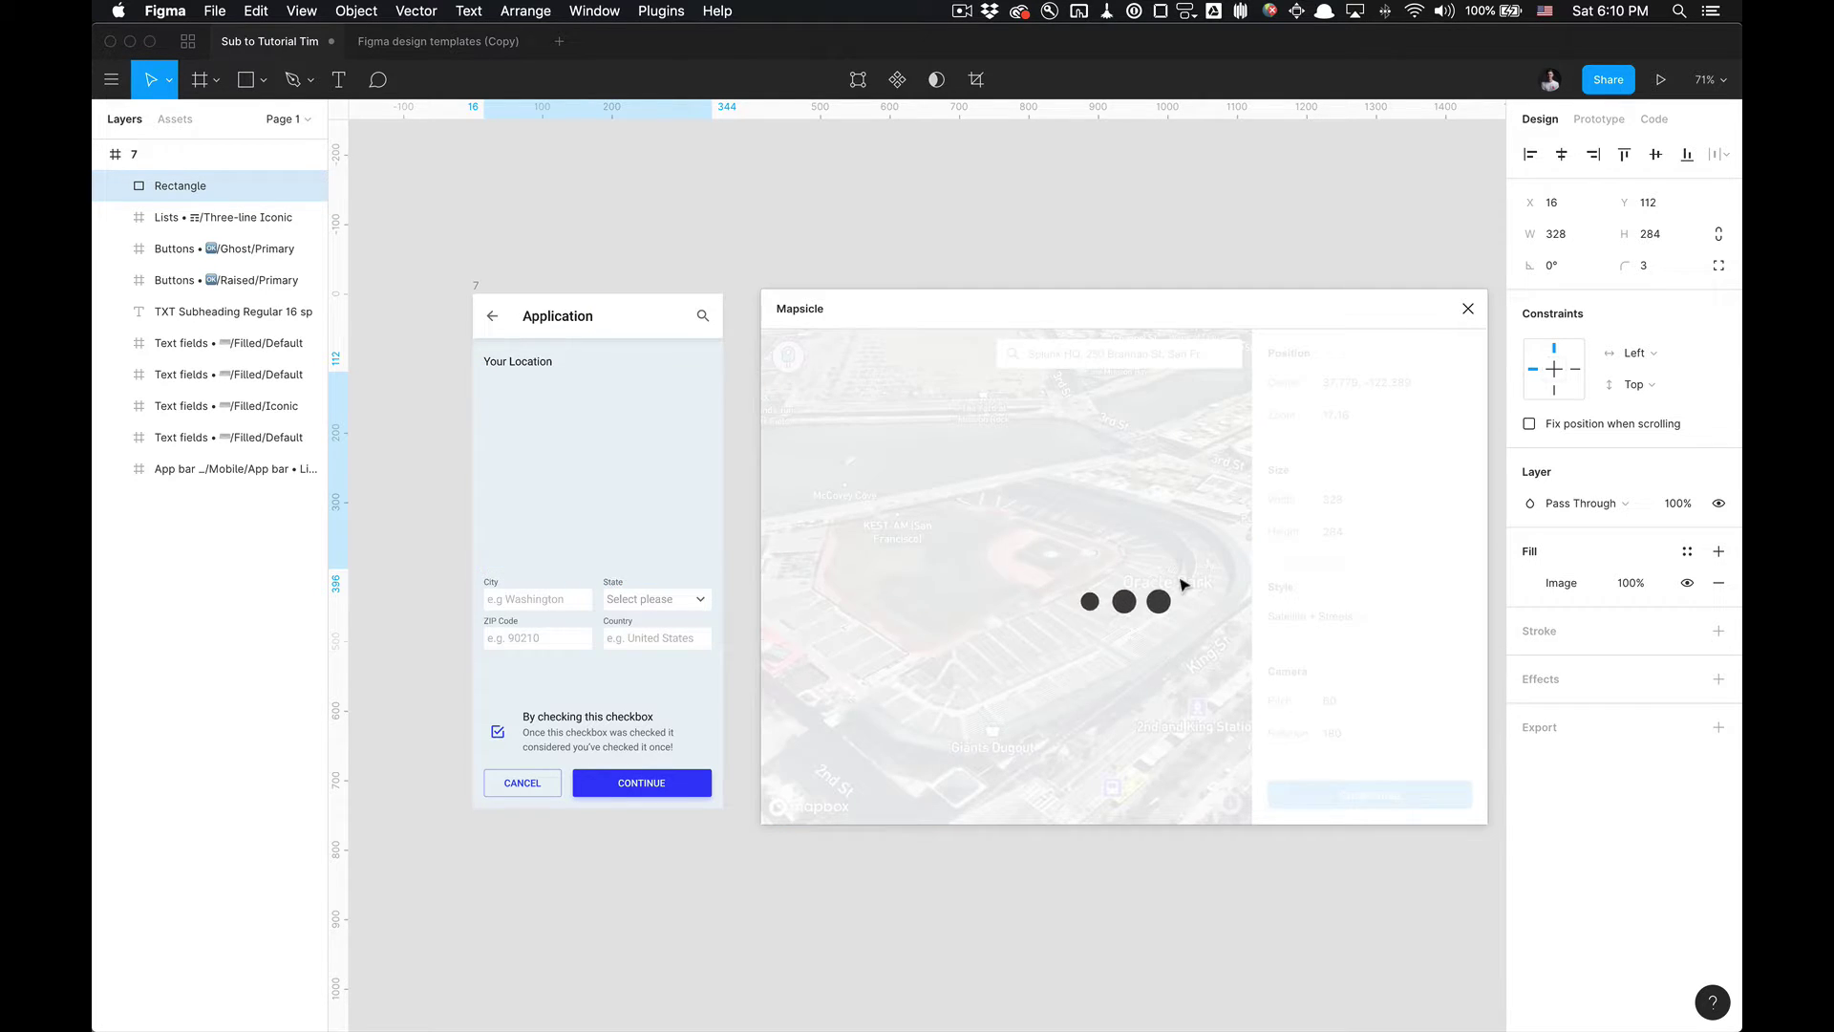
scroll(1032, 497, "left", 2)
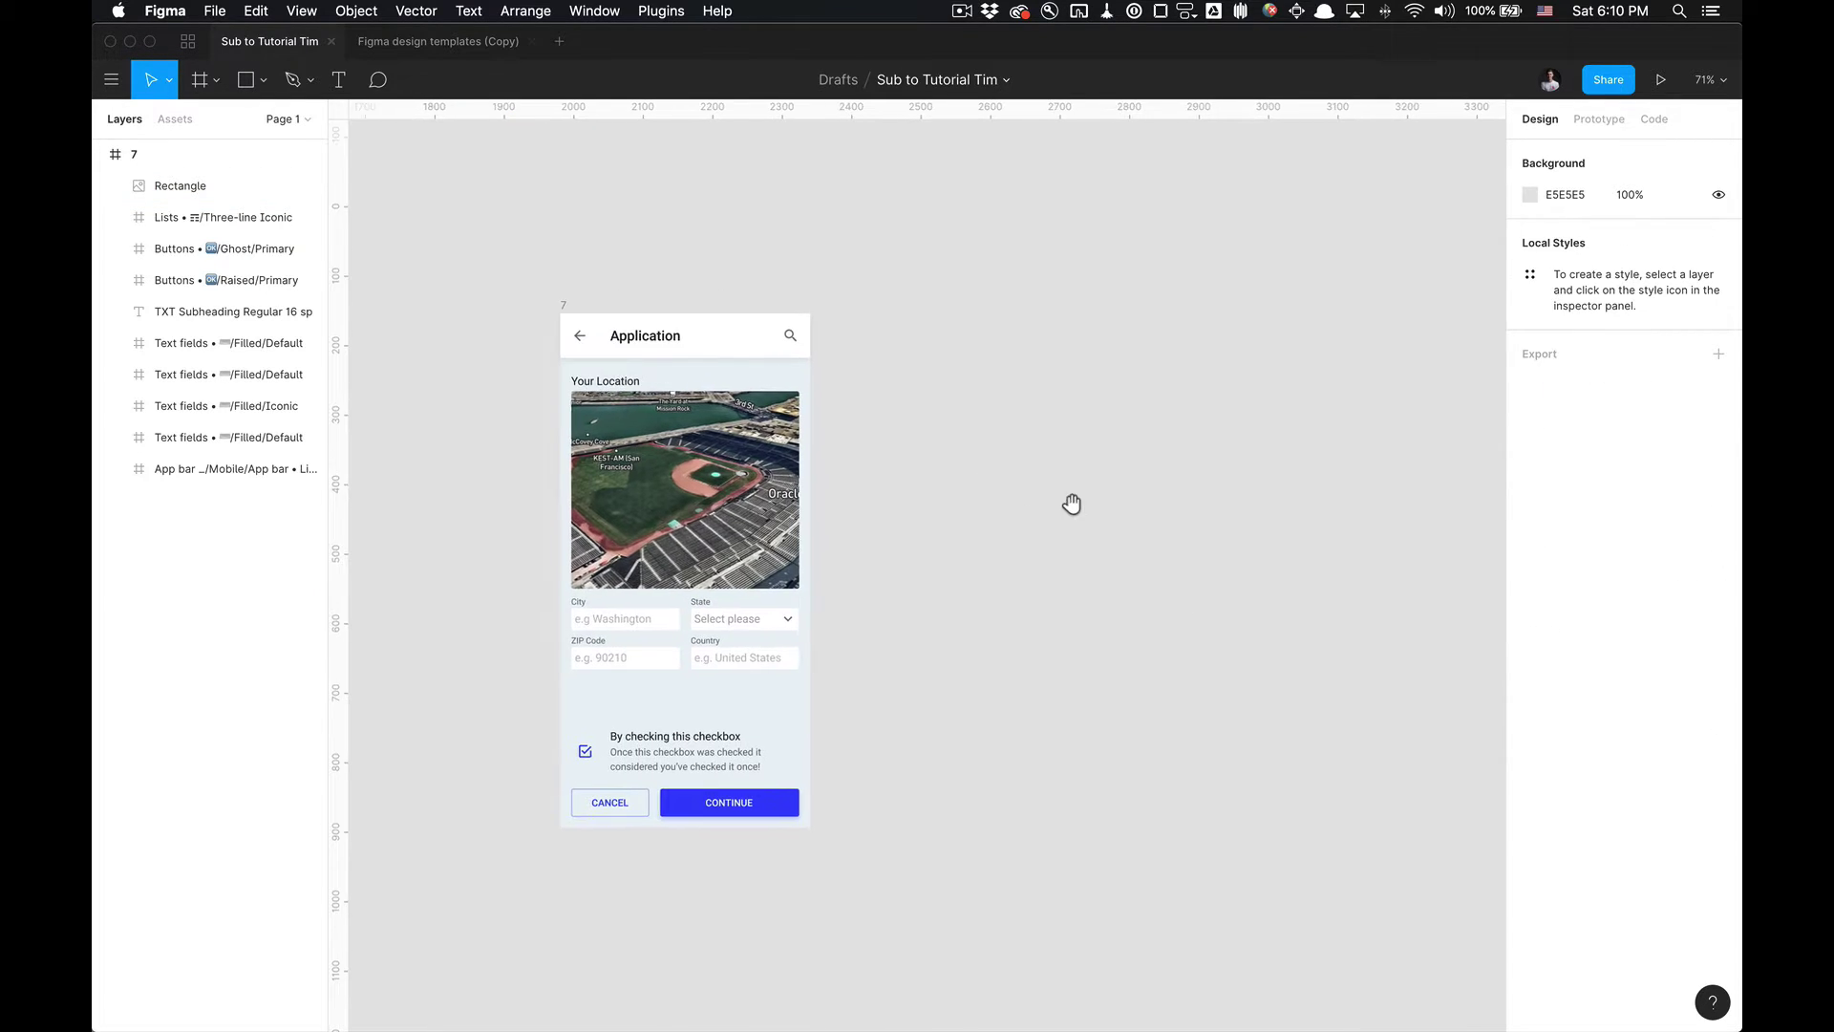
left_click(744, 459)
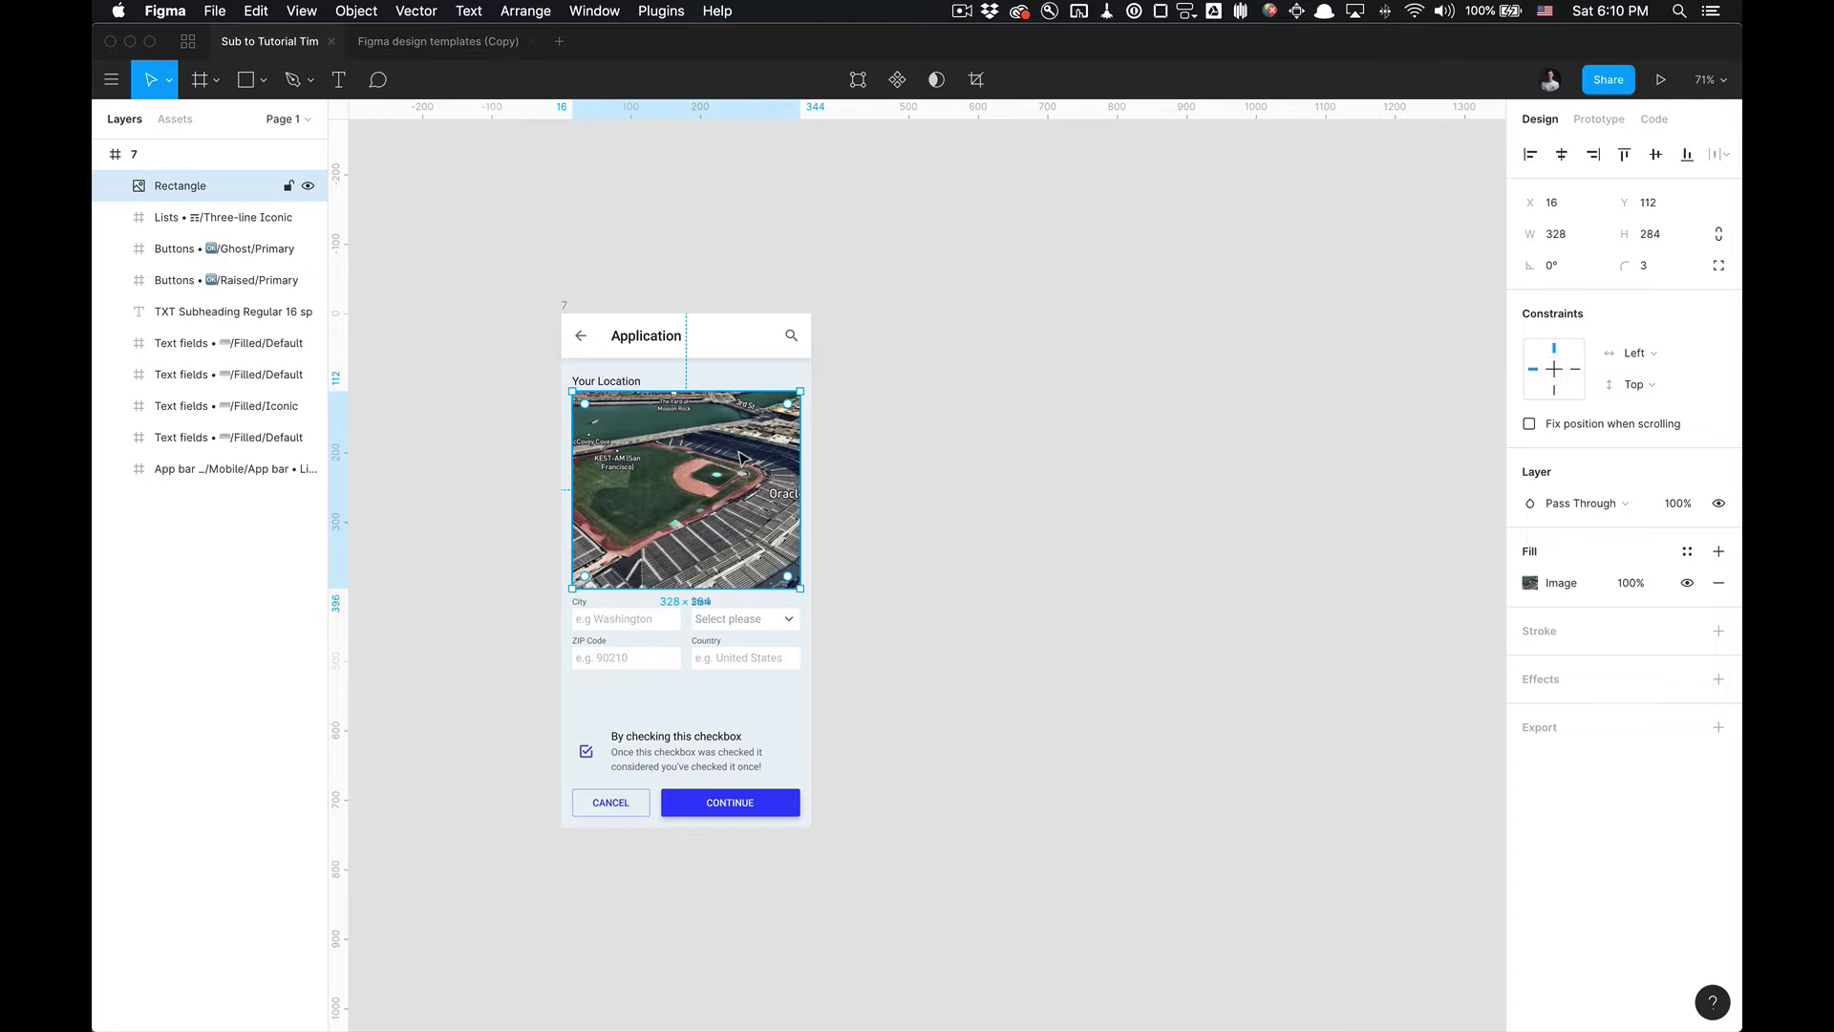
Compare Fit and Crop scaling for the map image, then keep it on Fill.
left_click(1530, 583)
left_click(1336, 605)
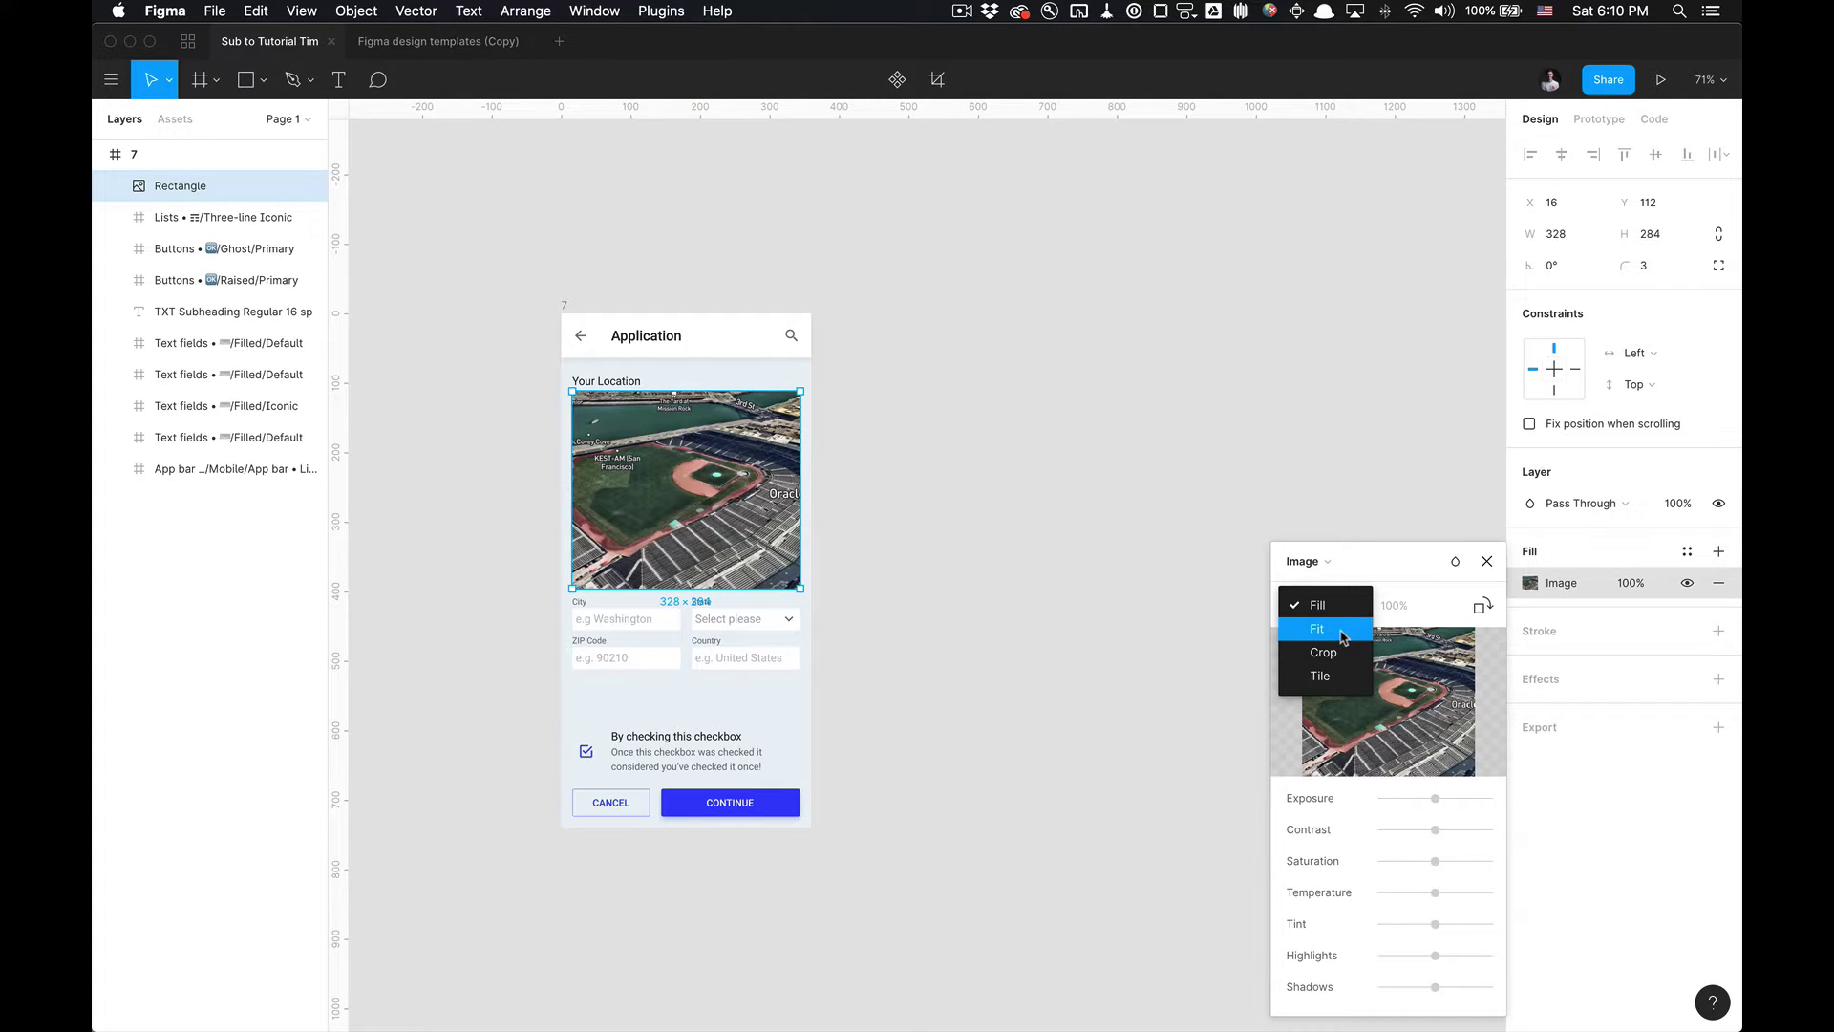
left_click(1343, 629)
left_click(1296, 605)
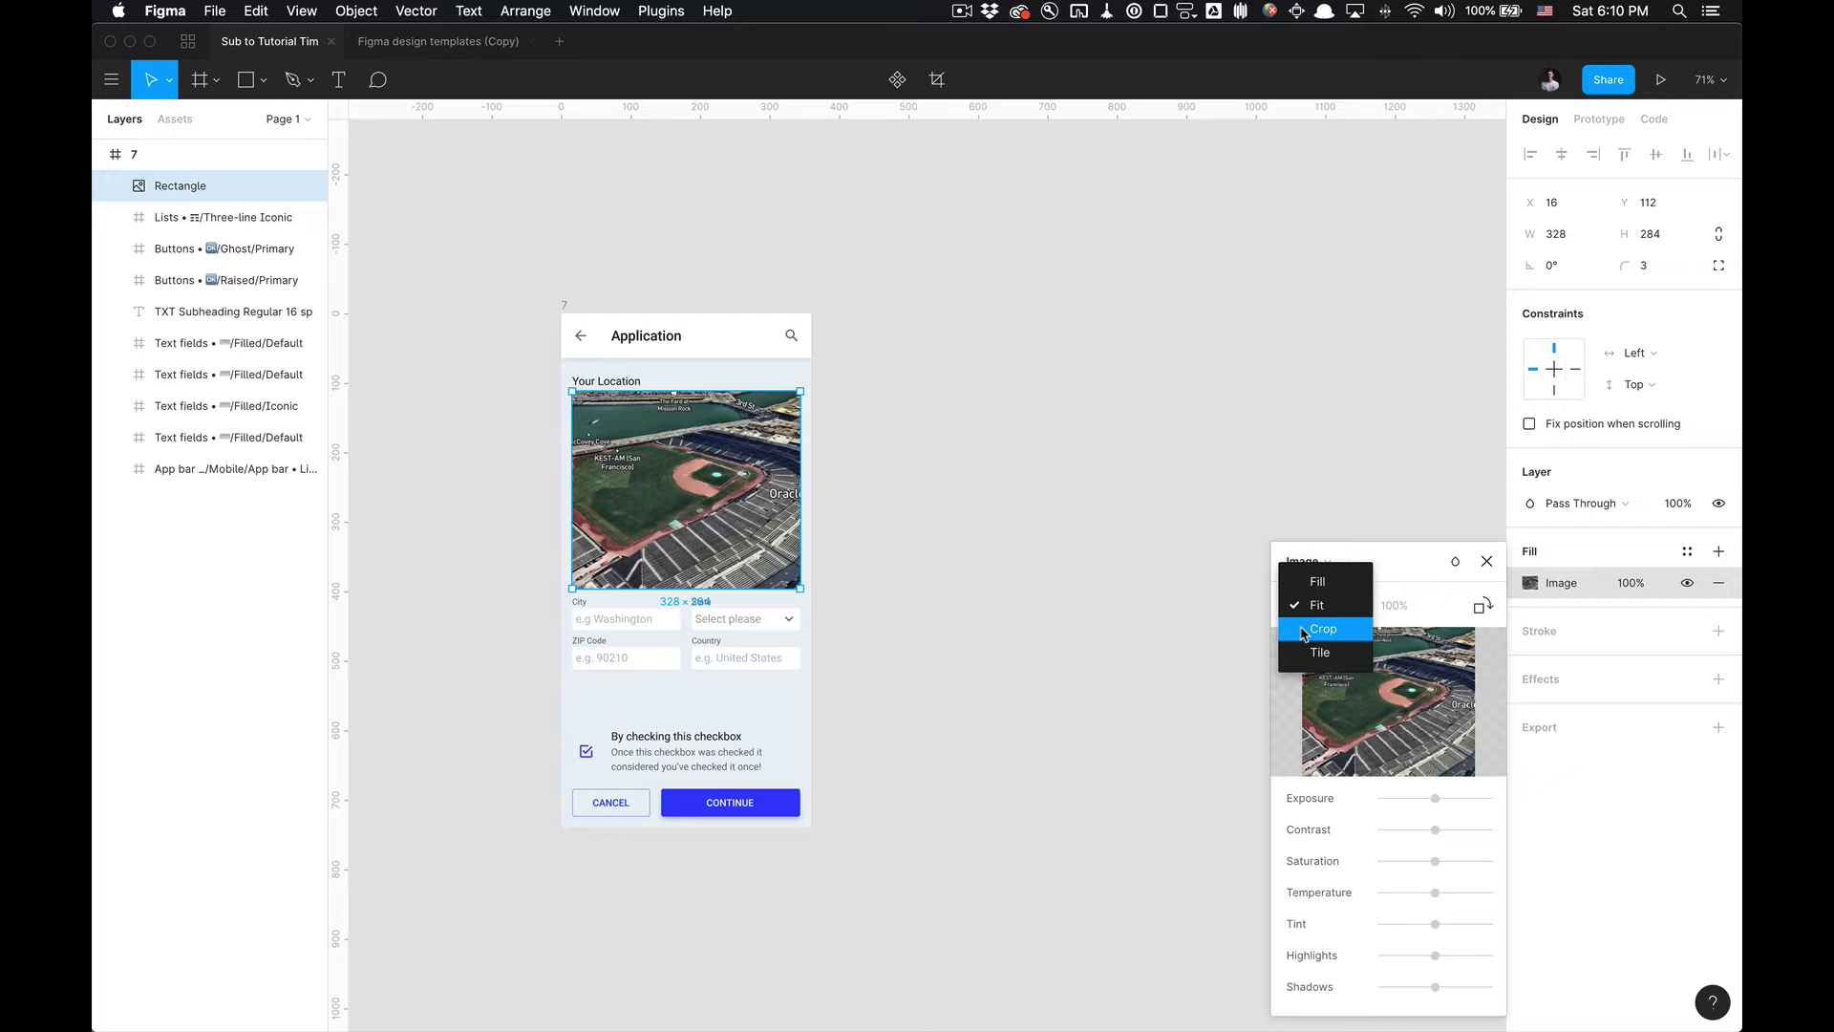
left_click(1305, 629)
left_click(1311, 614)
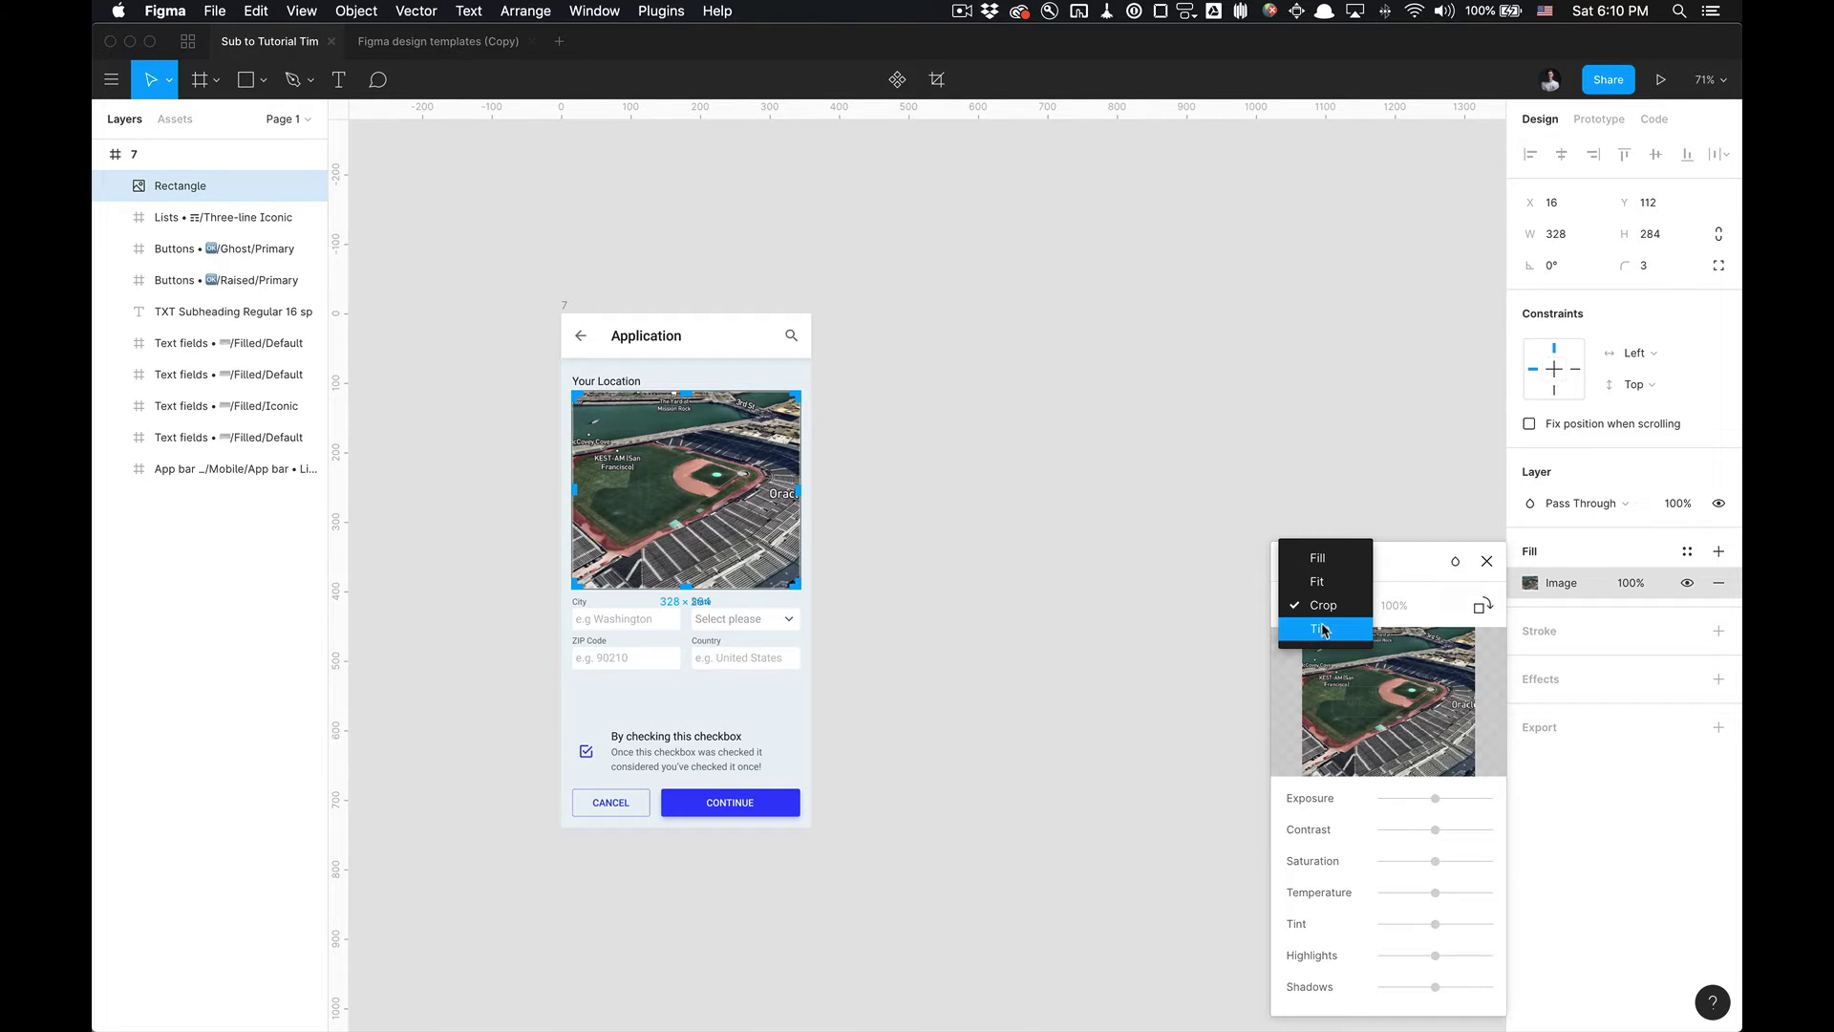
left_click(1328, 561)
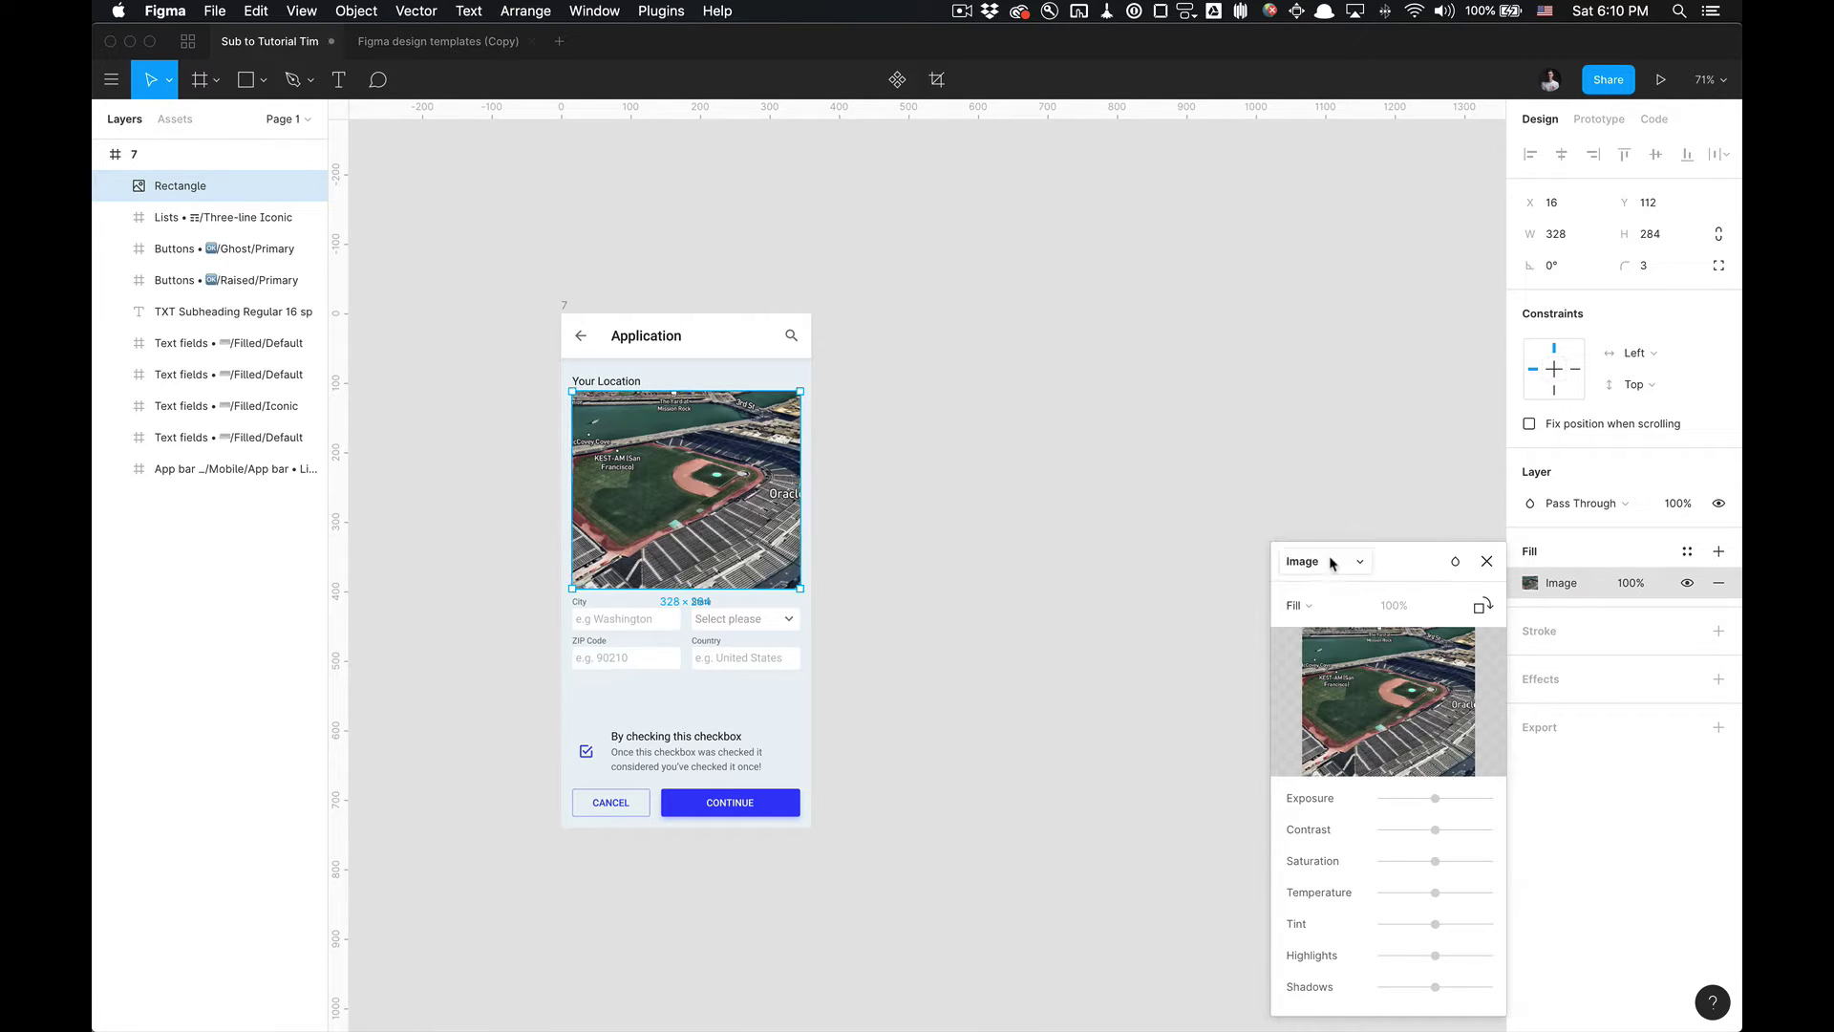
left_click(1486, 562)
left_click(1077, 397)
scroll(1076, 397, "left", 3)
scroll(1299, 455, "up", 2)
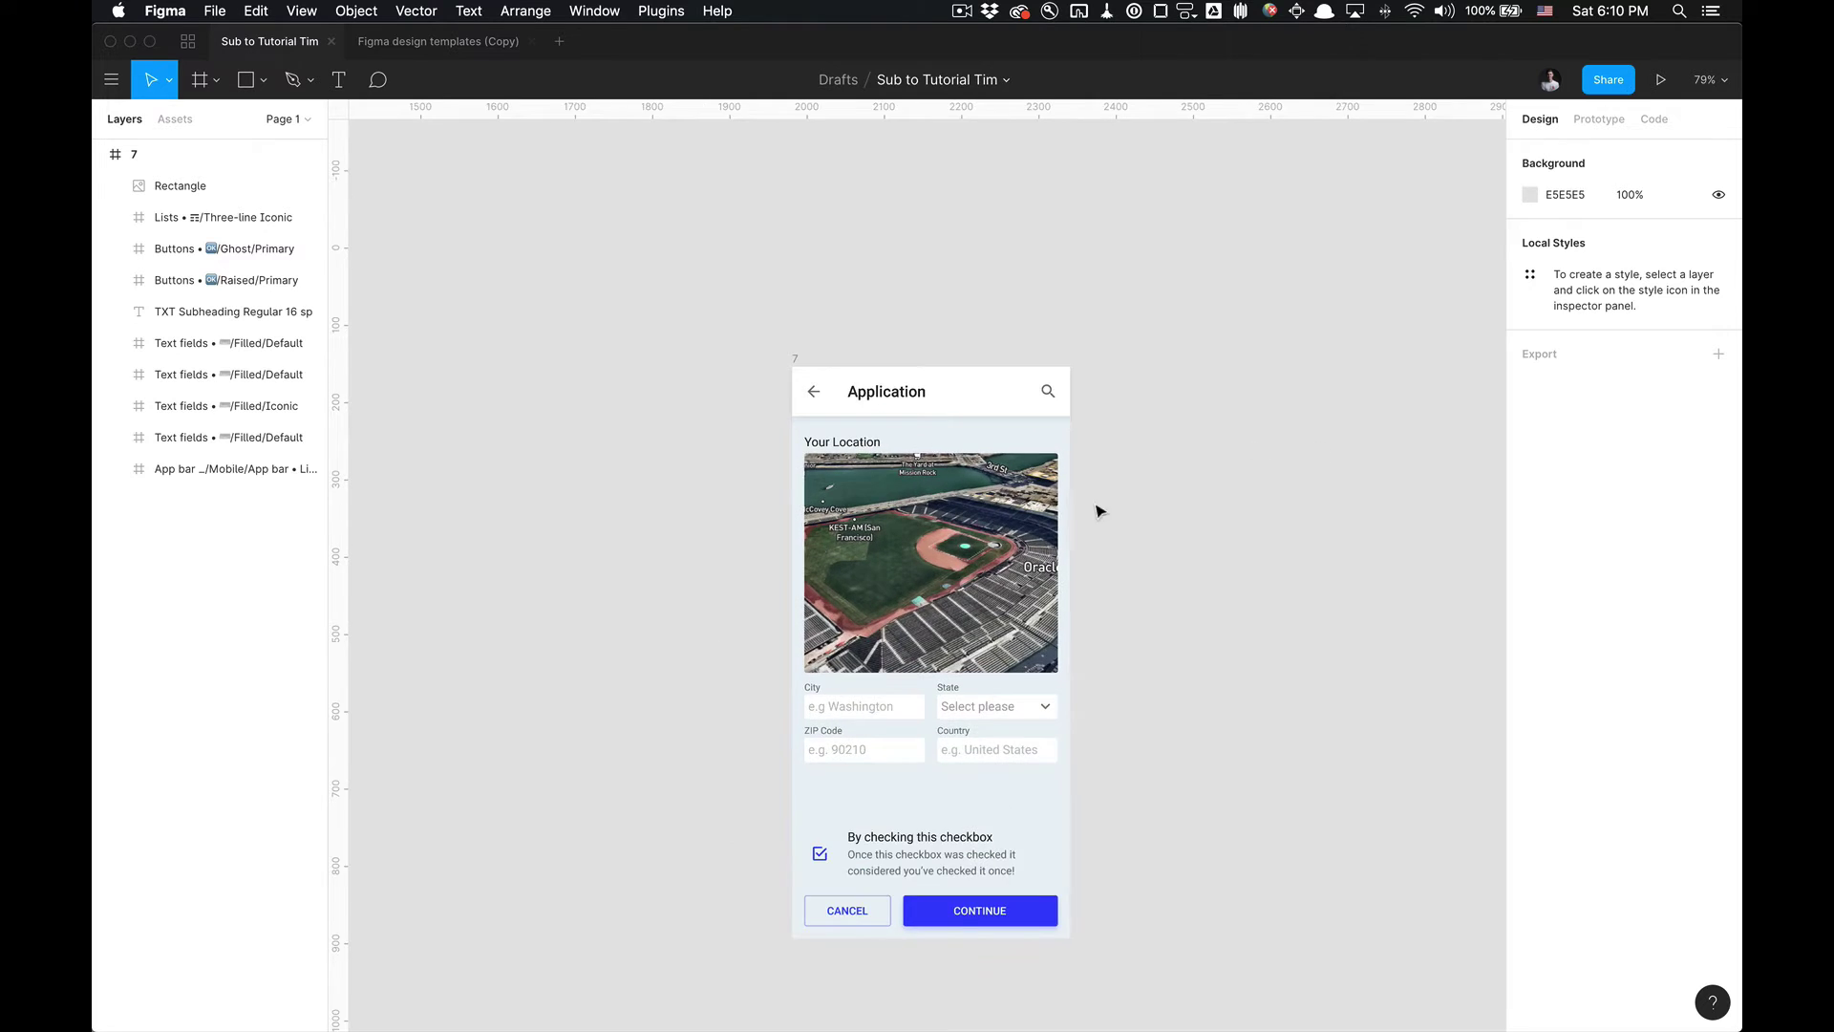
scroll(1094, 487, "down", 1)
scroll(1093, 471, "up", 2)
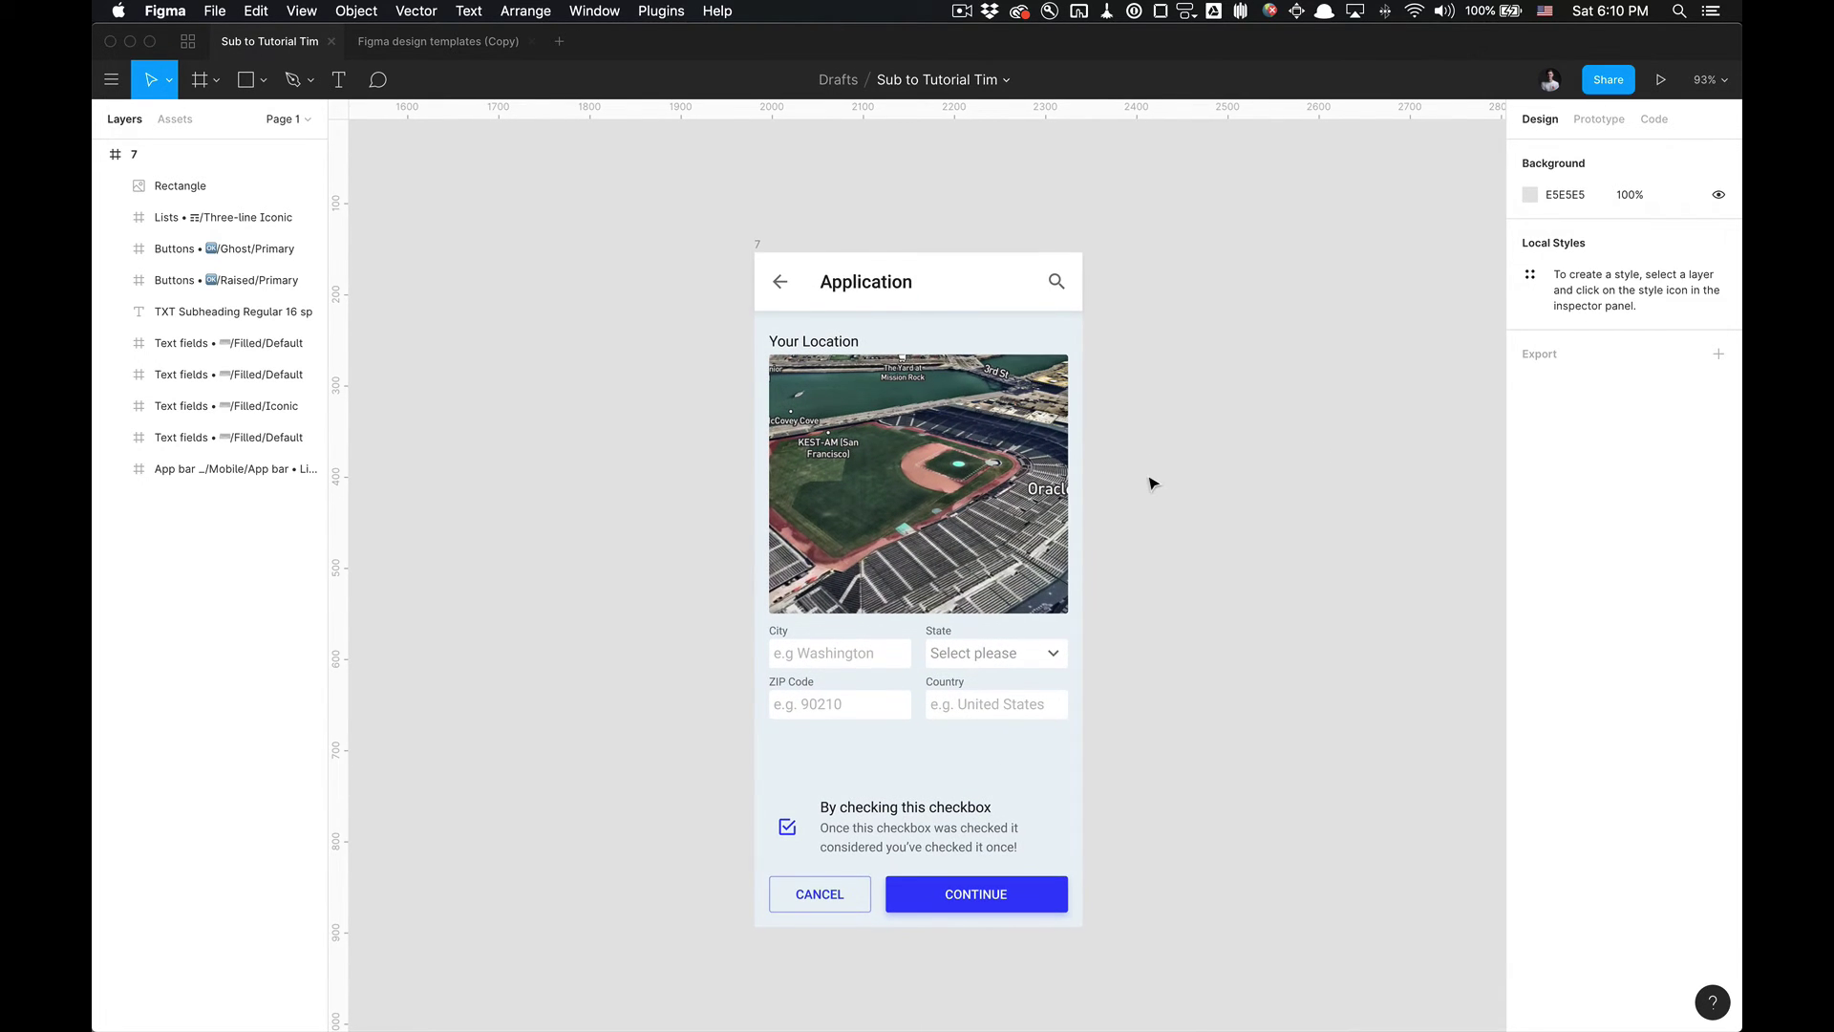